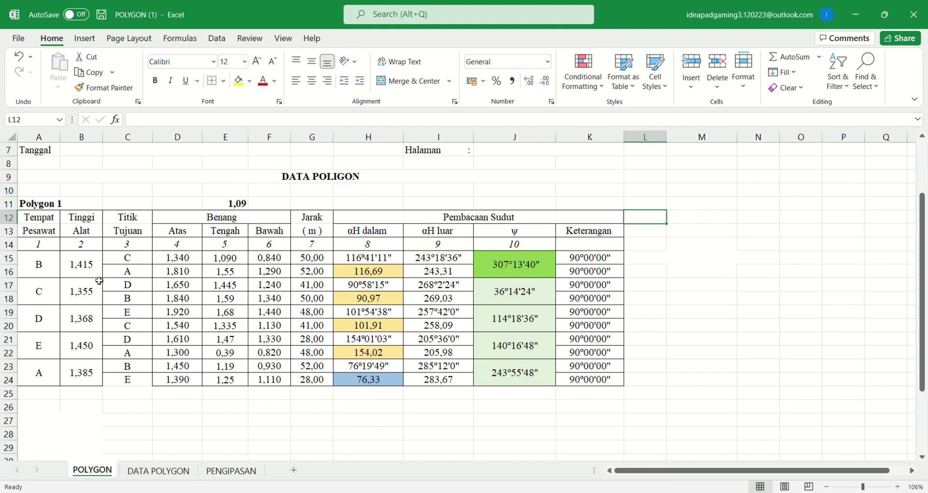
Examine station B's first target point and the Atas and Bawah columns of the Benang readings
click(144, 259)
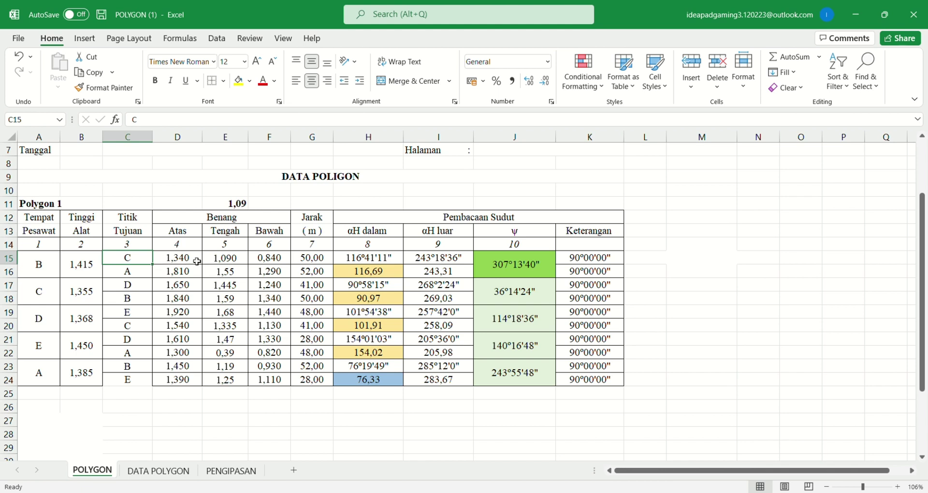
drag(197, 262, 197, 278)
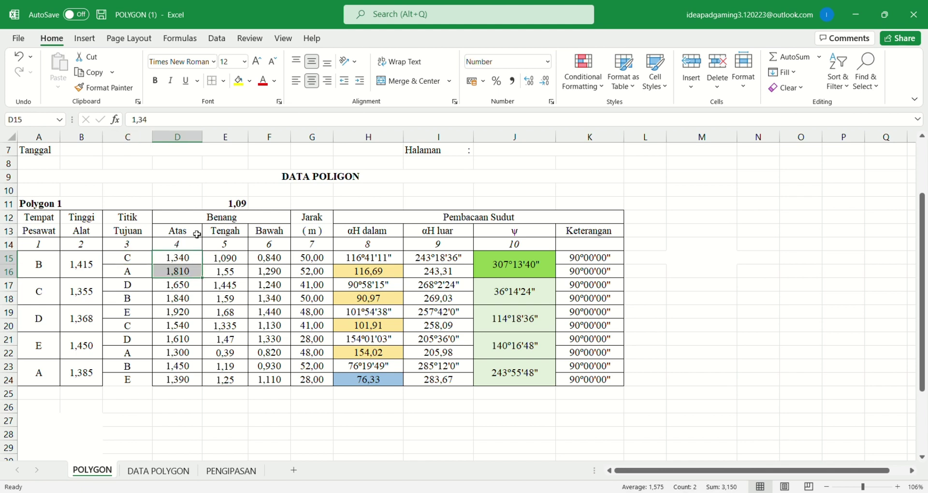
click(285, 236)
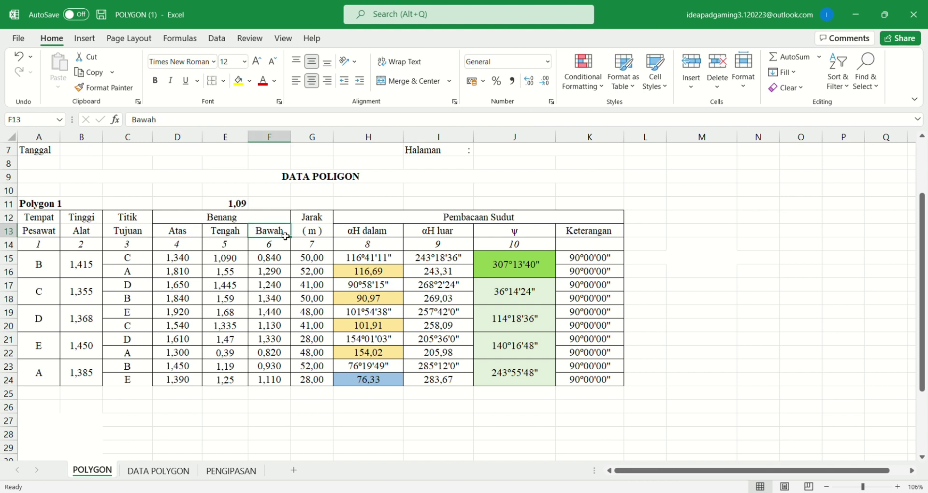
Inspect the middle-thread formula in E15 and compare it with the alternative calculation in E11
click(233, 262)
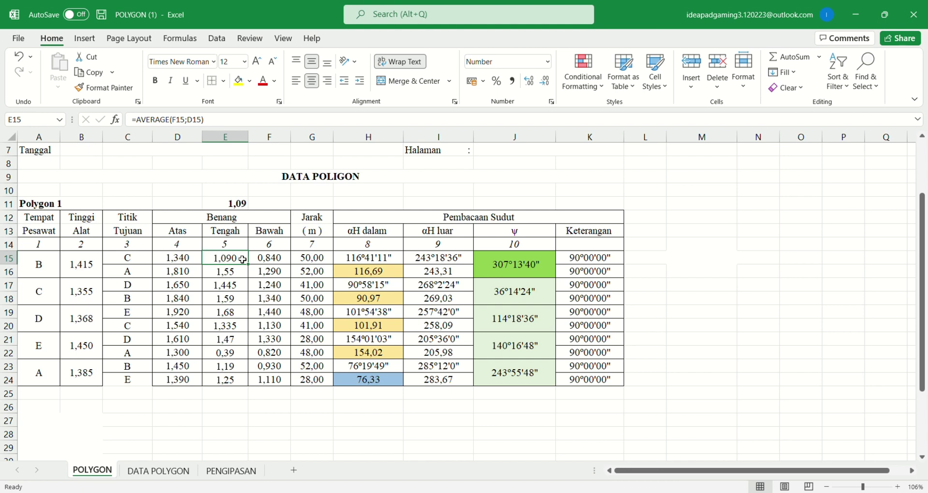
click(260, 123)
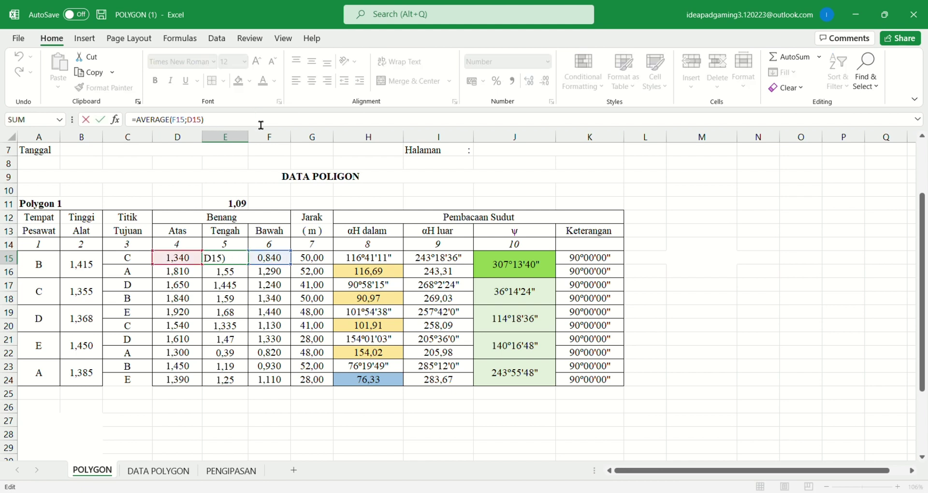
key(Return)
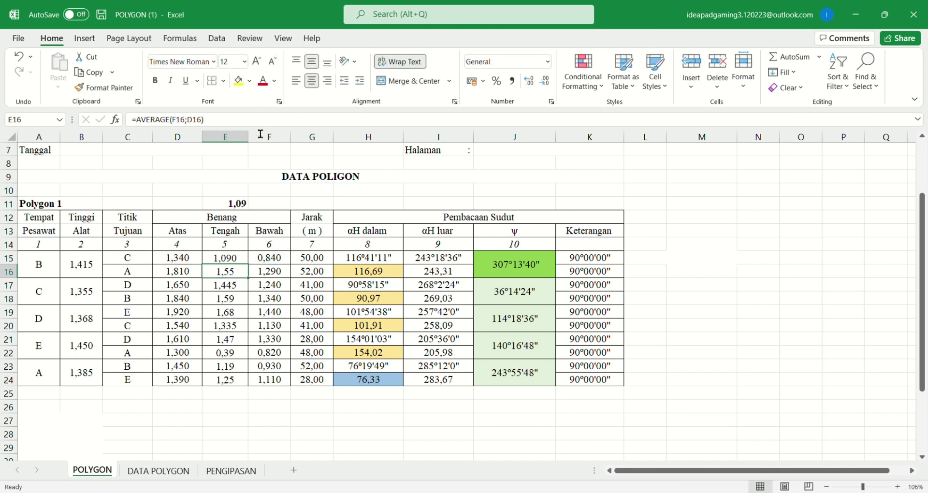
click(228, 205)
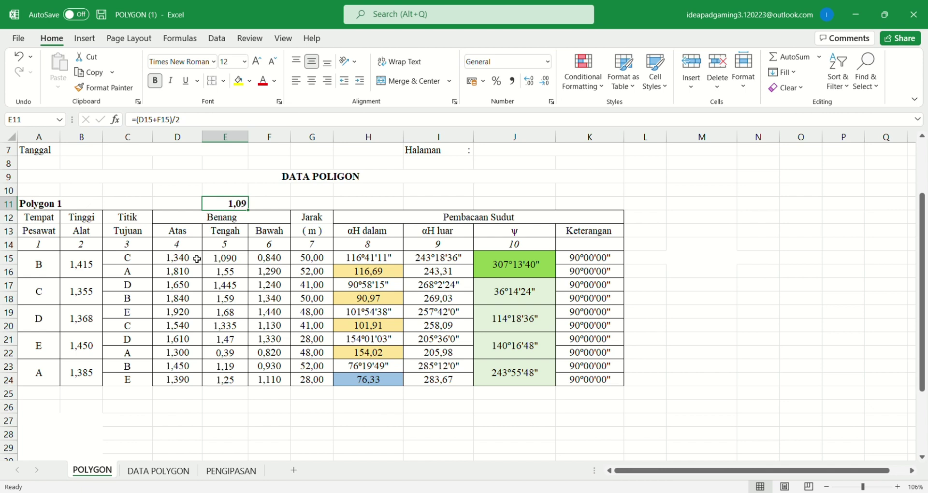
click(271, 124)
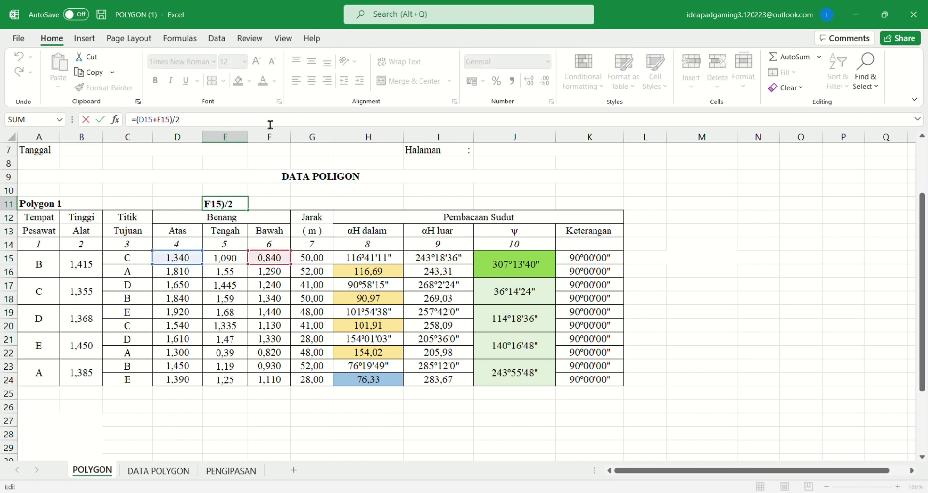
key(Return)
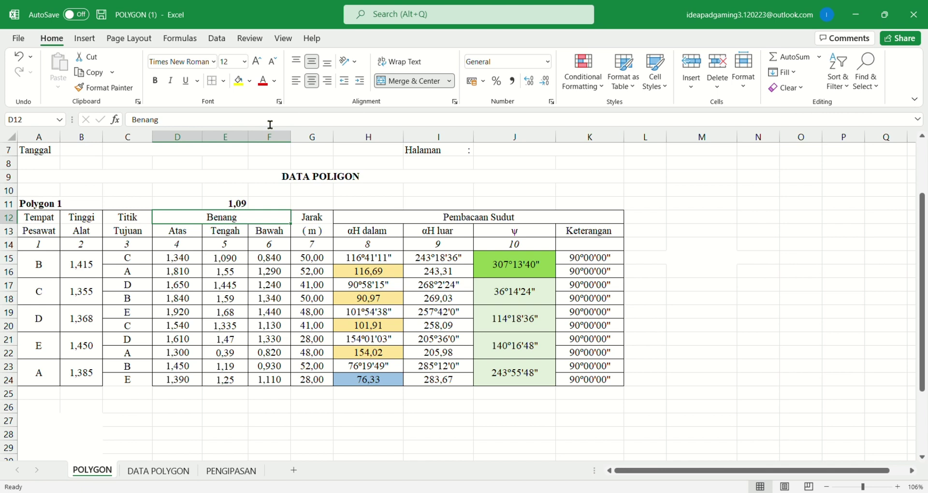
click(224, 208)
click(239, 258)
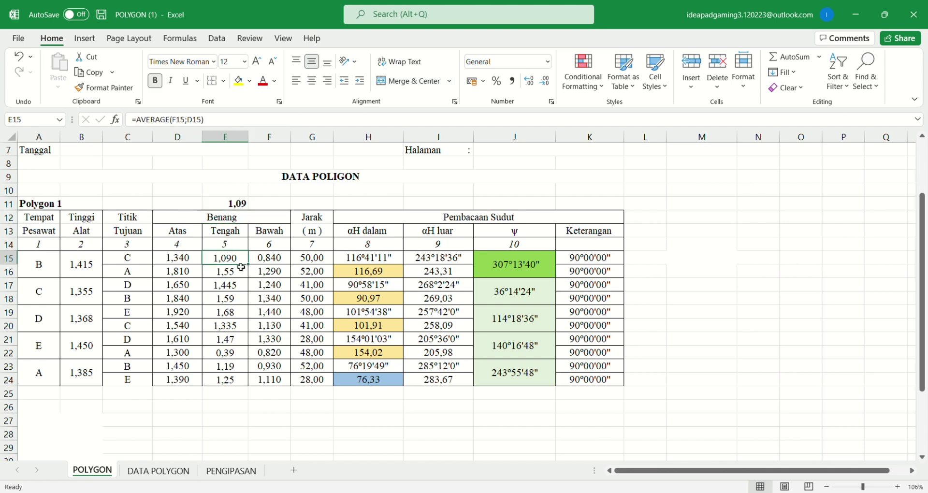
Inspect the distance formula in G15 of the Jarak column and the cells it references
click(317, 263)
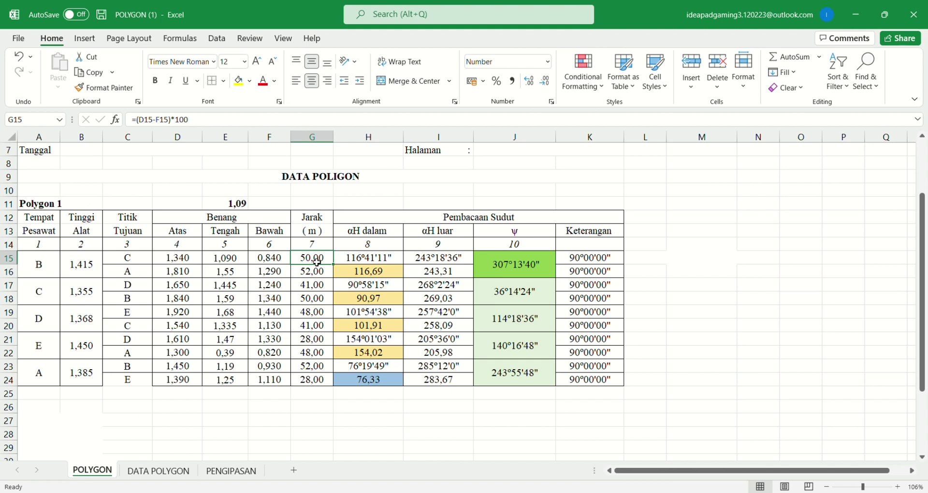
click(273, 125)
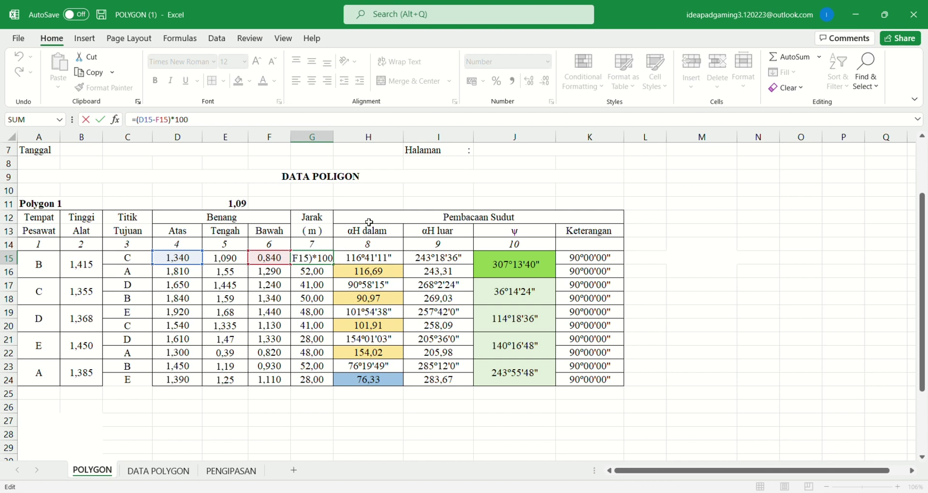
key(Return)
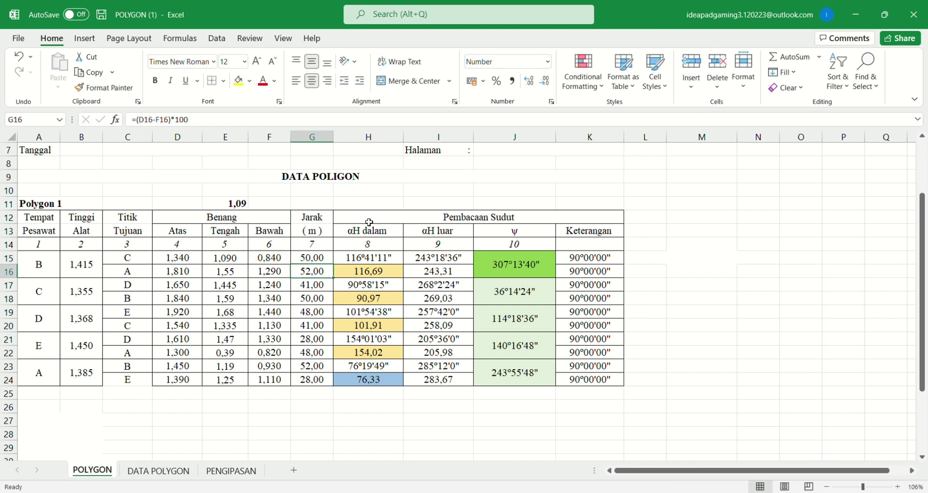
click(323, 259)
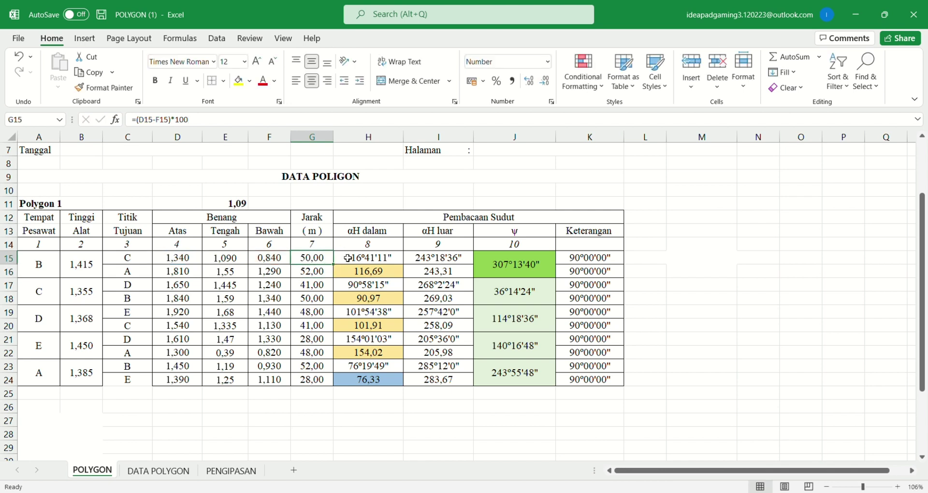
Examine the Pembacaan Sudut column headings and the interior and exterior angle readings in H15, H17 and I15
click(408, 219)
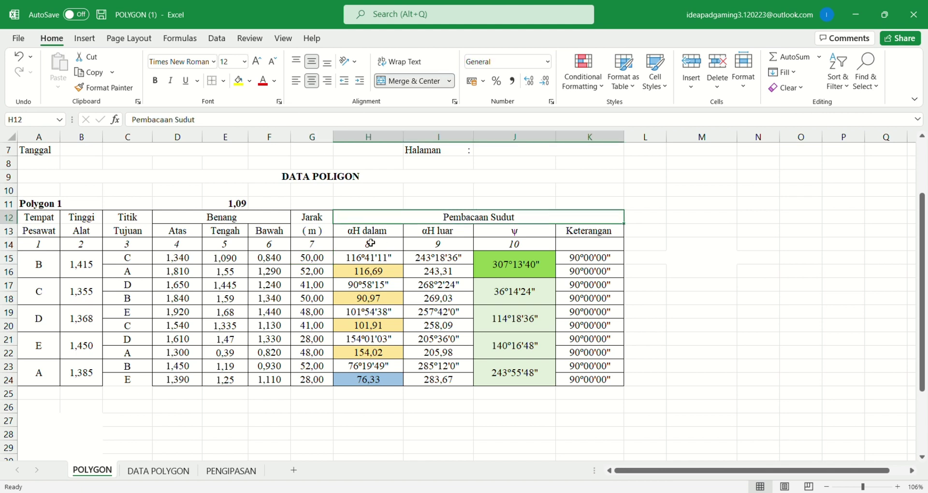
click(414, 236)
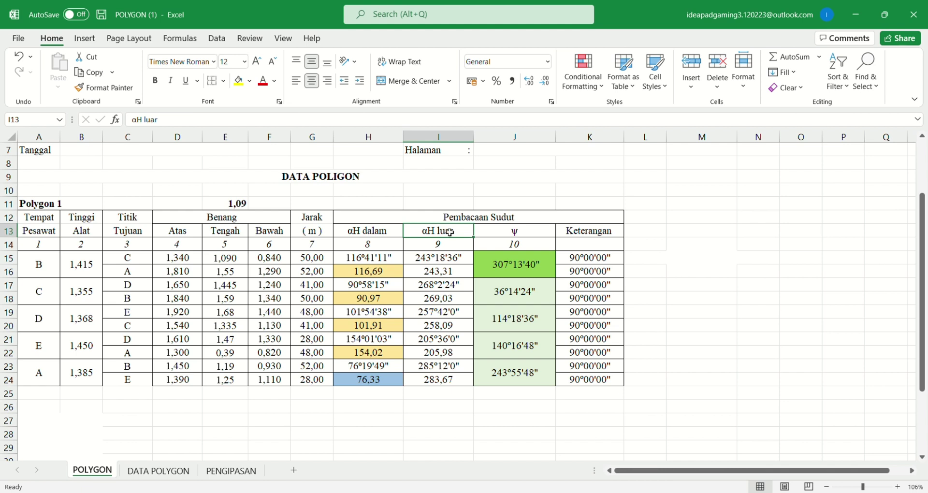
click(500, 233)
click(573, 233)
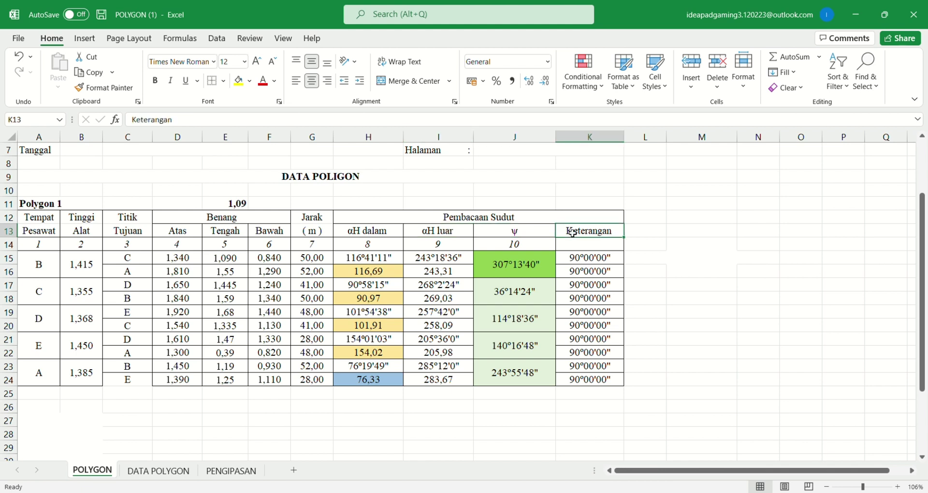
click(399, 235)
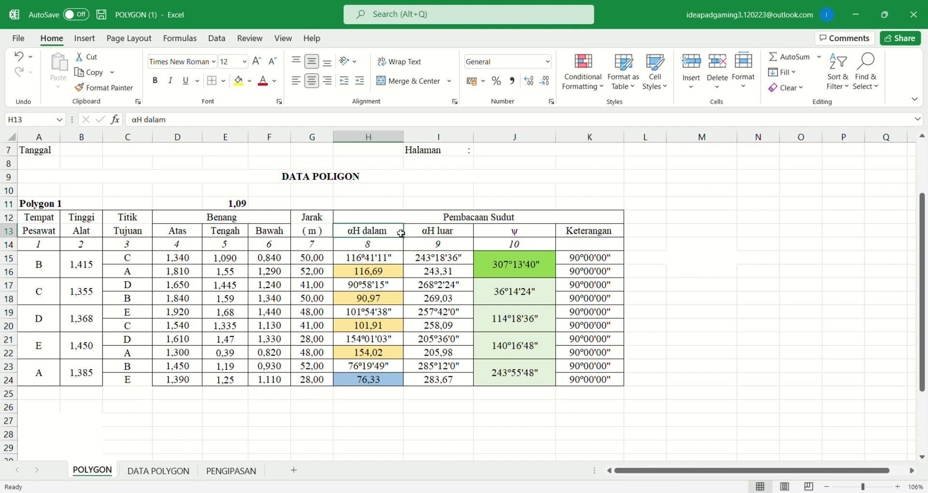
click(394, 263)
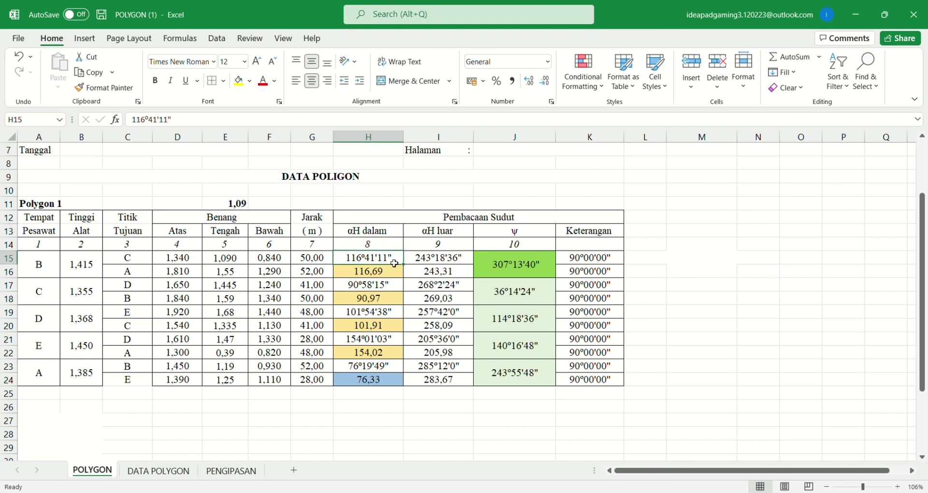
click(388, 287)
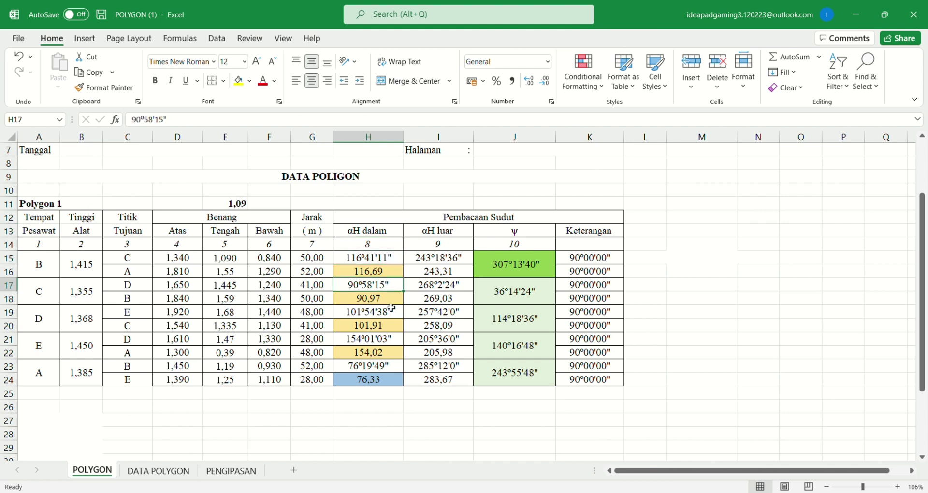
click(450, 264)
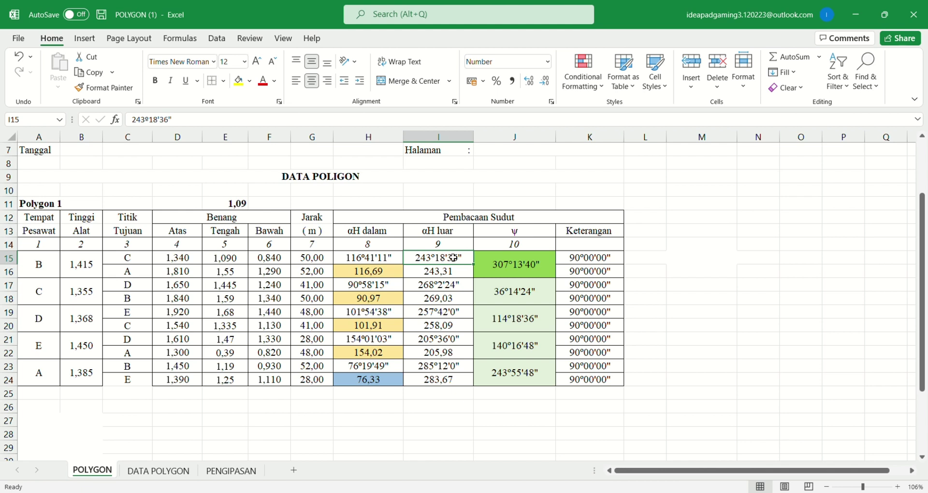
Compare the degrees-minutes-seconds angle in H15 with its decimal-degree conversion formula in H16
click(385, 276)
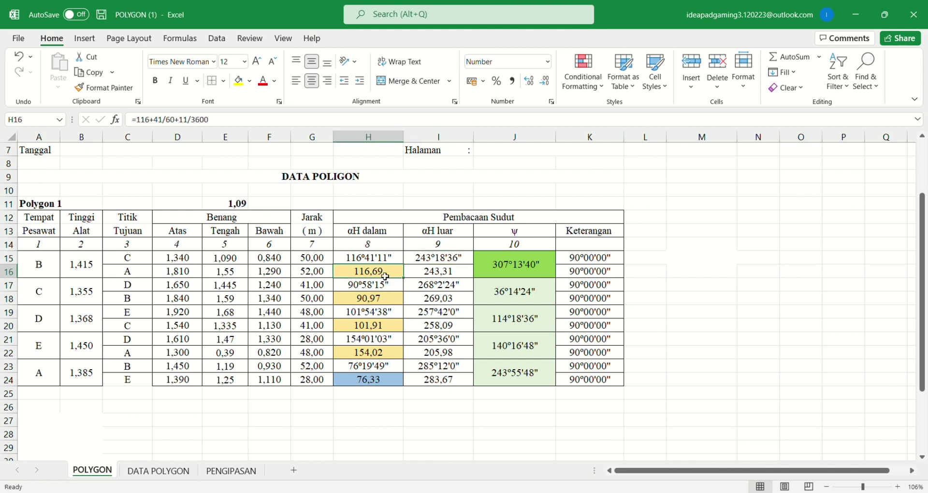
click(377, 257)
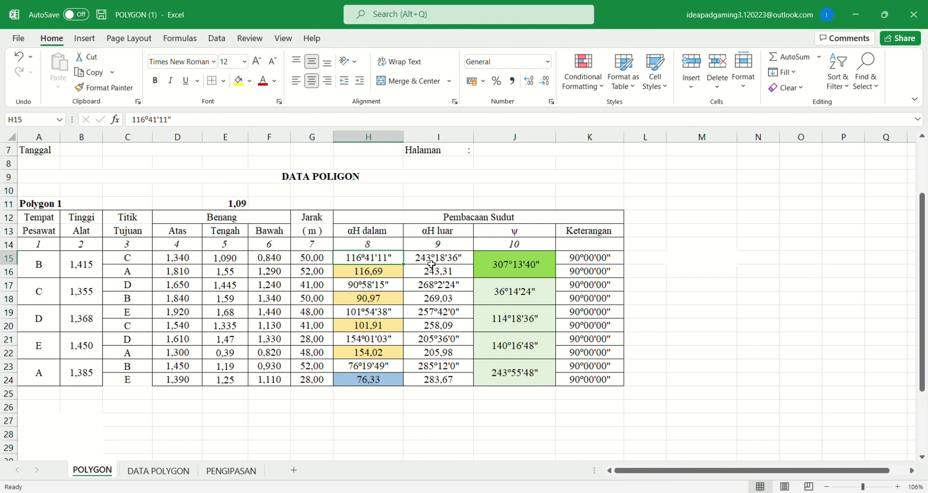
key(Down)
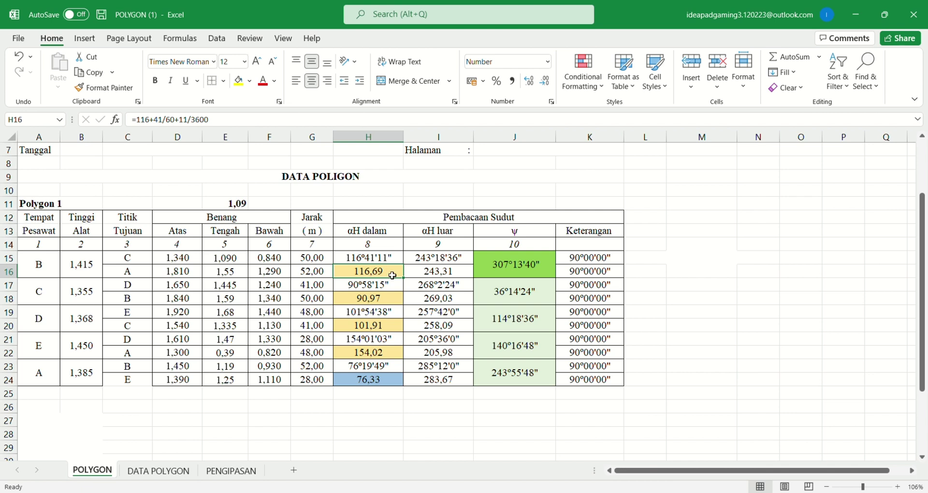
click(393, 261)
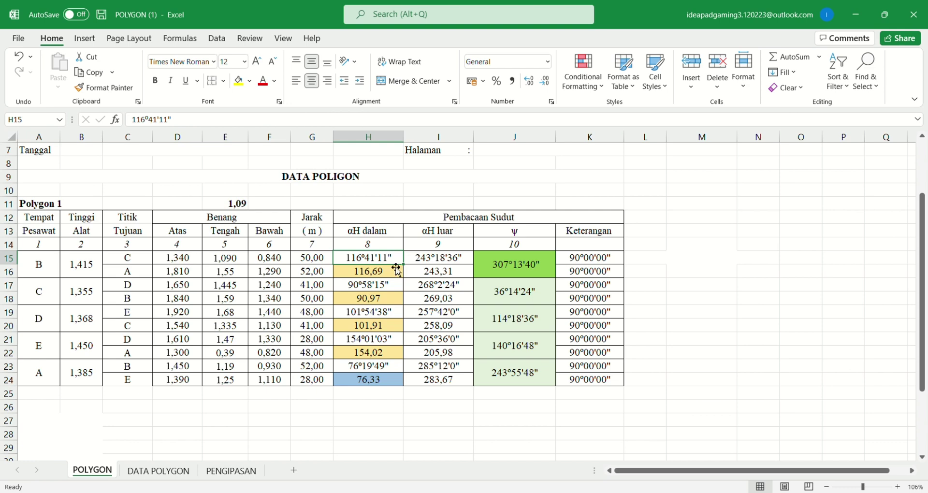
click(392, 272)
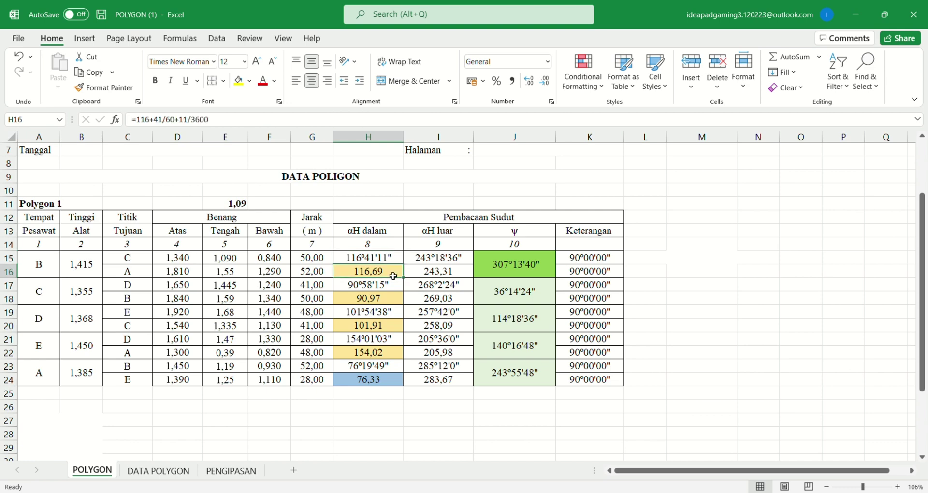
click(296, 128)
scroll(397, 294, down, 1)
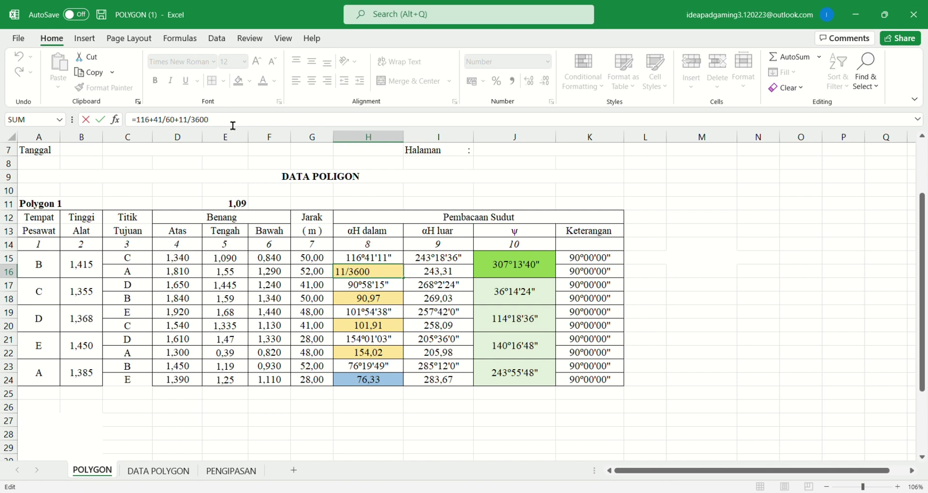
key(Return)
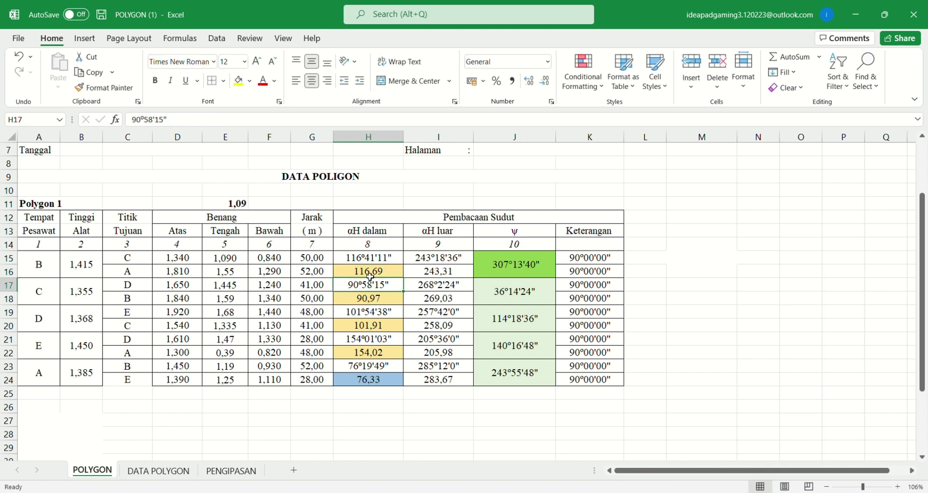
click(389, 275)
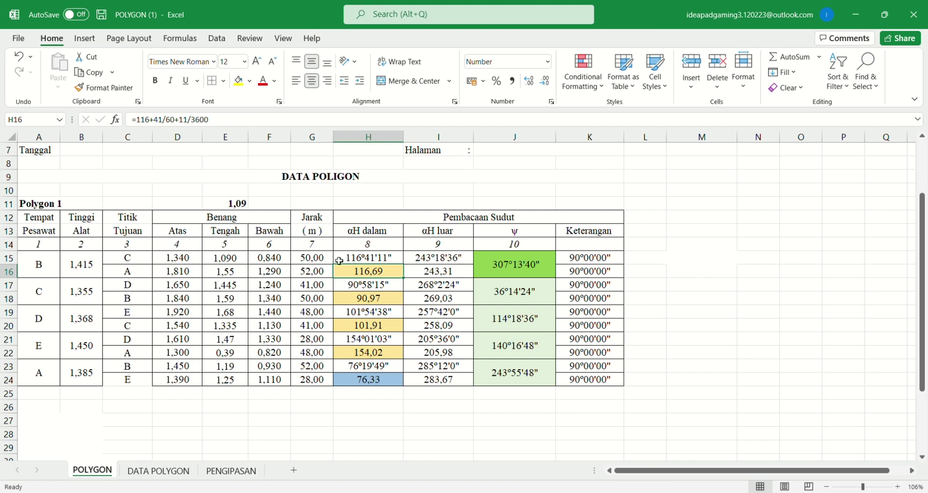
Inspect the decimal-degree conversion formula in H18 and compare it with the one in H16
click(389, 301)
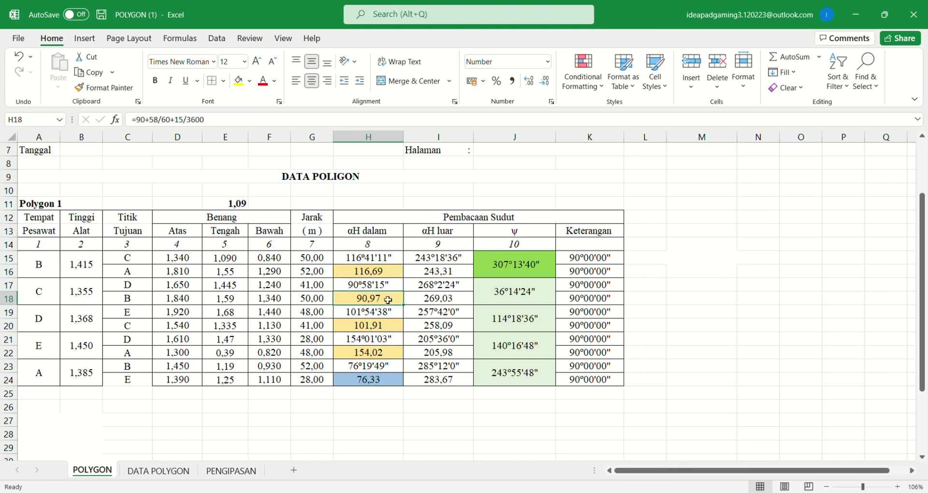
click(387, 275)
click(382, 304)
click(277, 124)
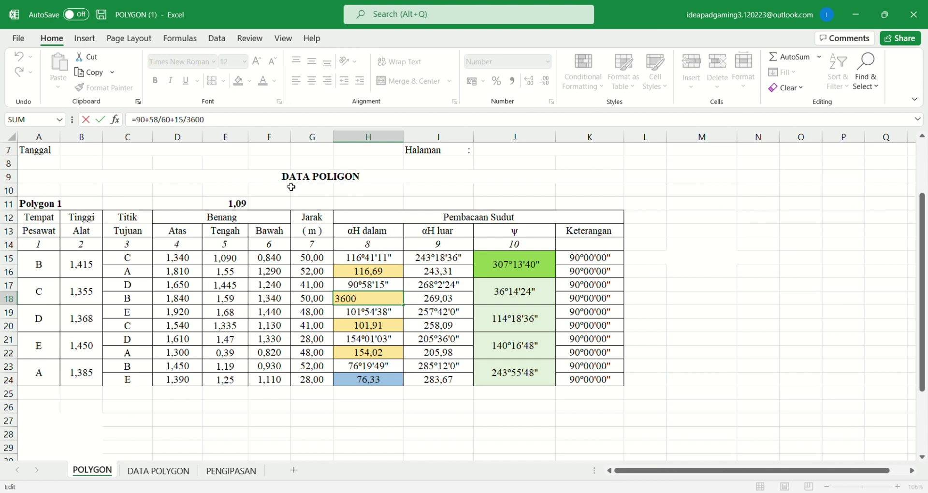
key(Return)
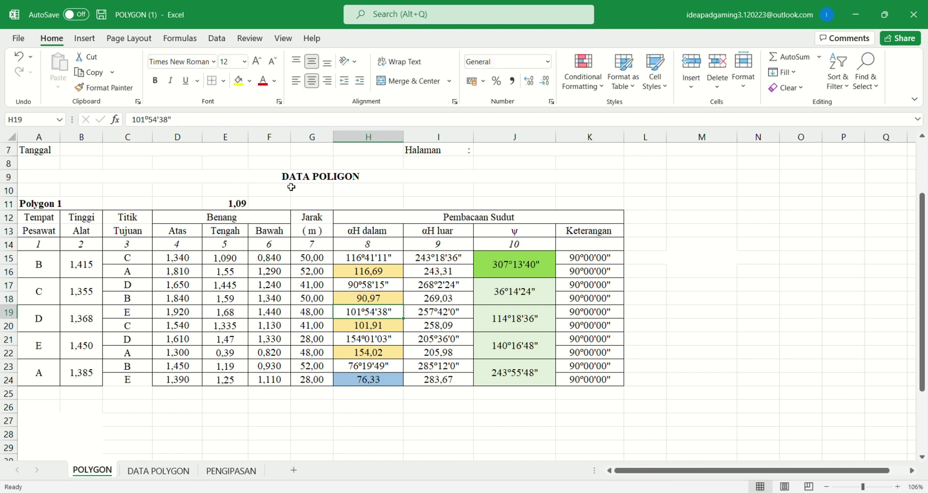
click(388, 305)
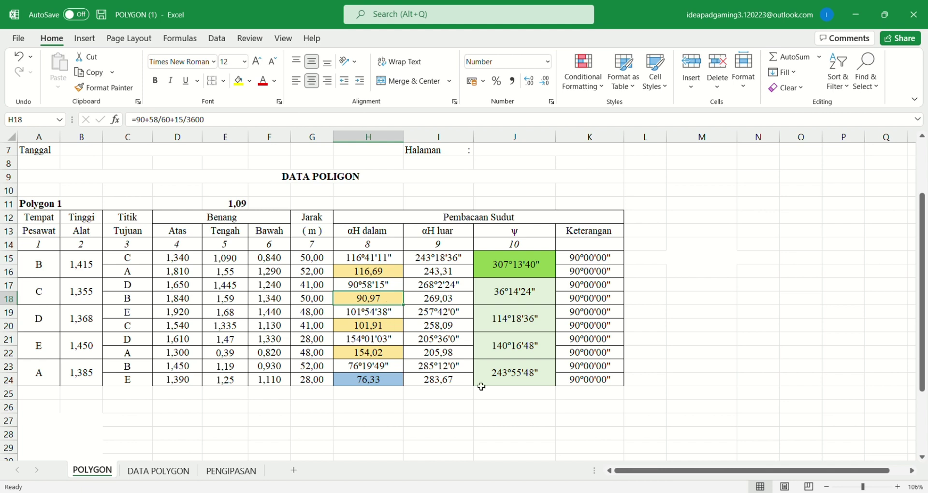
Examine the ψ column heading and the angle entered for station B in J15
click(540, 232)
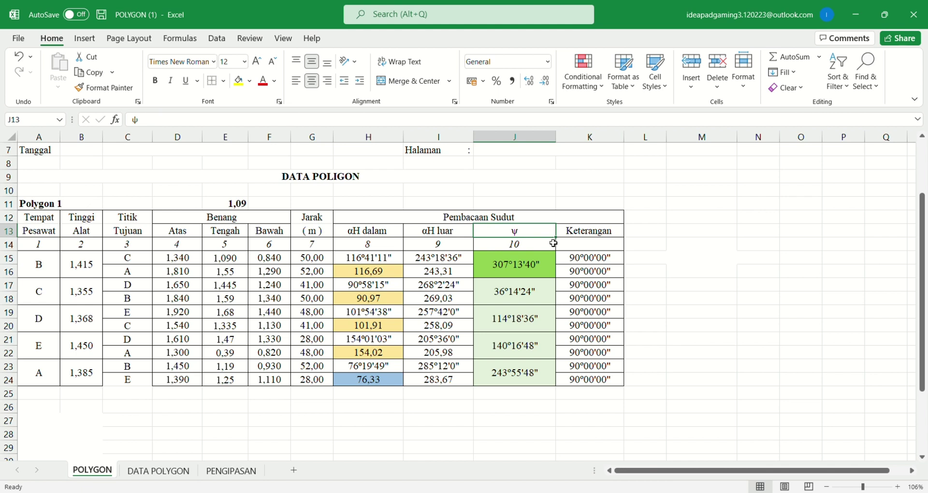
click(531, 264)
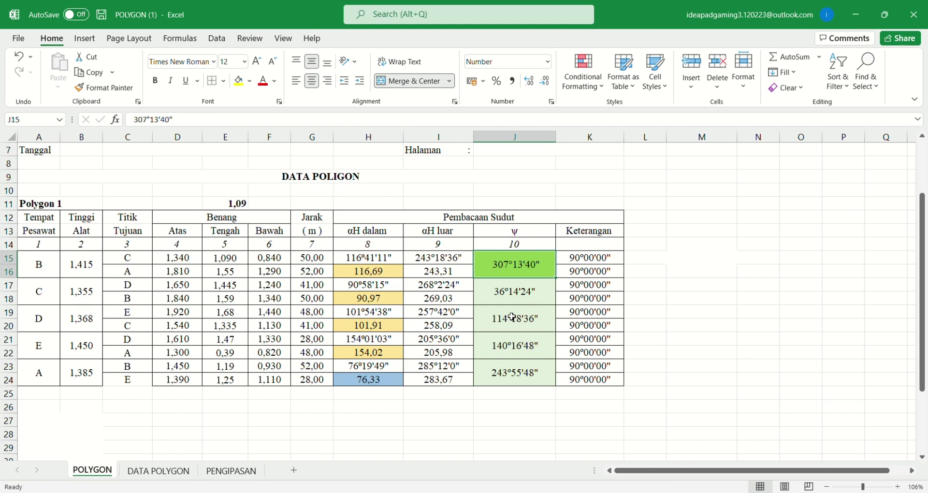
Examine the Keterangan column heading, and compare the POLYGON sheet's survey data with the DATA POLYGON calculation sheet
click(608, 235)
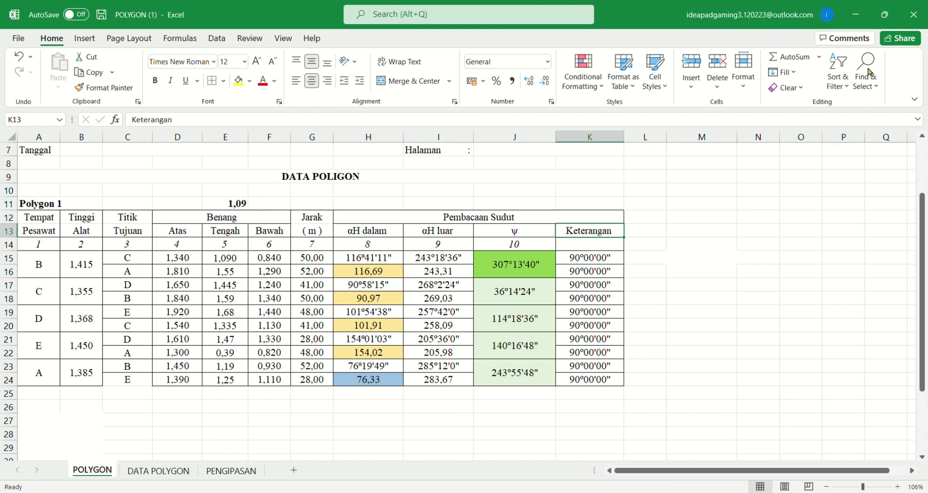
key(ctrl+Page_Down)
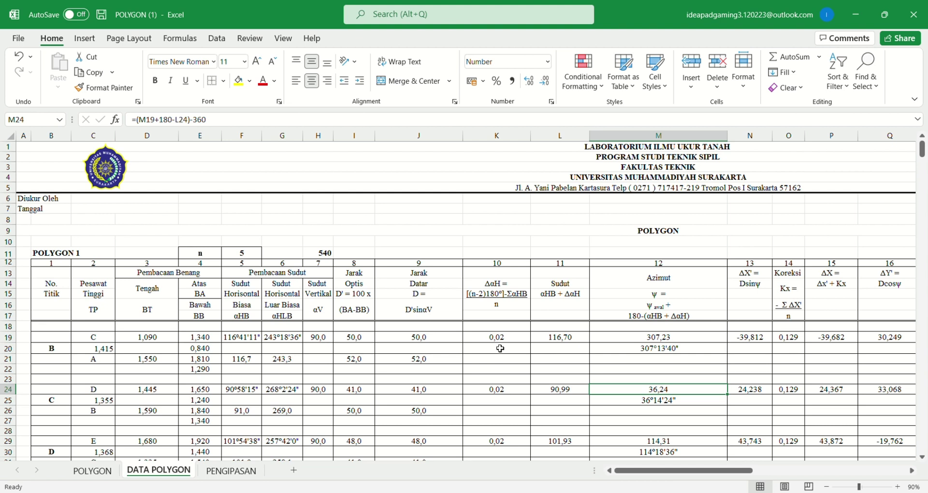
scroll(501, 348, down, 3)
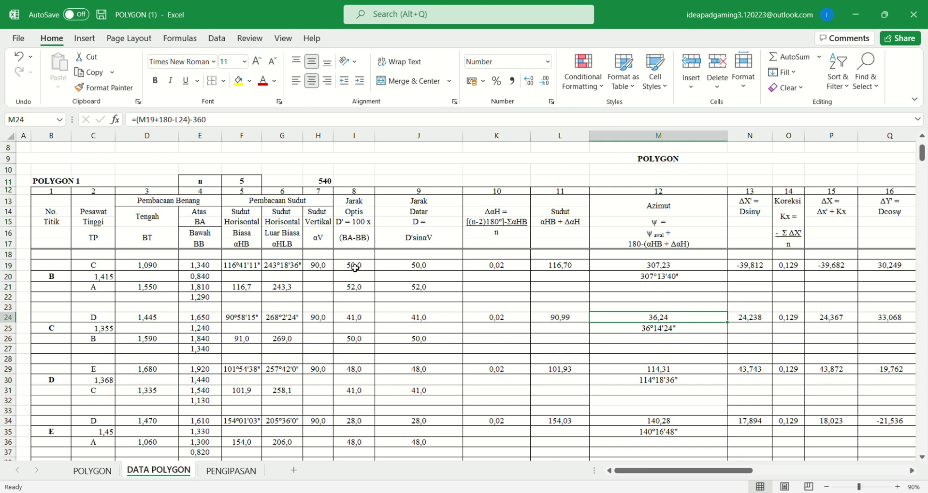
click(92, 471)
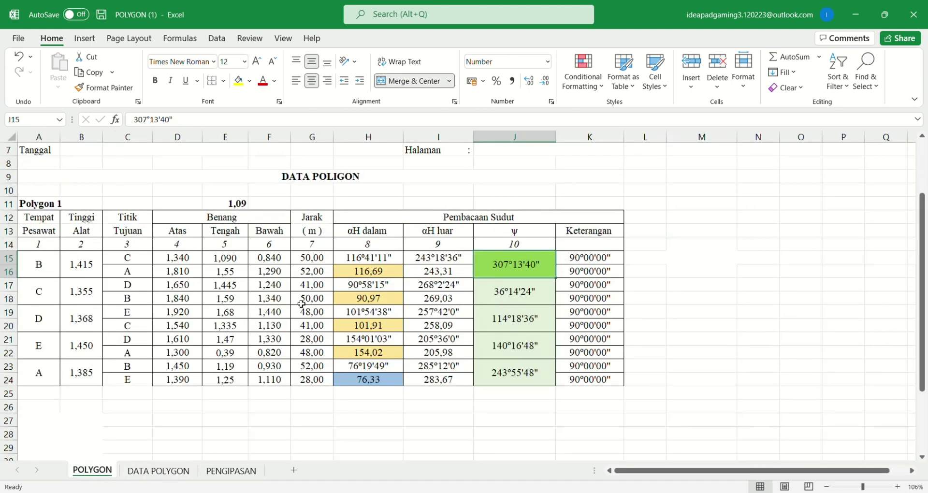
click(169, 476)
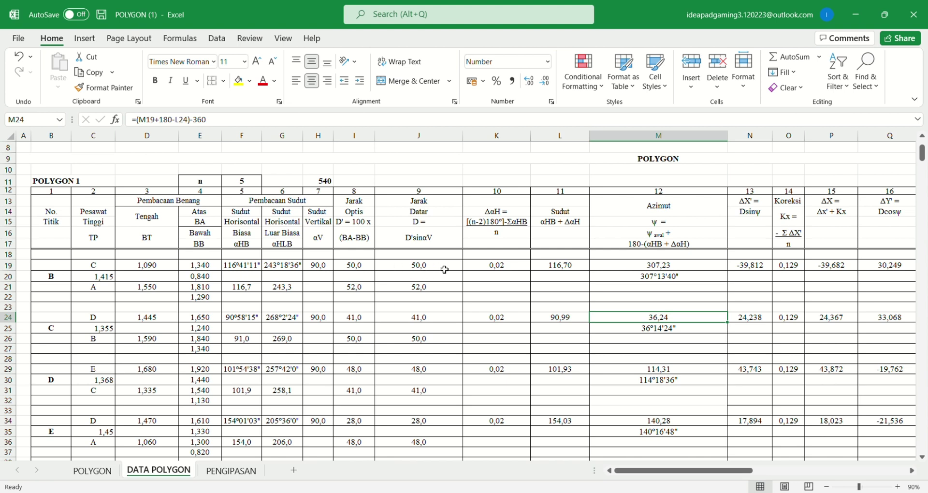
Examine the ΔαH angle-correction heading in K14 and the calculation columns around it on the DATA POLYGON sheet
click(511, 213)
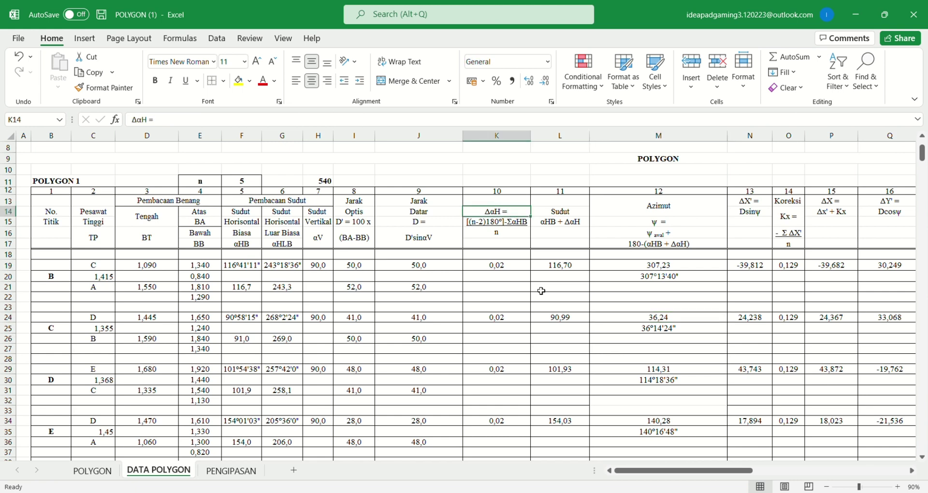
scroll(505, 308, down, 1)
scroll(506, 308, right, 2)
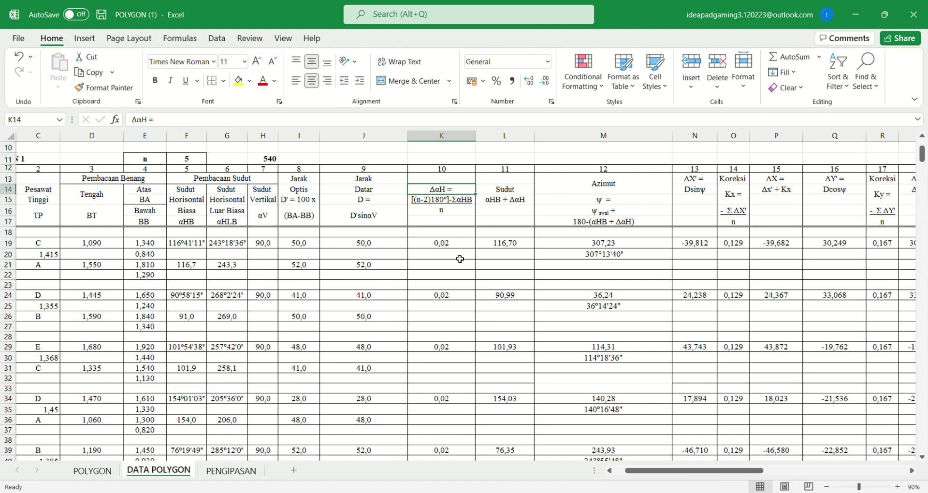
scroll(460, 259, down, 2)
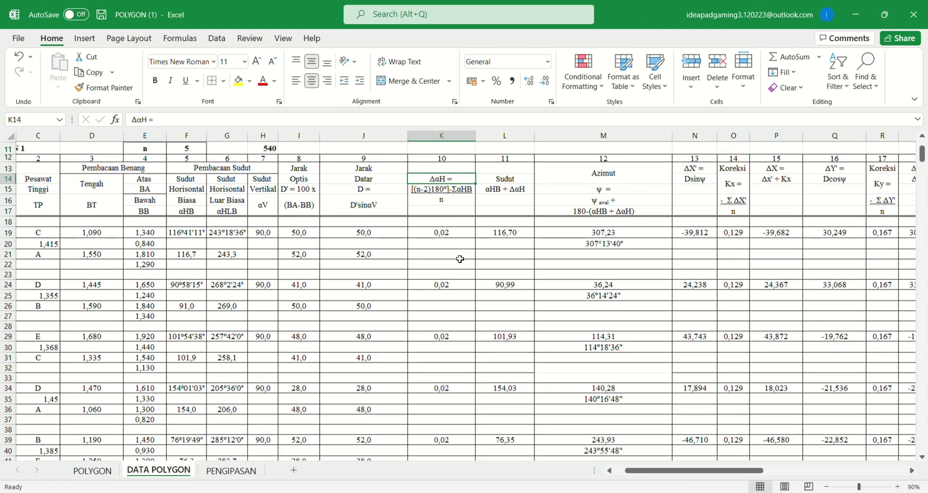
Inspect how the αHB angles in F19 and F21 are linked to the POLYGON sheet
click(197, 191)
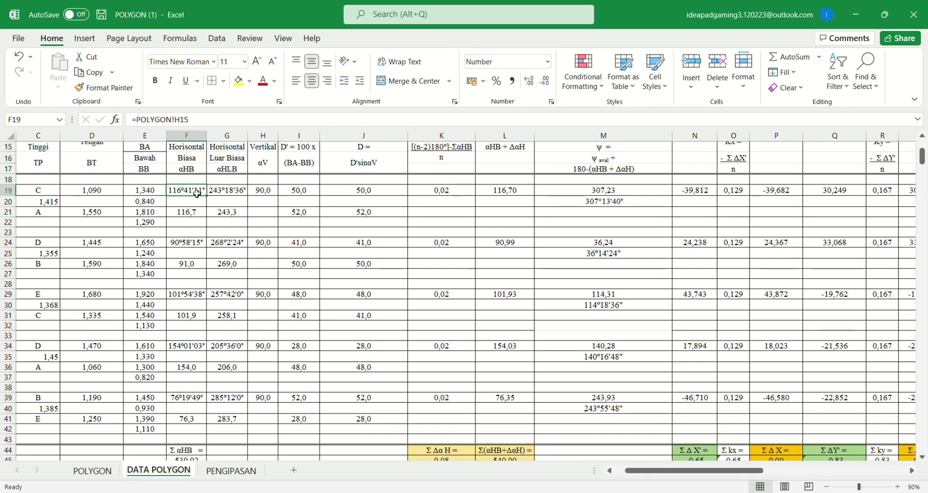
scroll(197, 193, up, 3)
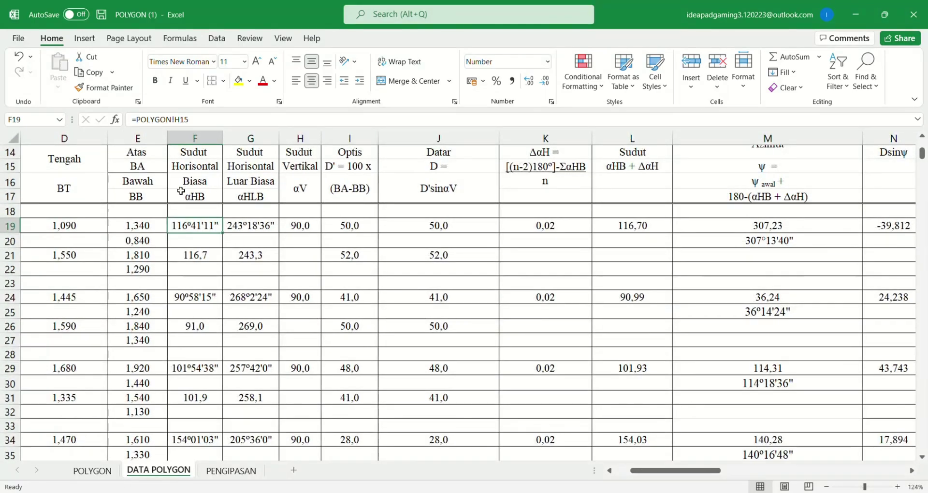
click(208, 258)
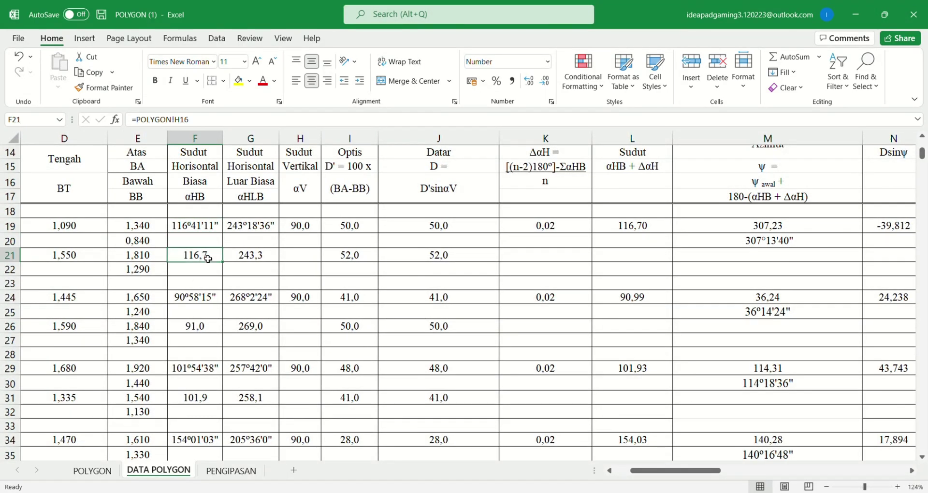
Inspect the ΣαHB formula in F45 and the range of horizontal angles it sums
scroll(208, 338, down, 4)
scroll(210, 341, down, 1)
scroll(210, 340, down, 2)
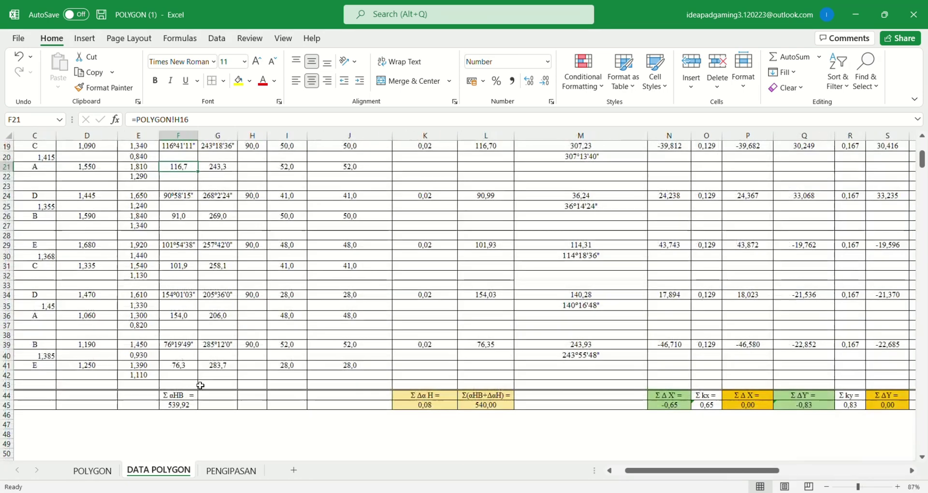
click(184, 414)
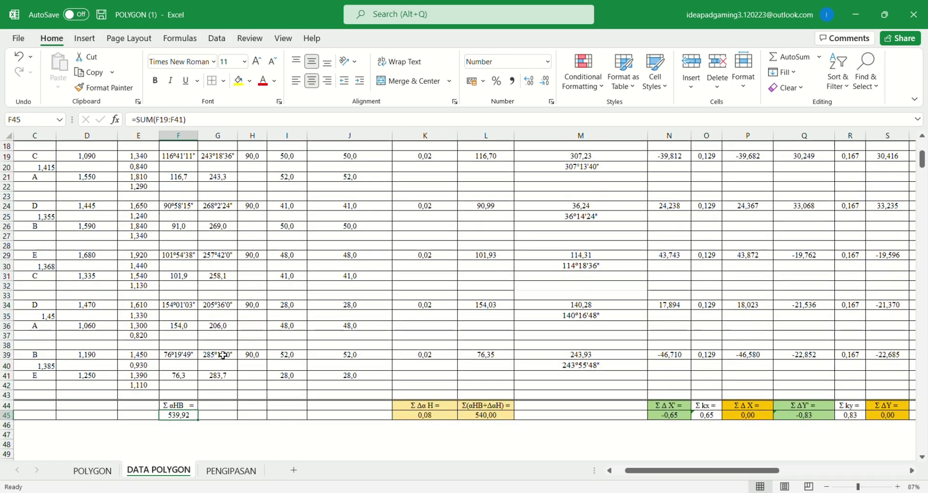
click(219, 121)
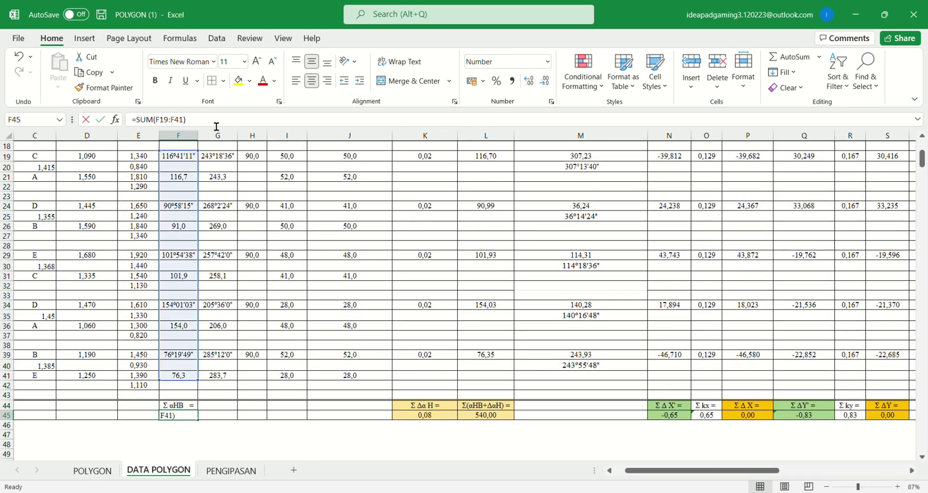
click(222, 417)
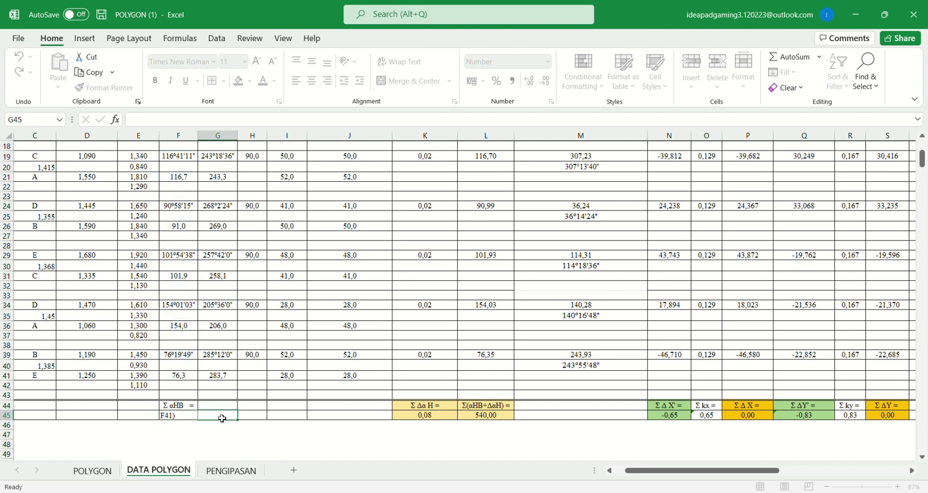
click(183, 417)
click(188, 427)
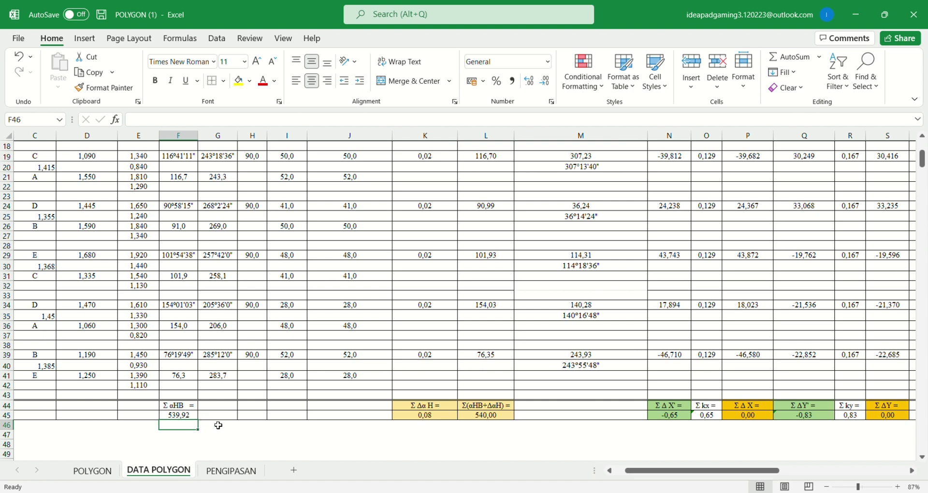
click(186, 416)
click(213, 418)
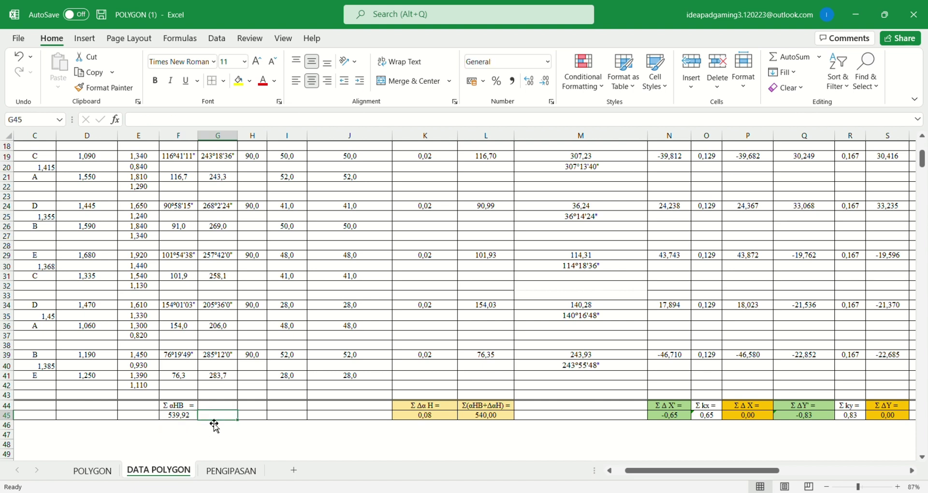
Examine the Σ(αHB+ΔαH) total in L45 alongside the ΔαH column
scroll(281, 390, up, 2)
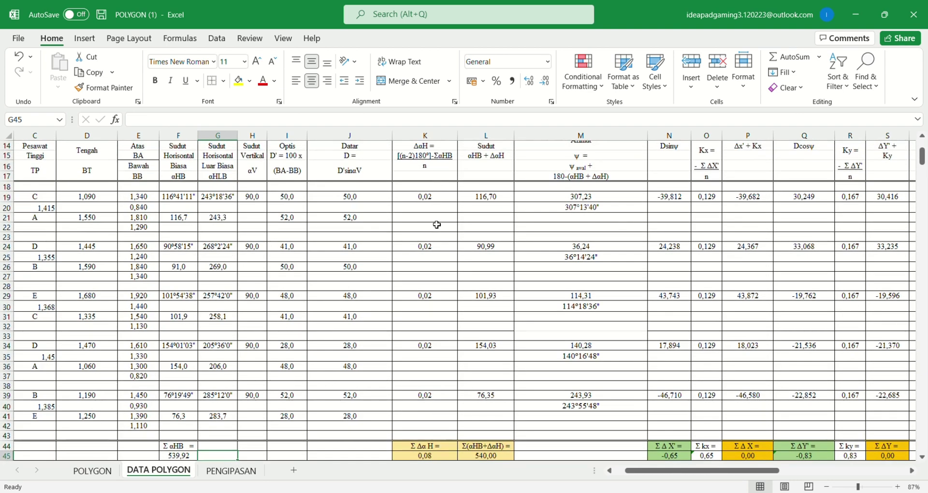
scroll(481, 368, down, 1)
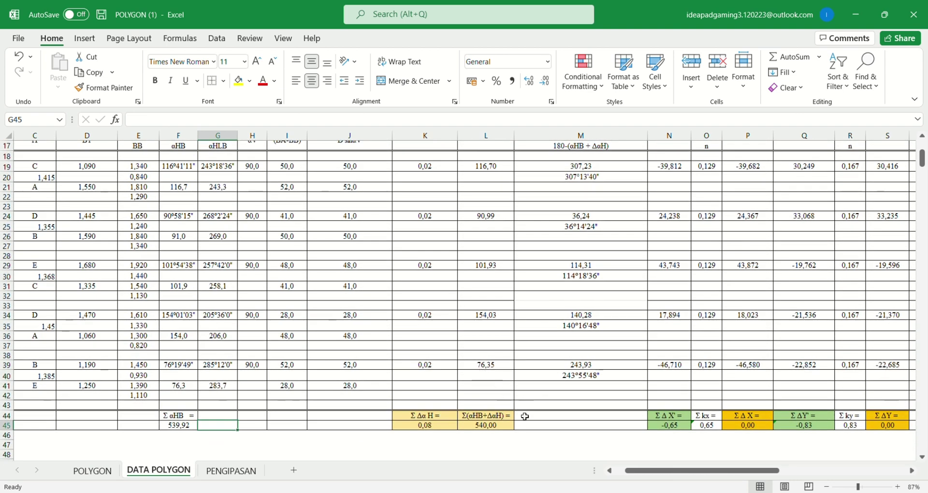
click(500, 428)
click(452, 297)
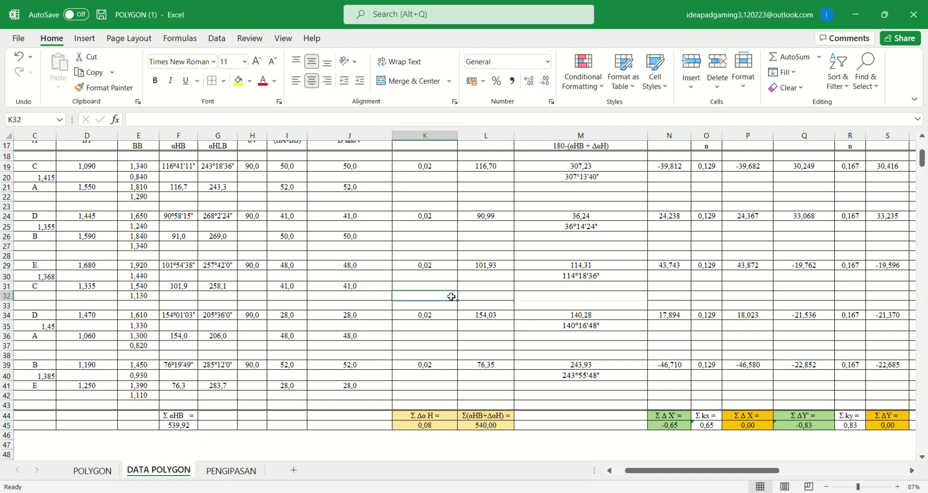
Compare the ΔαH formula in K19 with the written formula in its column heading
scroll(452, 296, up, 1)
scroll(452, 296, up, 1)
scroll(452, 223, up, 2)
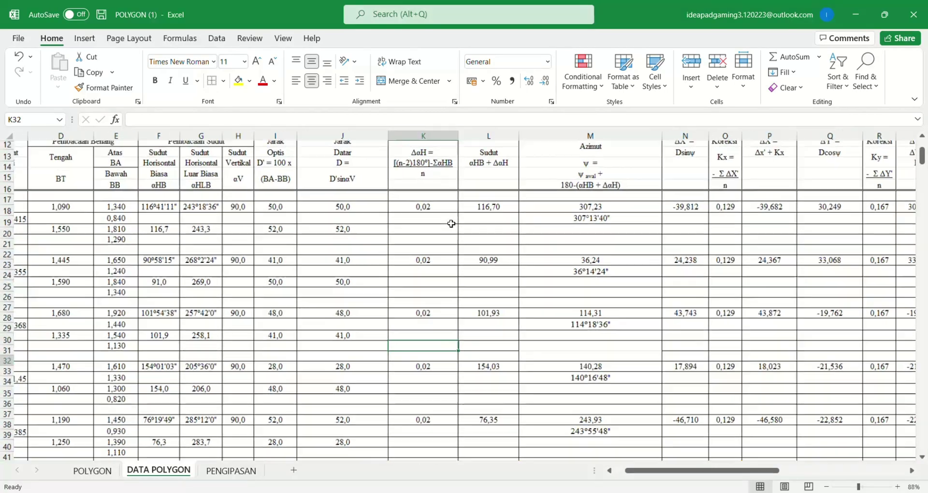
click(461, 209)
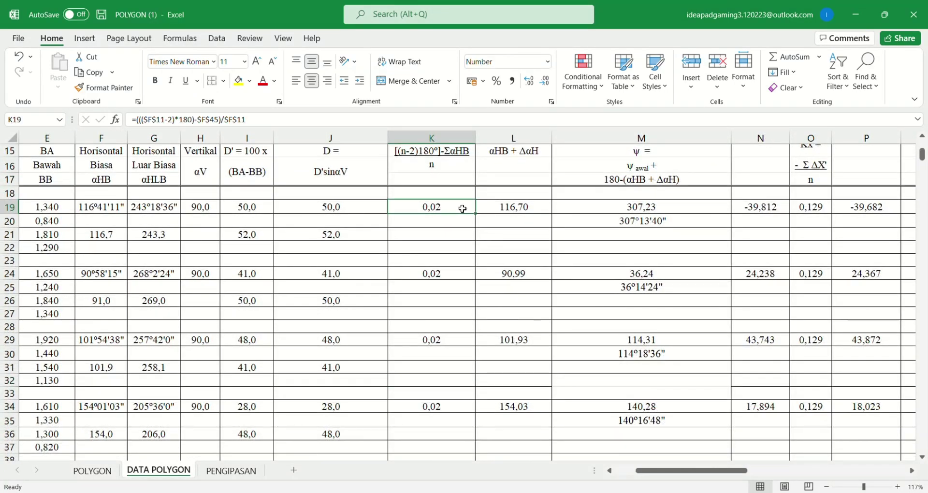
scroll(453, 236, up, 1)
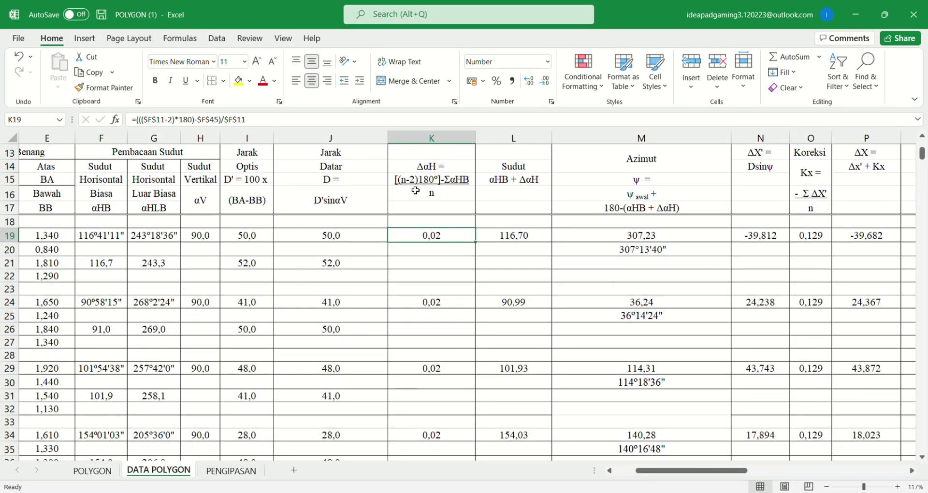
scroll(415, 191, up, 1)
scroll(416, 190, up, 2)
scroll(403, 210, up, 1)
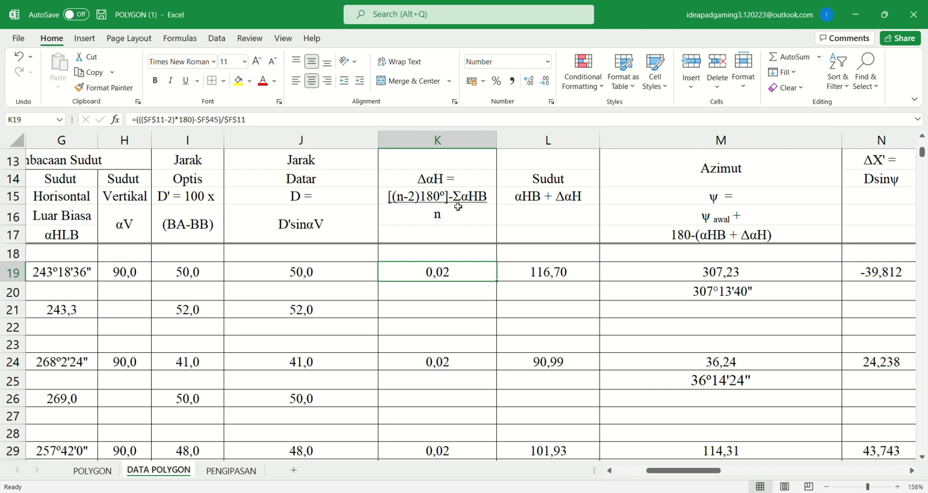
Trace the ΣαHB term of the K19 correction formula to its total in F45, and recheck K19
scroll(355, 257, down, 5)
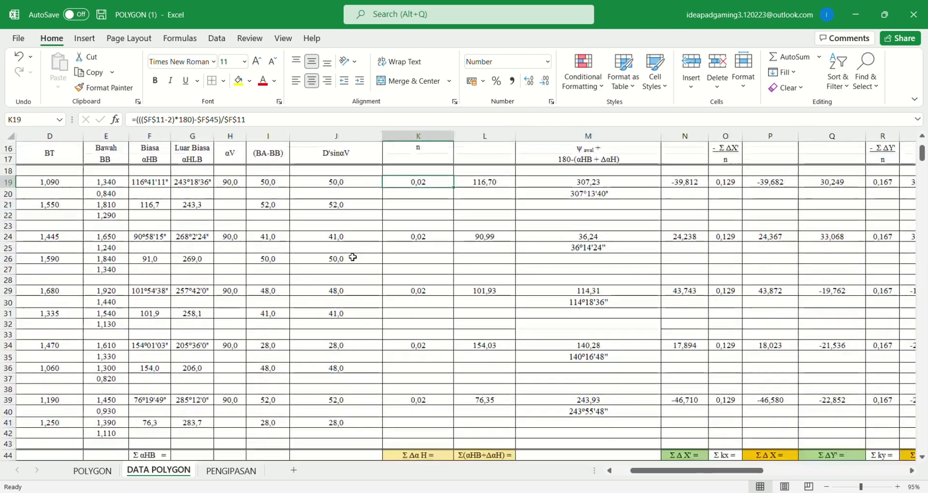
scroll(353, 257, down, 1)
scroll(189, 400, up, 4)
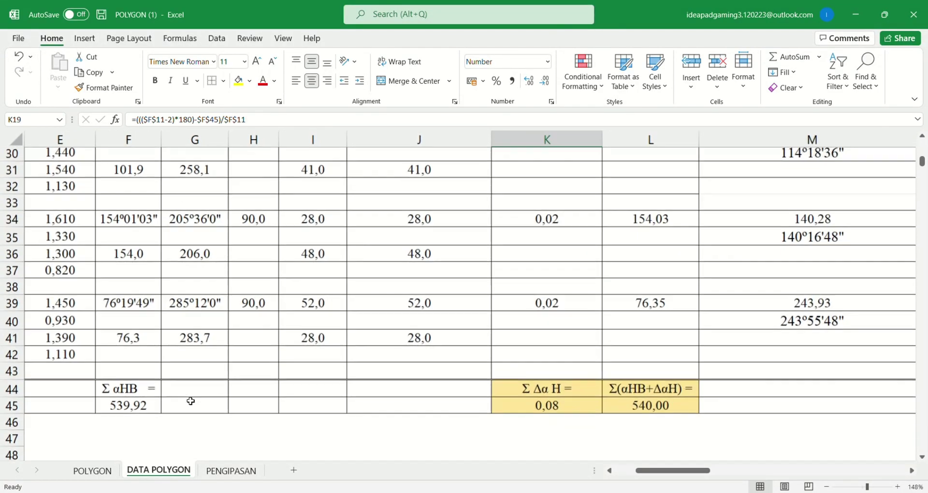
click(145, 392)
scroll(418, 258, up, 2)
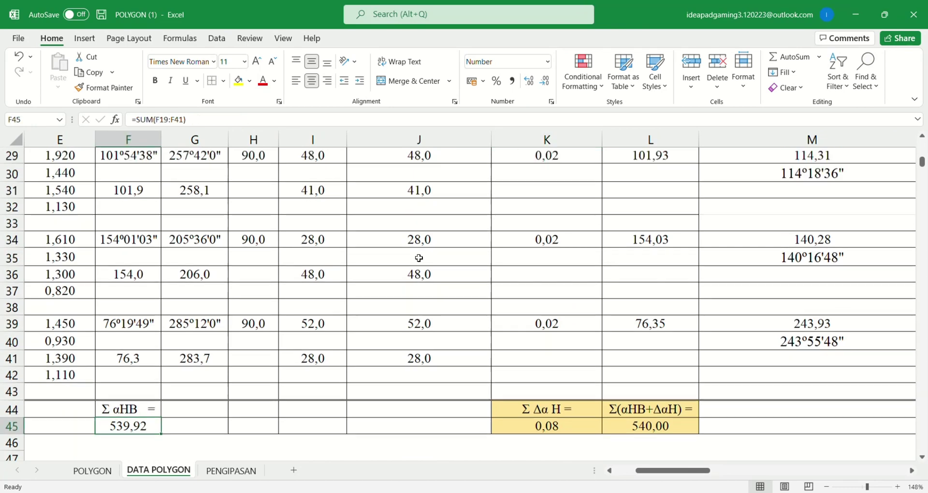
scroll(419, 258, up, 5)
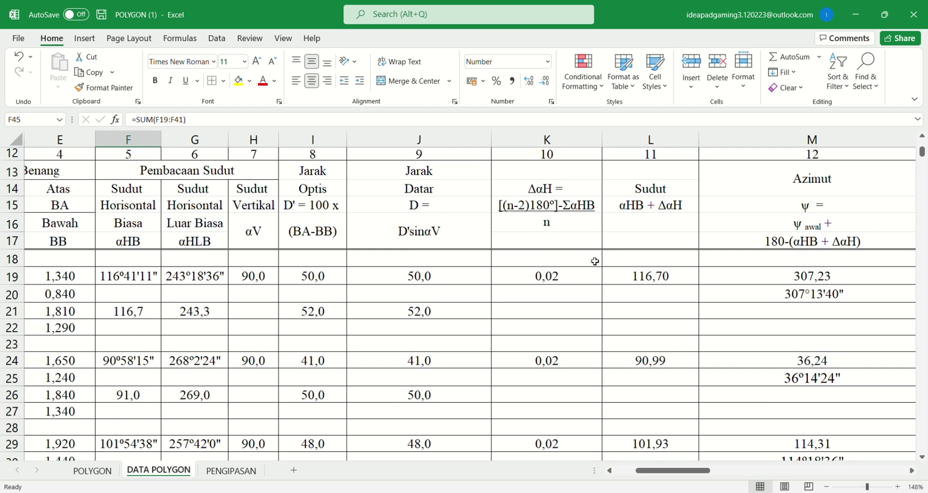
click(577, 301)
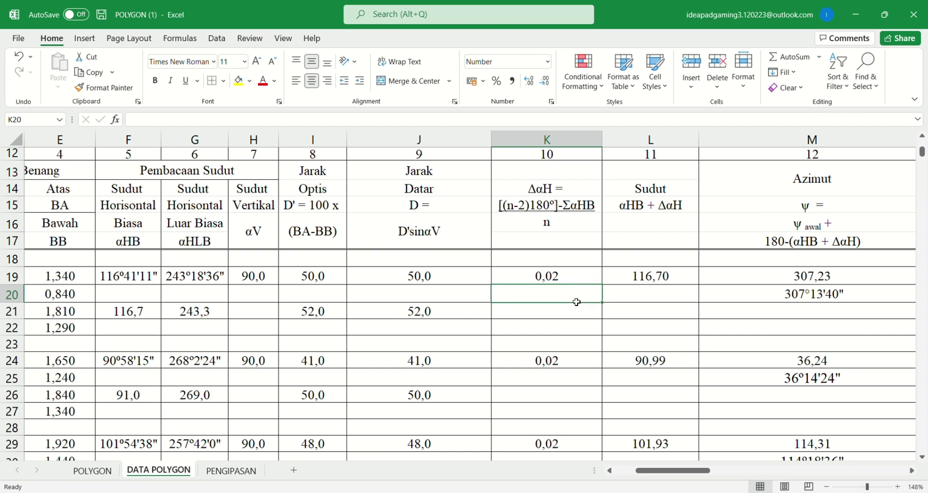
click(568, 275)
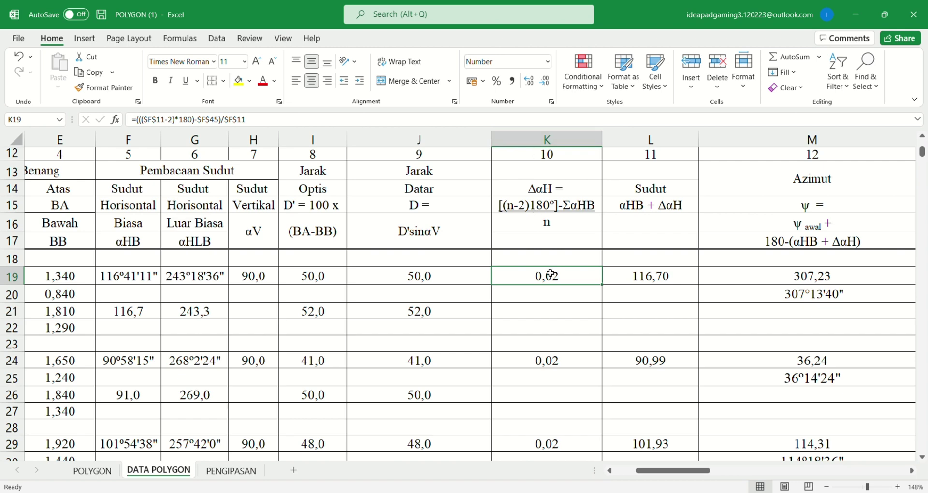
Compare the ΔαH correction formulas in K19, K24 and K39 across the polygon stations
scroll(550, 273, right, 2)
scroll(550, 273, right, 1)
scroll(551, 273, down, 1)
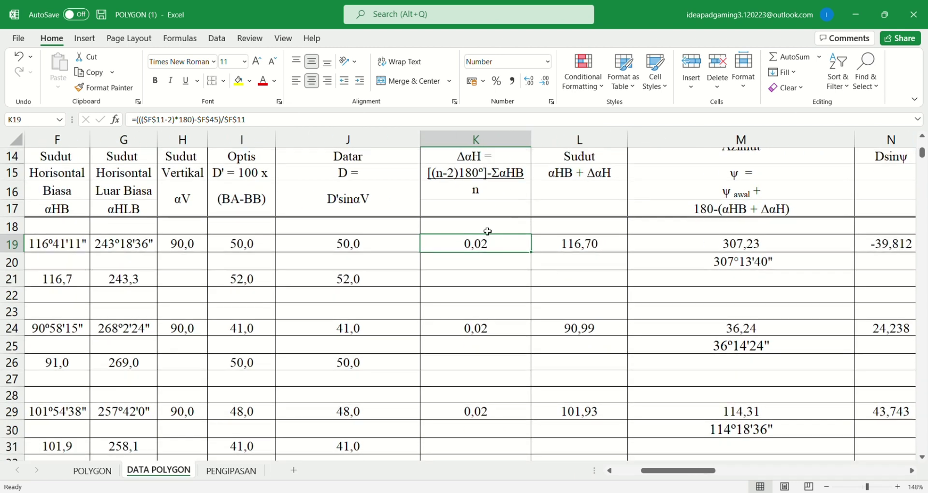
click(486, 331)
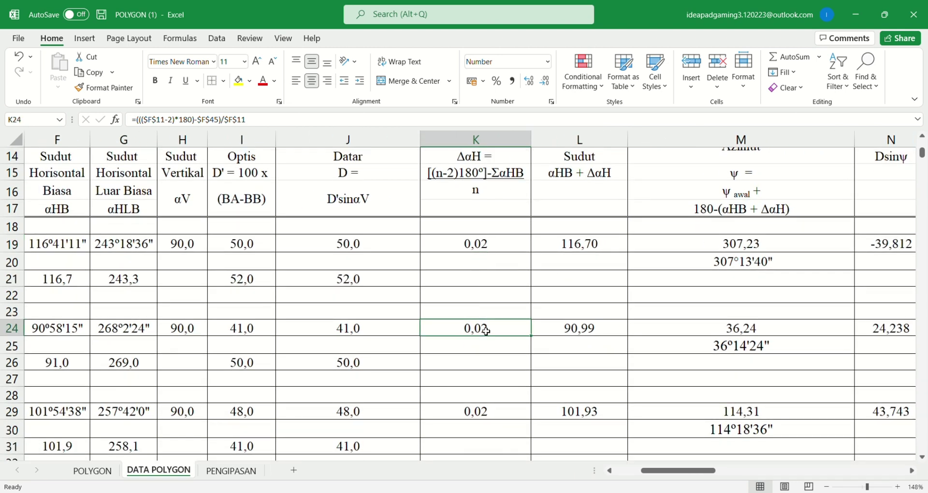
click(495, 250)
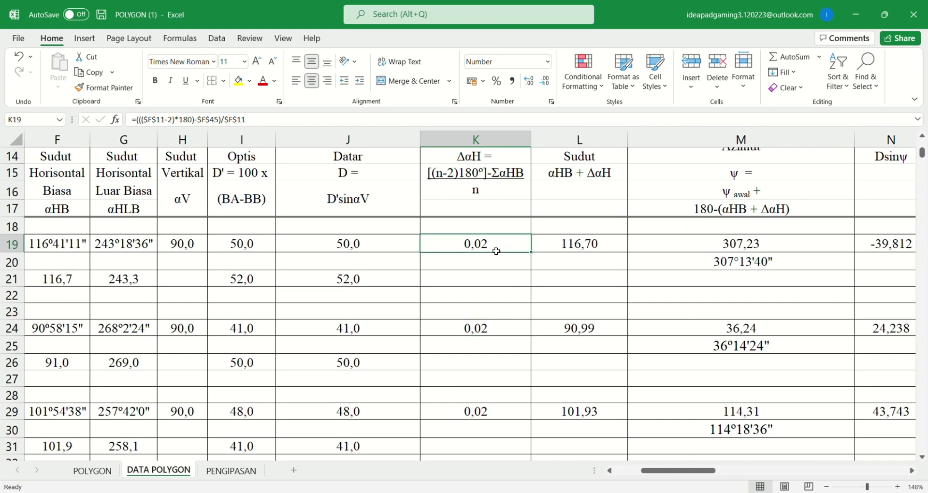
click(496, 337)
scroll(496, 338, down, 7)
scroll(496, 338, up, 1)
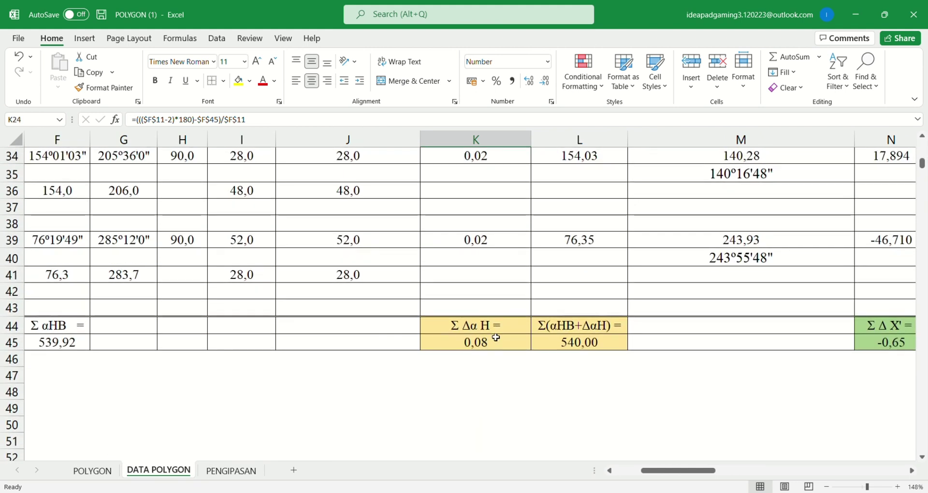
click(506, 242)
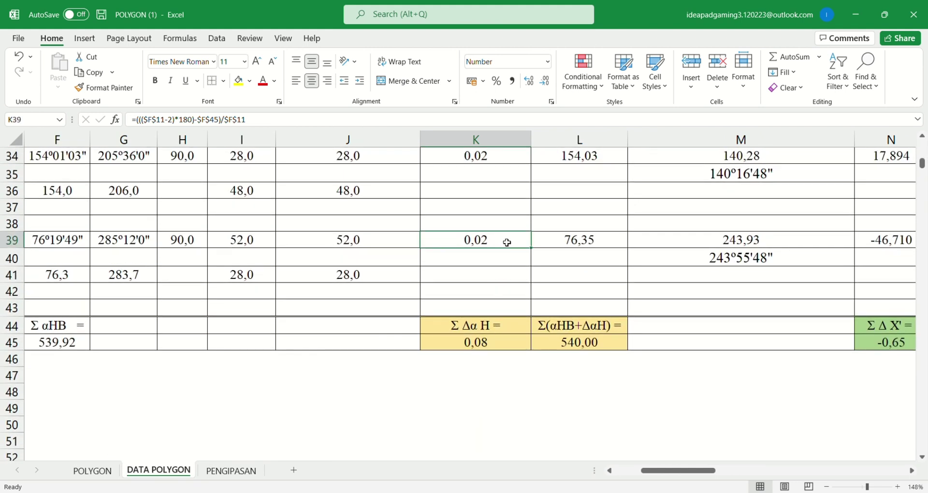
Inspect the ΣΔαH total formula in K45 and the range of station corrections it sums
click(492, 347)
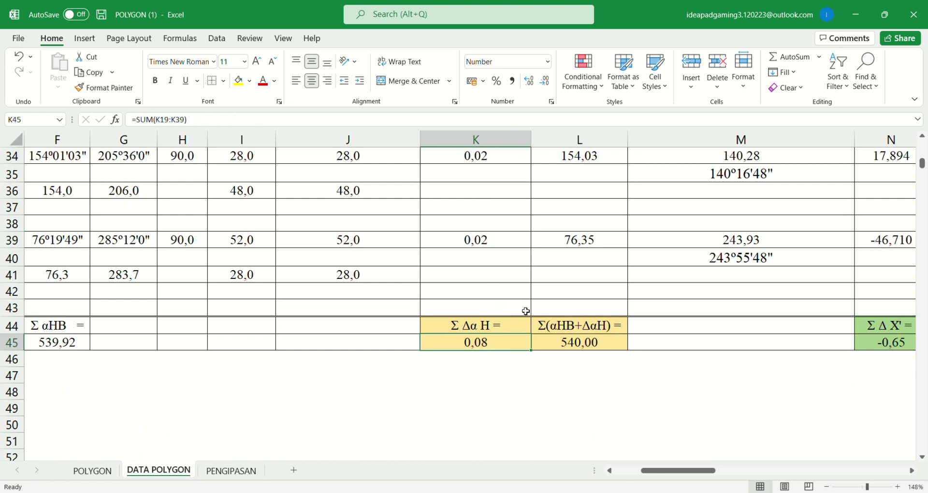
ctrl+scroll(518, 160, down, 4)
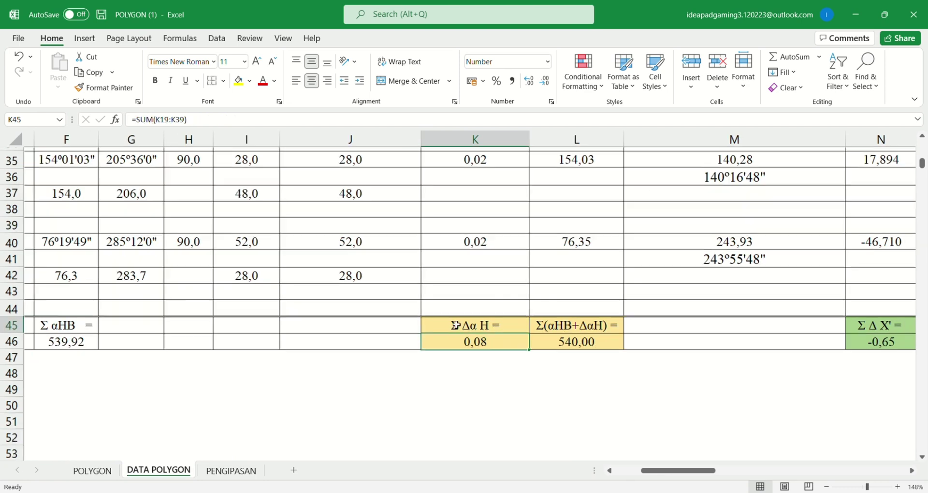
click(527, 124)
scroll(526, 245, up, 4)
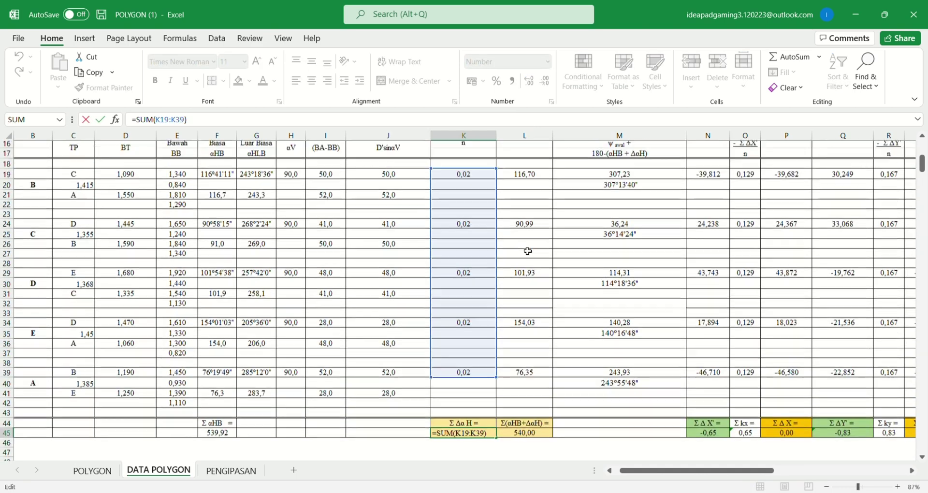
scroll(526, 244, down, 3)
click(472, 317)
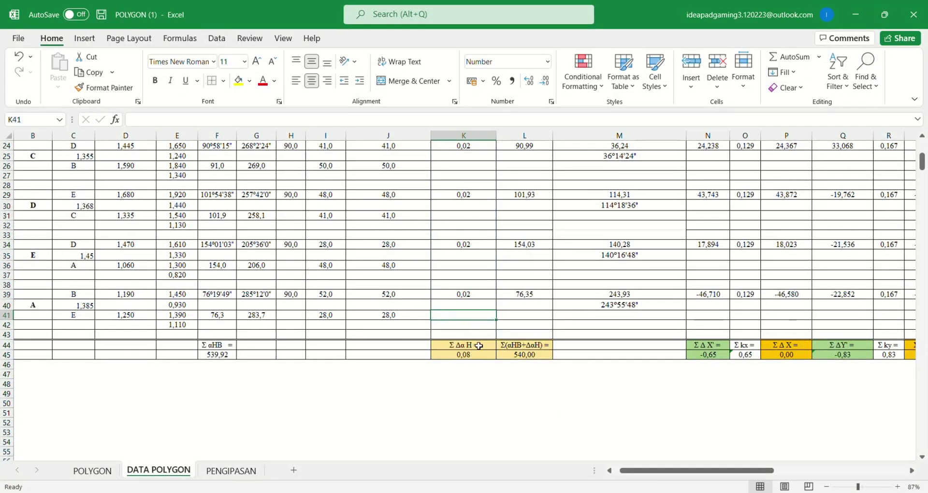
Examine the αHB angle reference in F19 and the ΔαH correction in K19 alongside the αHB + ΔαH column heading
scroll(523, 214, up, 4)
ctrl+scroll(524, 214, up, 4)
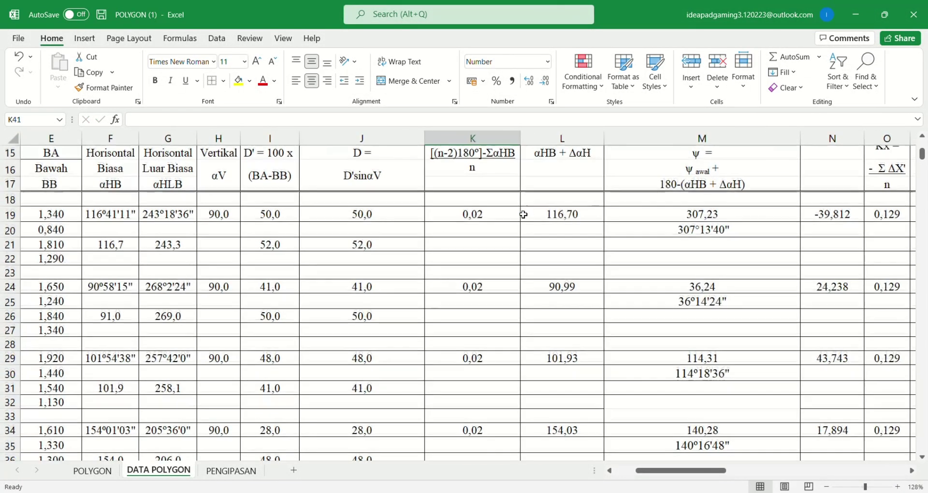
scroll(524, 214, right, 2)
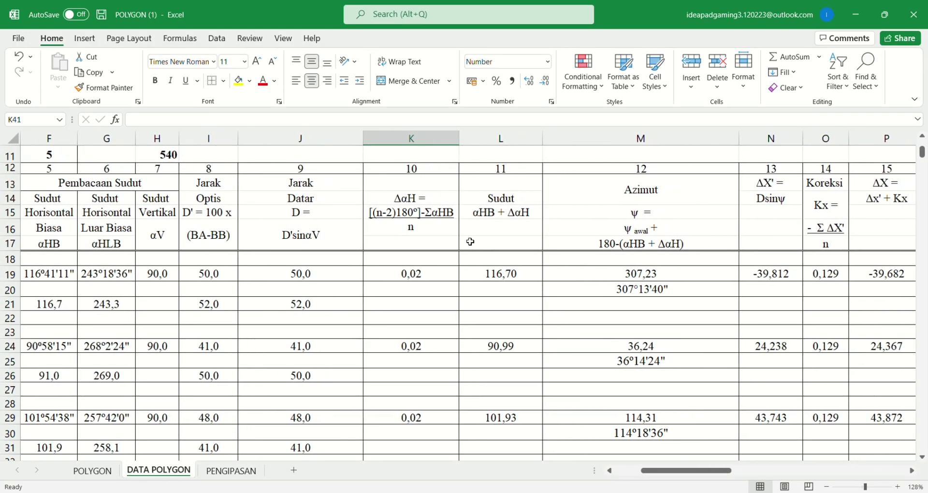
scroll(416, 265, left, 2)
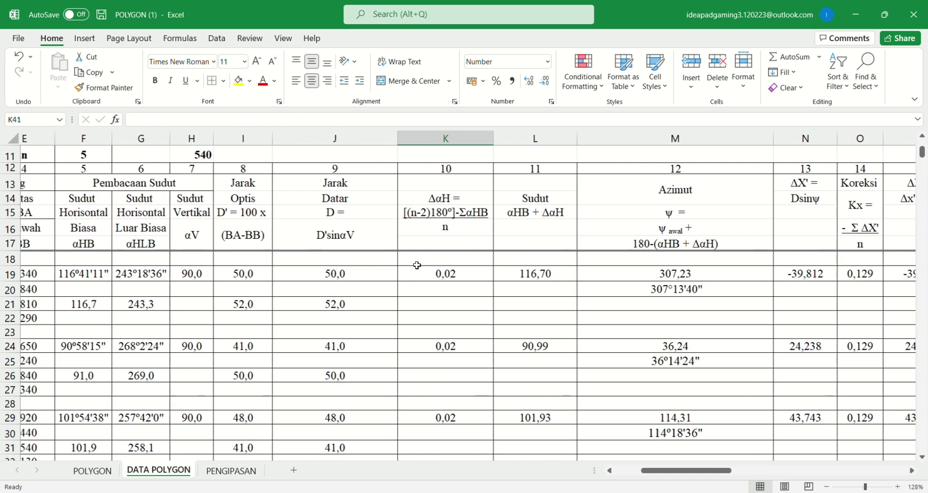
click(115, 279)
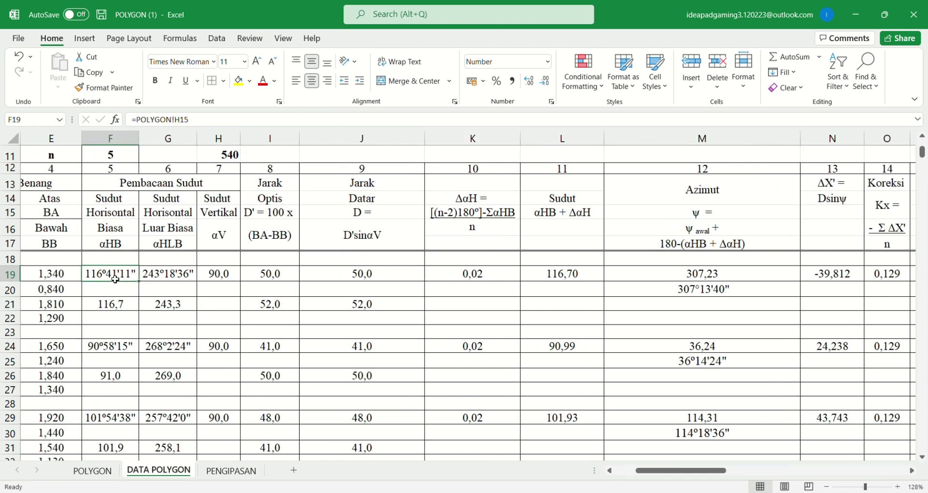
click(480, 279)
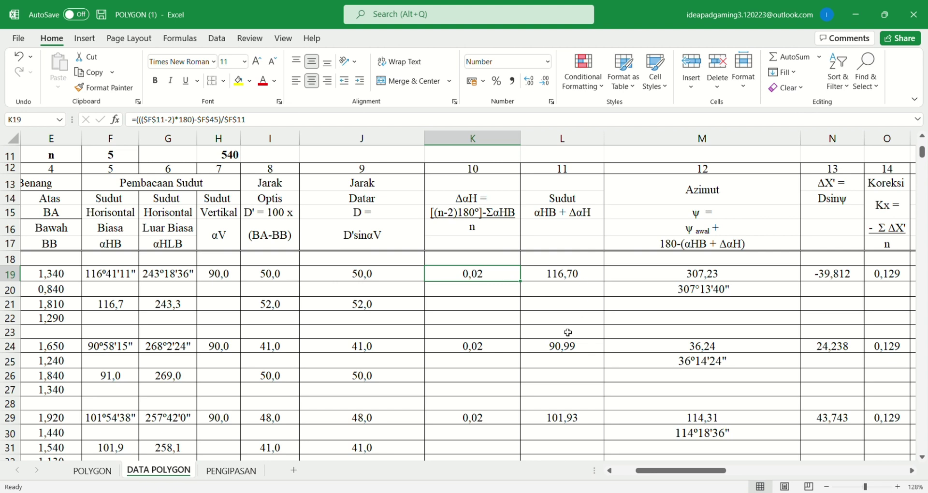
Trace the corrected angle formula in L19 to its αHB and ΔαH source cells, leaving the formula as it is
scroll(568, 333, right, 2)
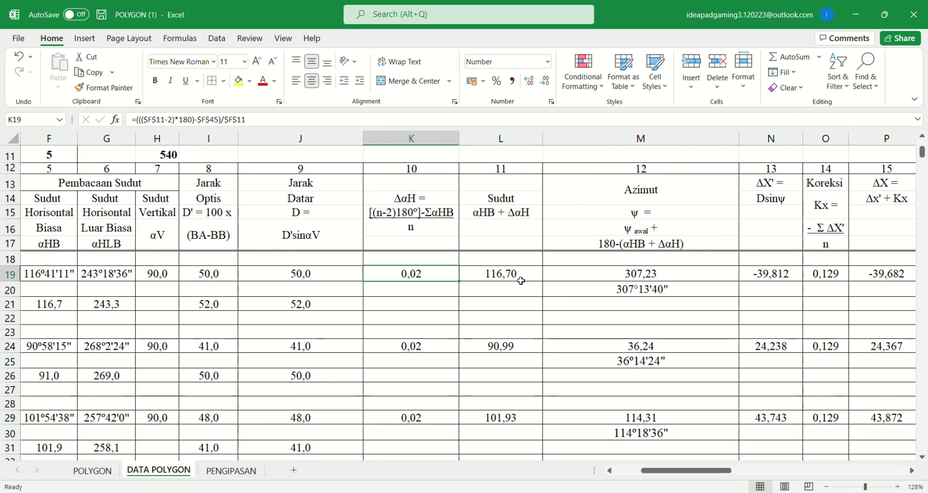
click(521, 281)
scroll(521, 281, down, 3)
click(508, 121)
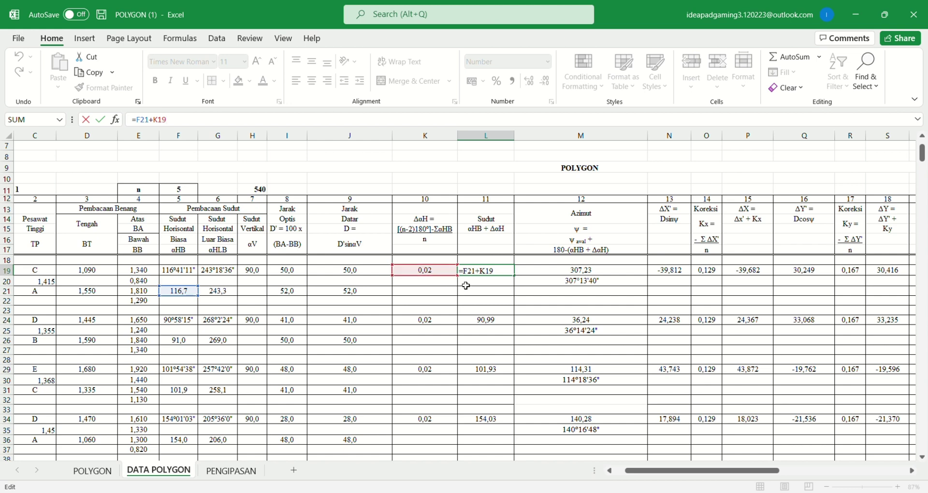
key(ctrl+Return)
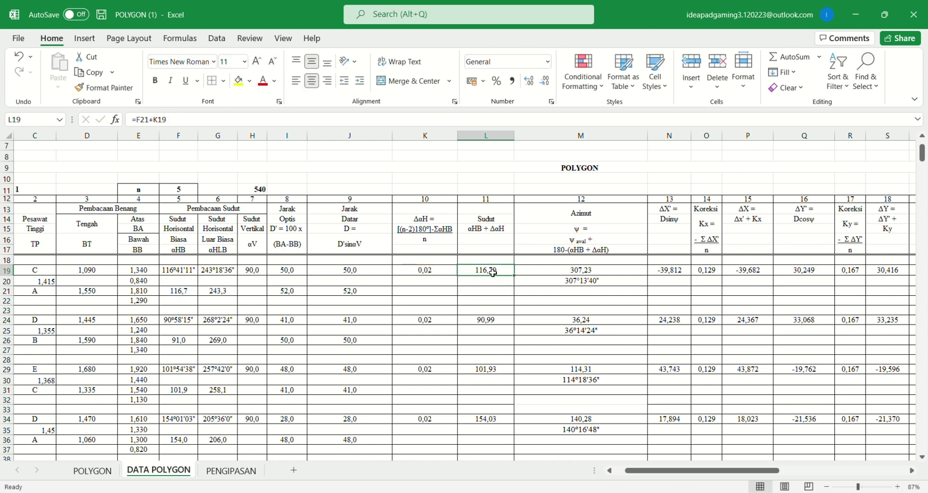
Compare the corrected angle formulas in L24 and L29, and check the Σ(αHB+ΔαH) total formula in L45
click(493, 322)
scroll(494, 327, down, 2)
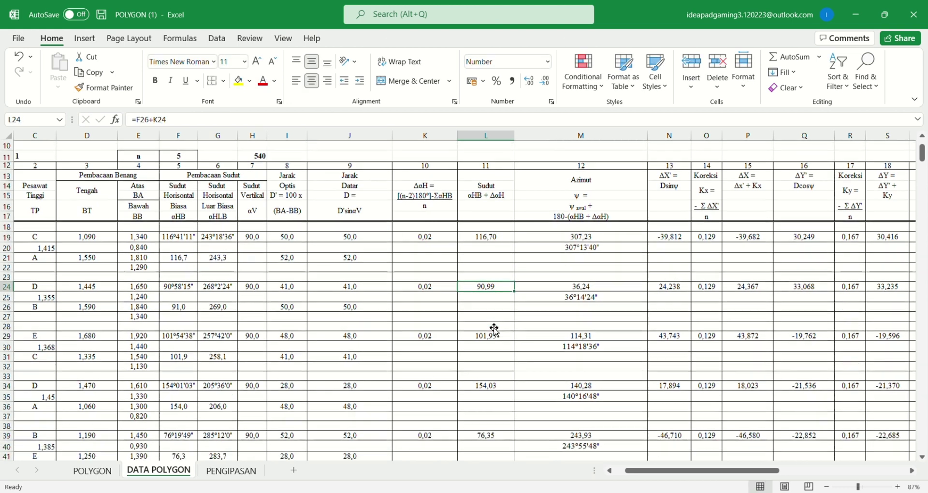
click(500, 315)
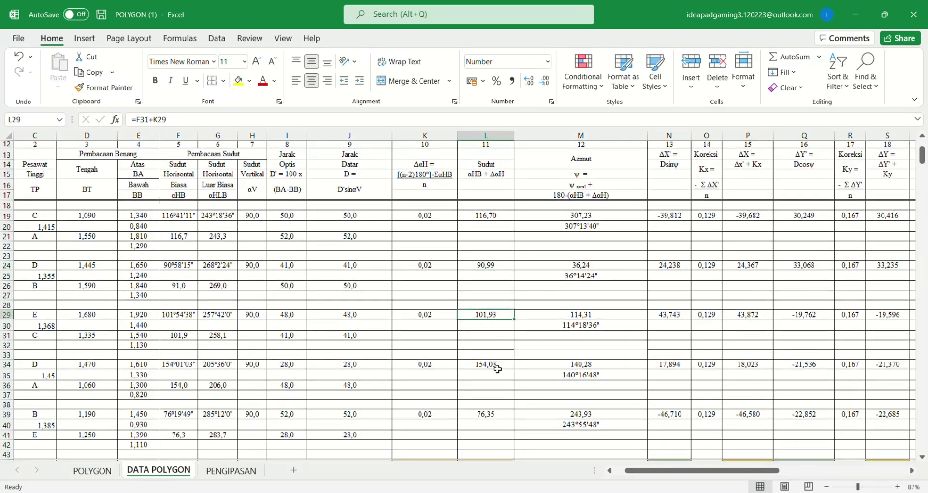
scroll(498, 369, down, 2)
click(502, 425)
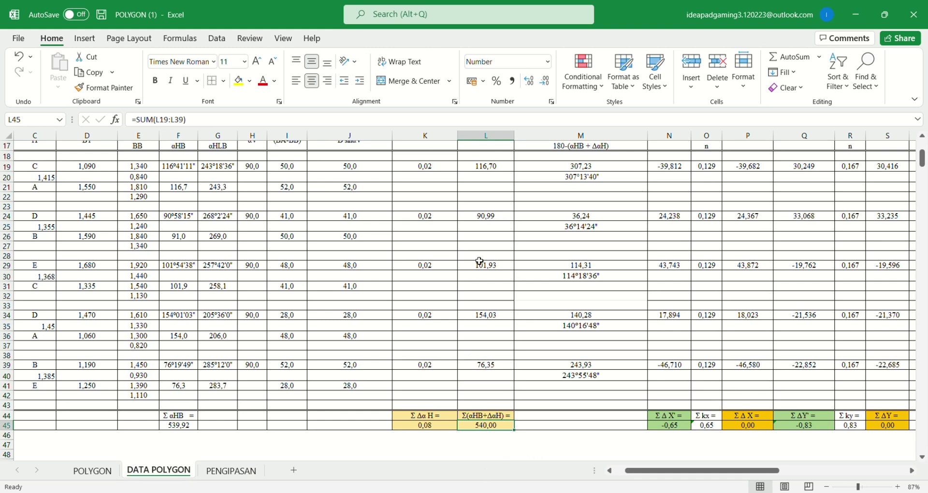
Read the azimuth column heading and its written formula ending in M17
scroll(484, 255, up, 2)
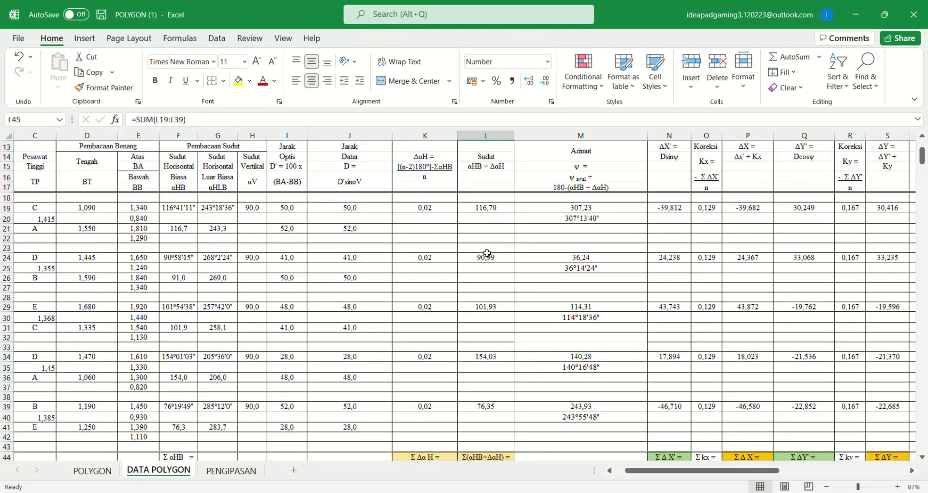
scroll(487, 253, up, 1)
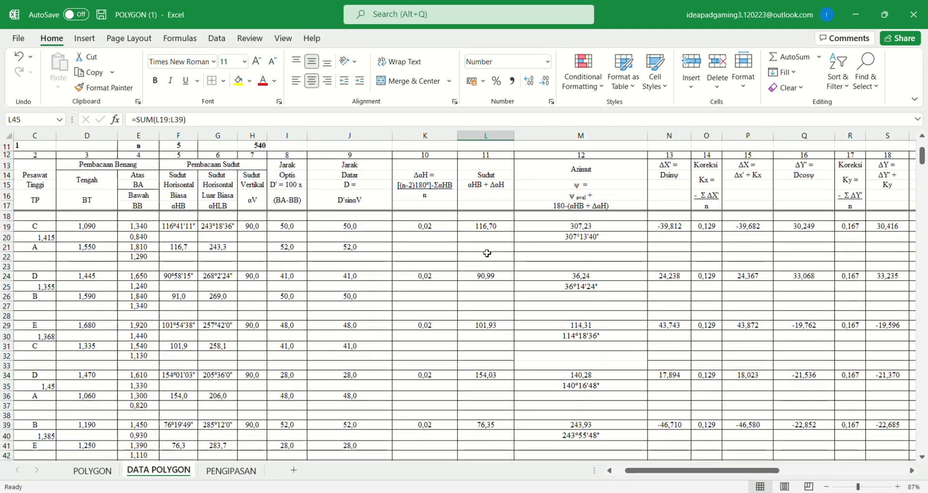
scroll(487, 254, up, 2)
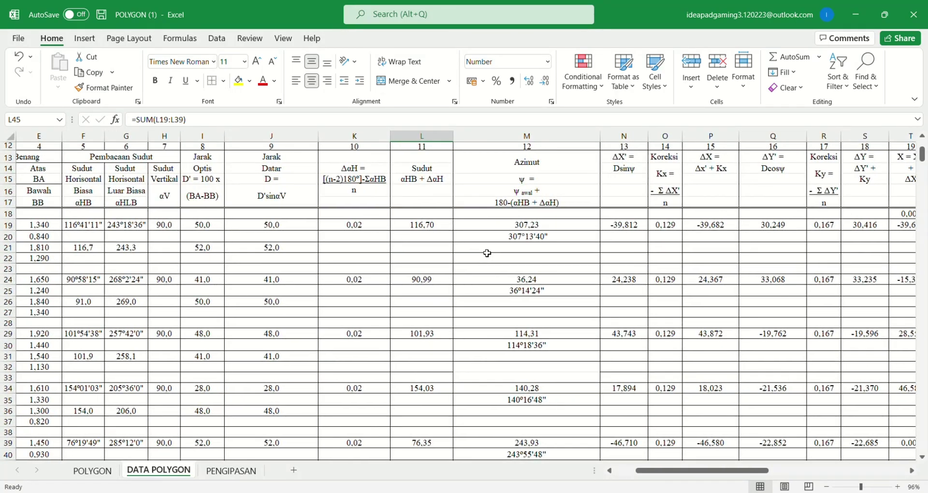
click(557, 207)
scroll(558, 207, up, 1)
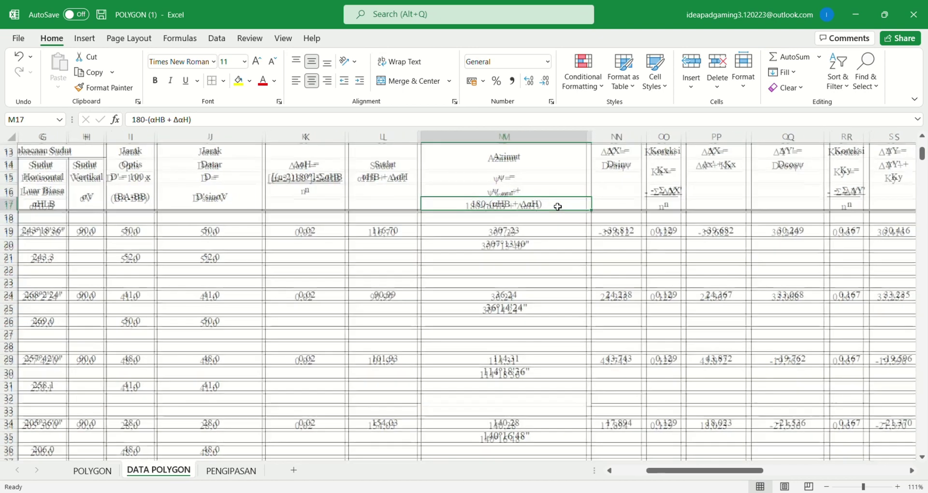
scroll(560, 244, up, 1)
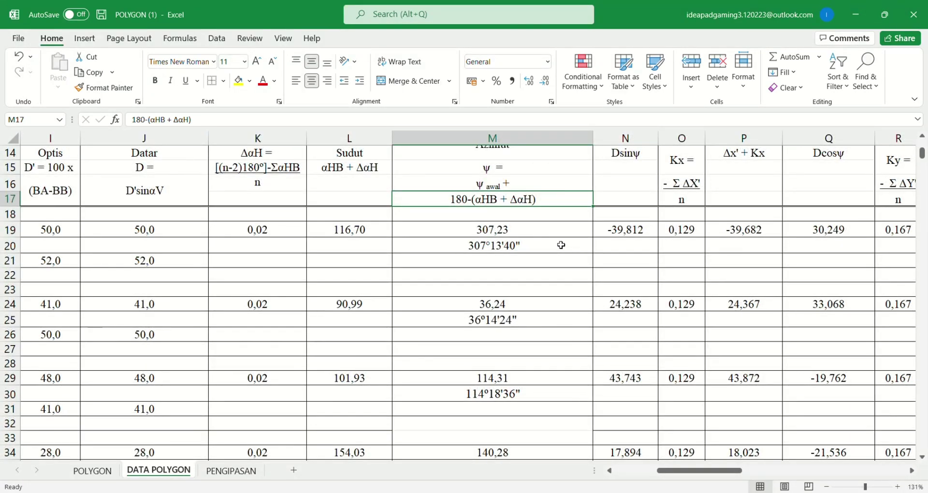
scroll(561, 245, up, 1)
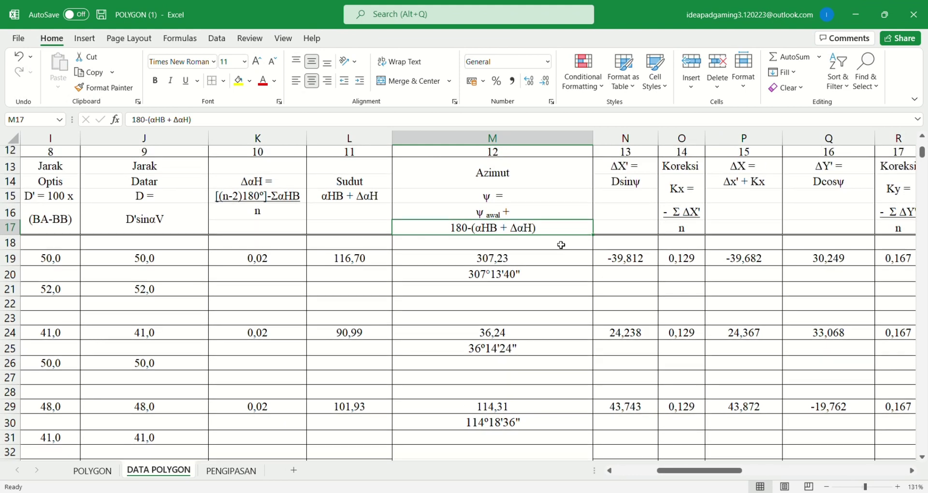
Compare the decimal-degree azimuth formula in M19 with the degree-minute-second azimuth reference in M20
click(538, 260)
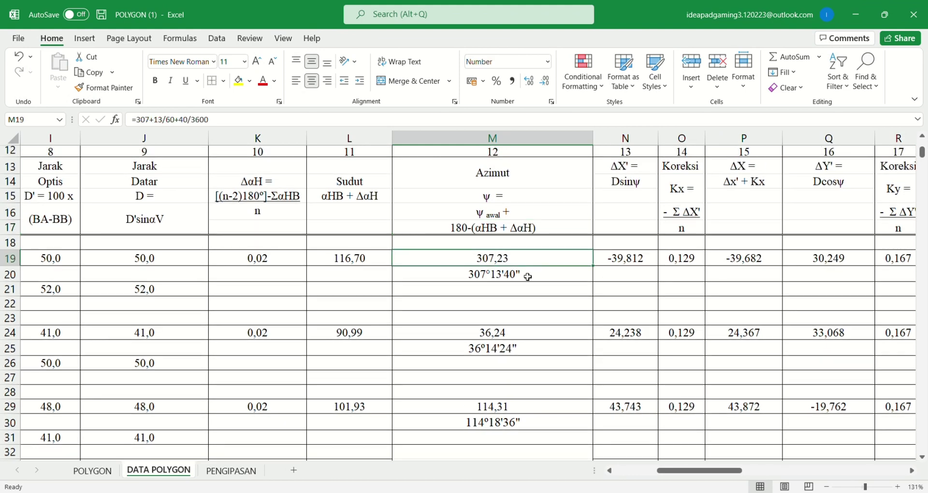
click(529, 276)
click(531, 261)
click(536, 276)
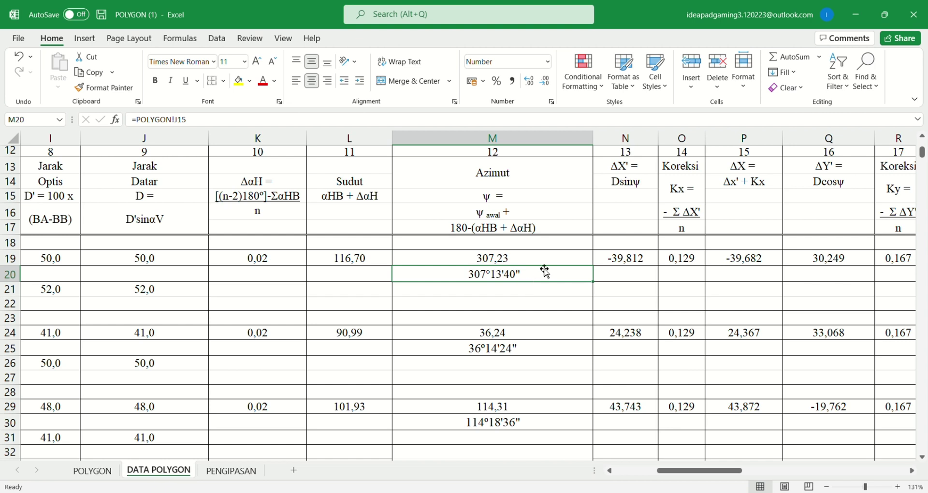
click(549, 260)
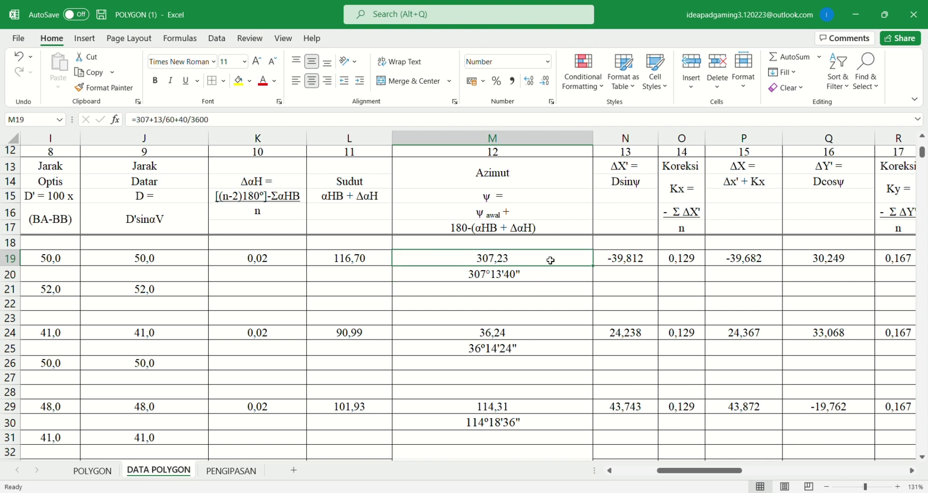
click(365, 124)
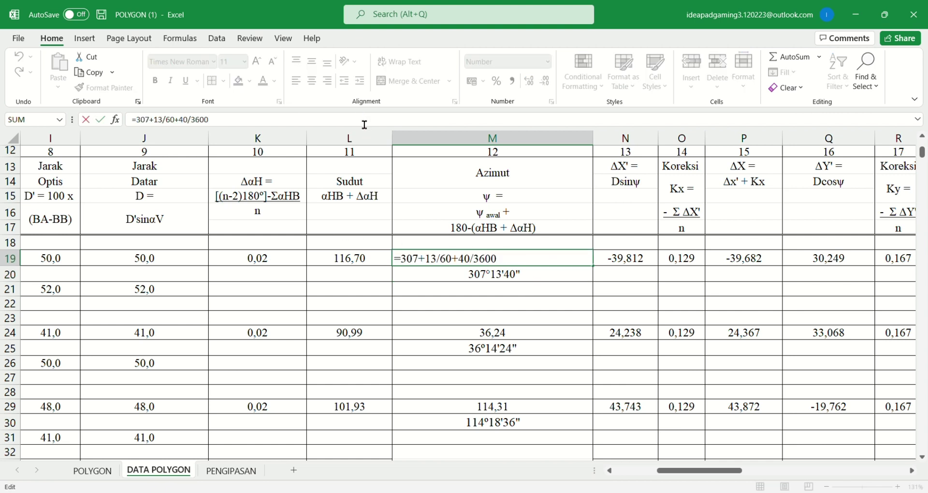
click(439, 280)
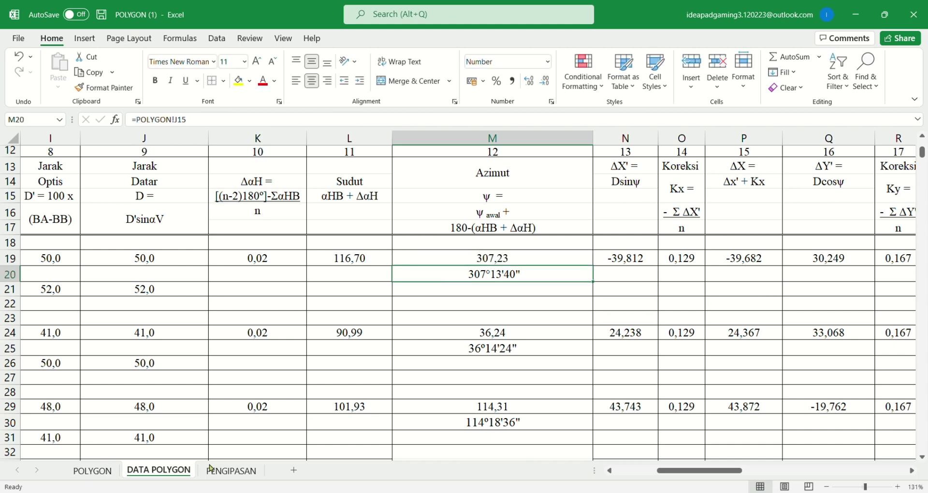
Compare the azimuth formula in M24 with the column heading's written formula and the degree-minute-second value in M25
scroll(587, 332, down, 1)
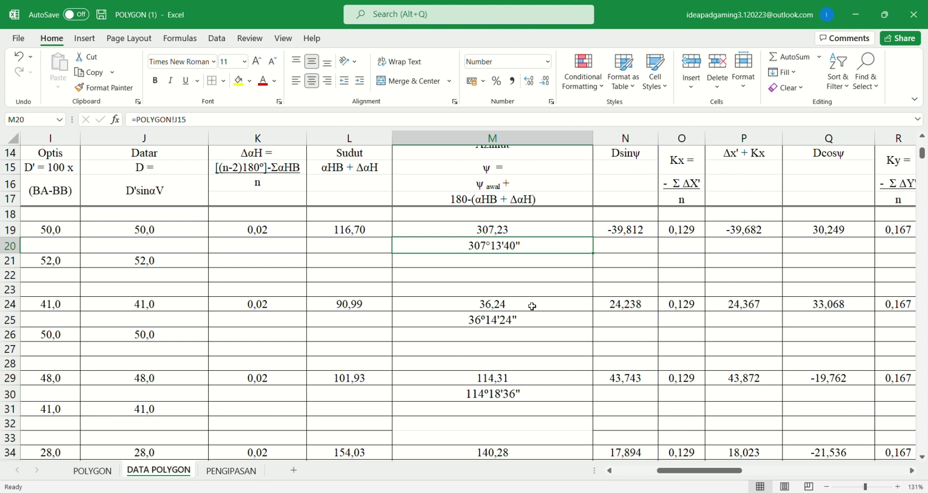
click(541, 326)
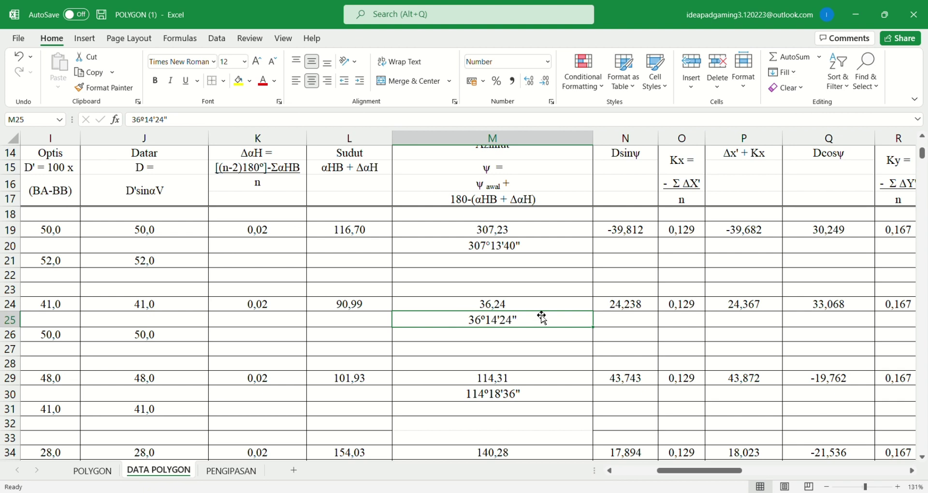
click(541, 308)
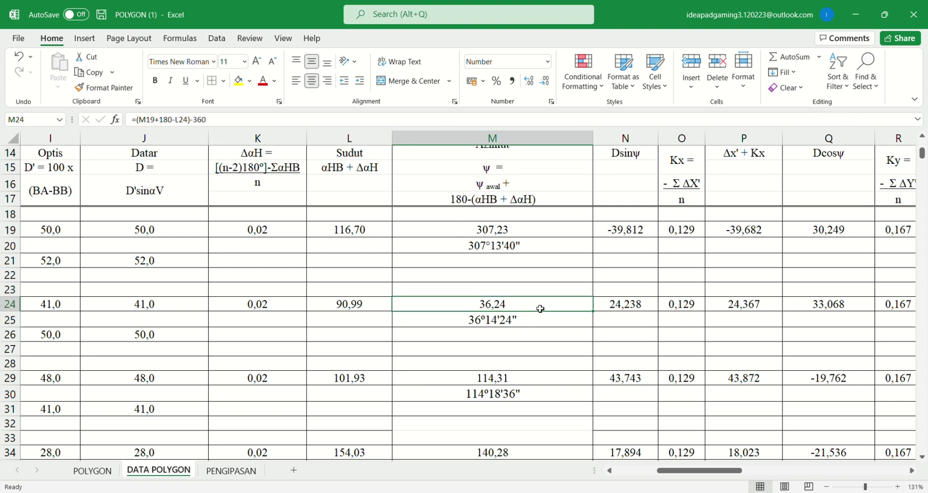
click(538, 338)
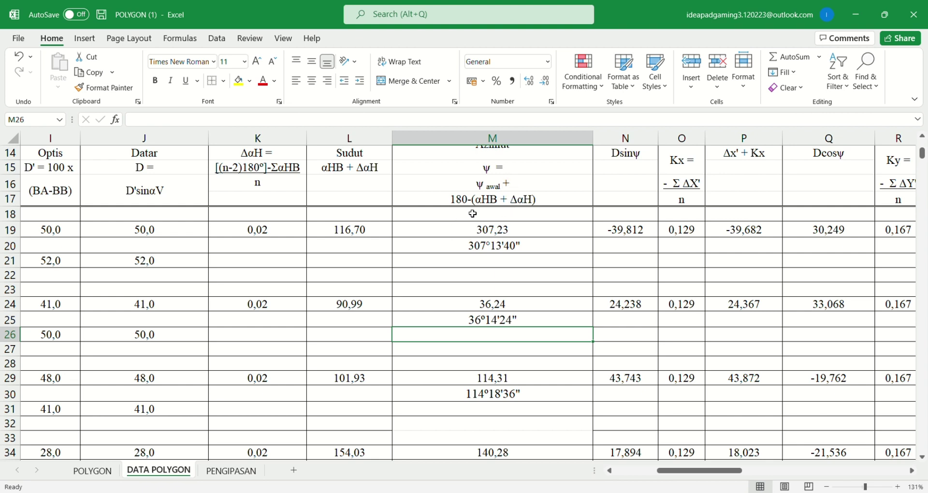
scroll(353, 345, down, 1)
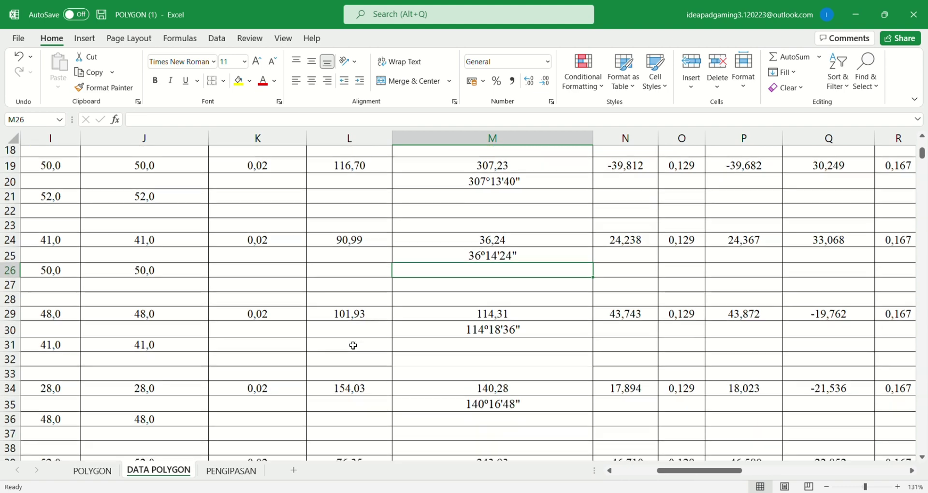
scroll(353, 345, down, 2)
scroll(358, 339, up, 4)
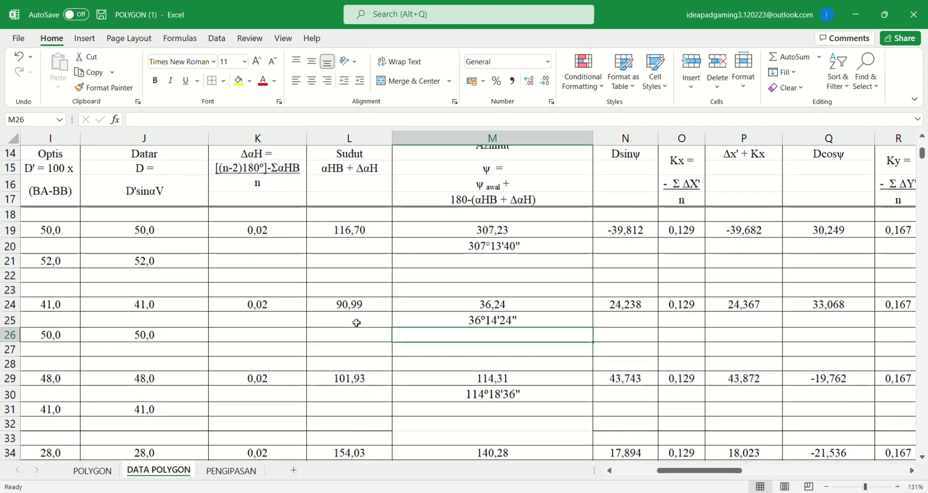
Trace the corrected angle formula in L24 back to station C's horizontal angle and ΔαH correction
click(357, 304)
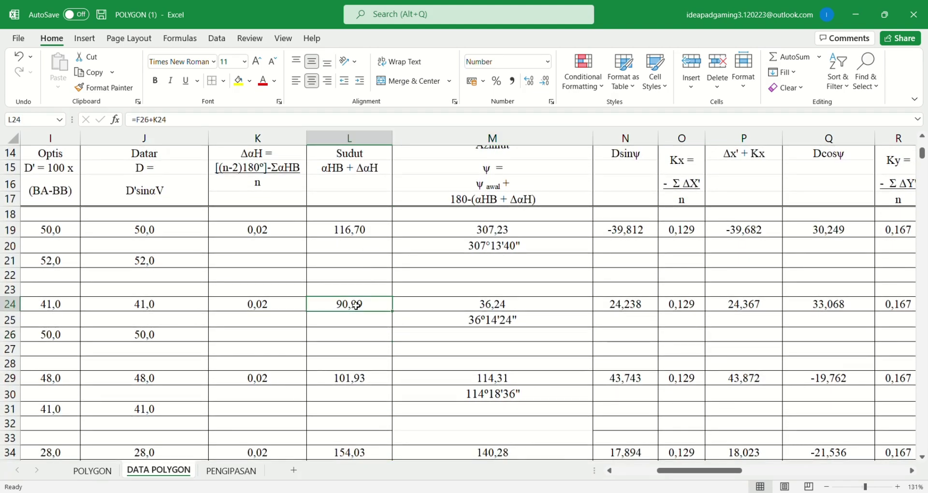
scroll(357, 305, down, 3)
scroll(349, 321, up, 1)
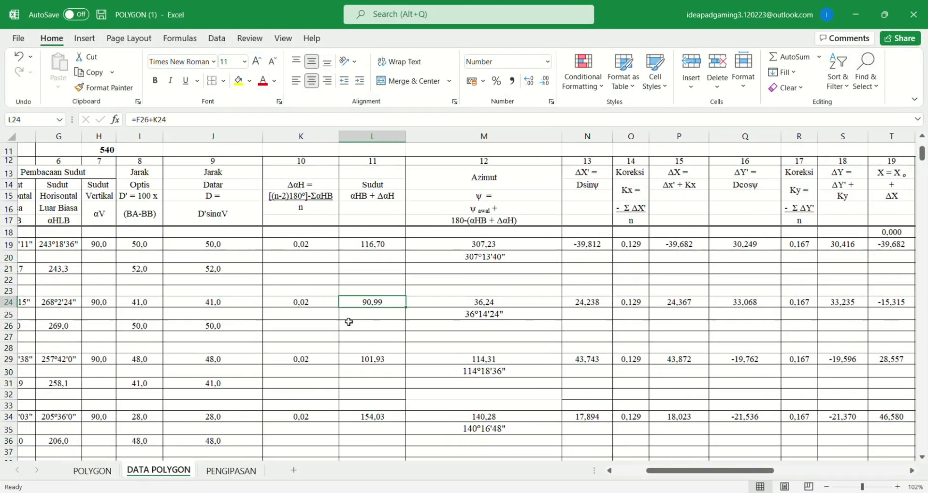
scroll(348, 322, left, 2)
scroll(351, 321, left, 4)
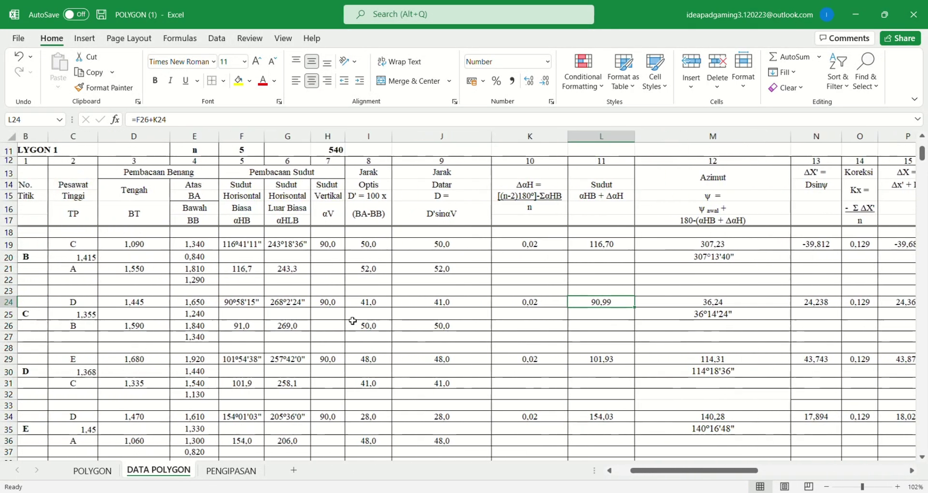
Compare station C's degree-minute-second azimuth in M25 with the decimal azimuth above it and the neighbouring stations' azimuths
scroll(353, 321, right, 3)
scroll(519, 302, up, 3)
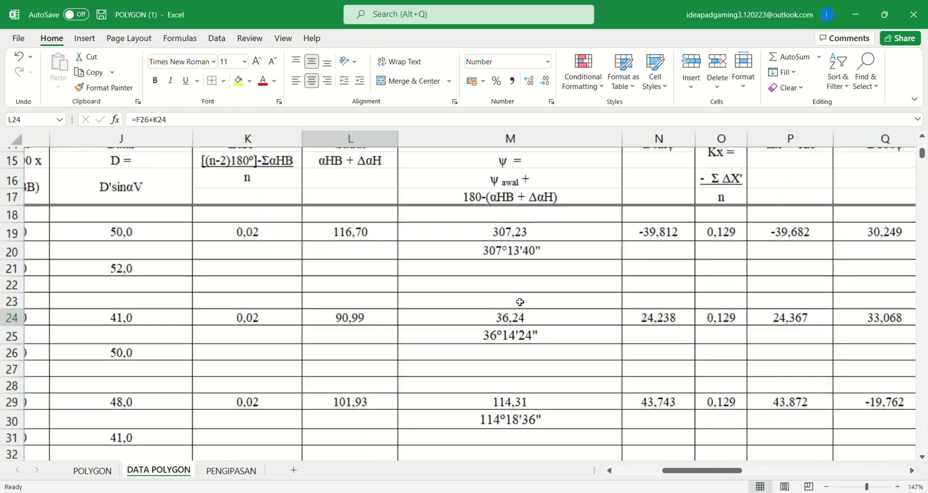
click(616, 333)
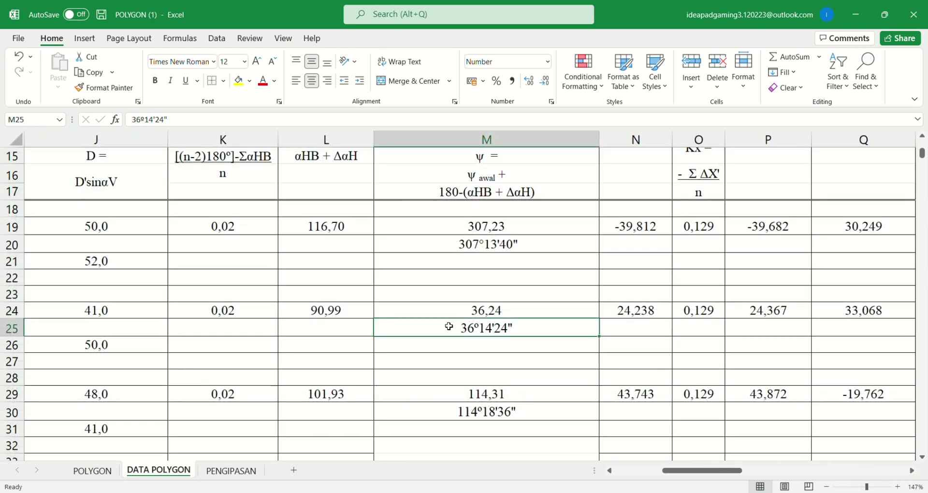
scroll(457, 356, down, 2)
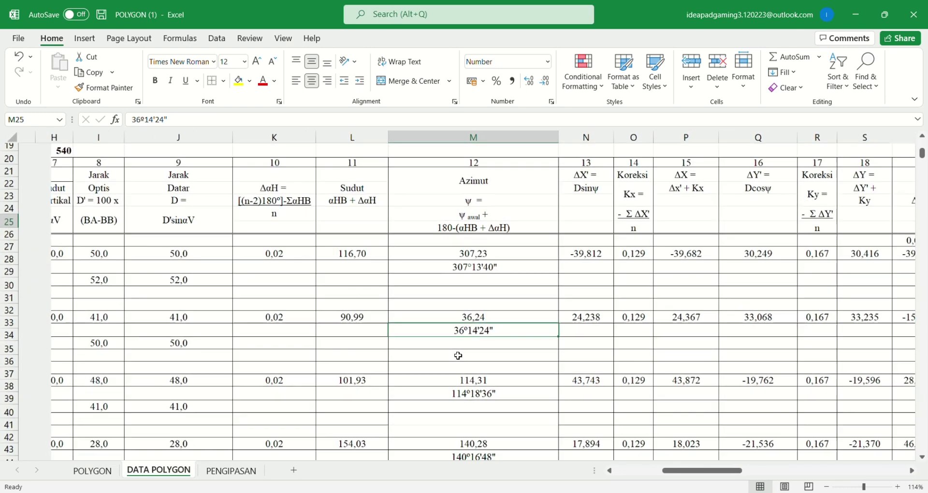
scroll(459, 356, down, 1)
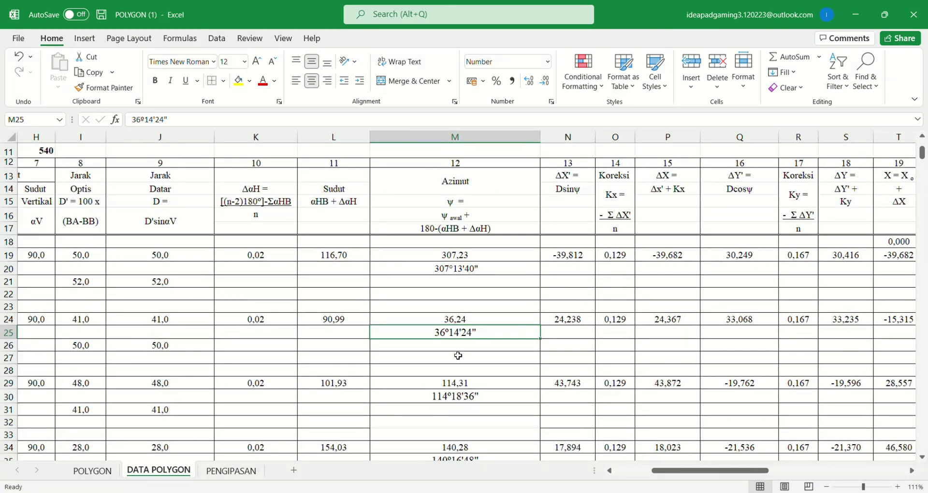
scroll(459, 356, down, 1)
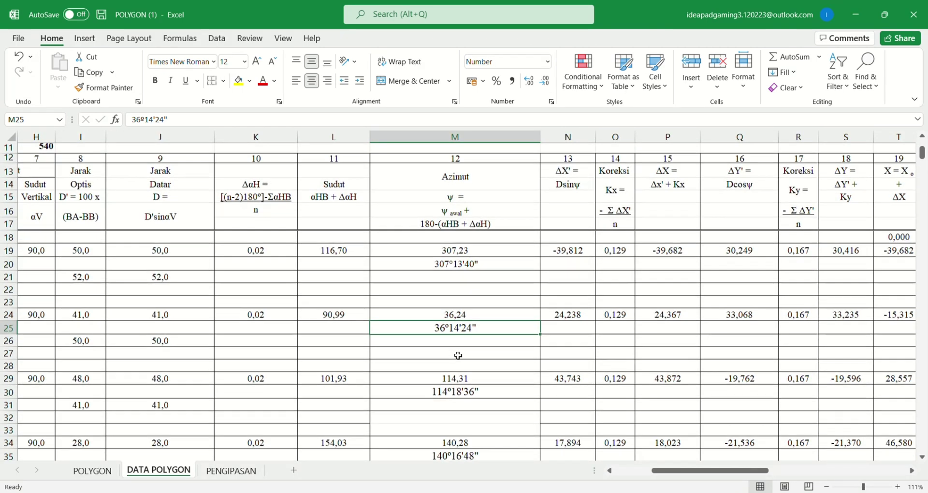
Examine the coordinate difference and correction columns from ΔX' to ΔY, down to their totals in rows 44 and 45
scroll(458, 356, right, 2)
scroll(458, 355, right, 1)
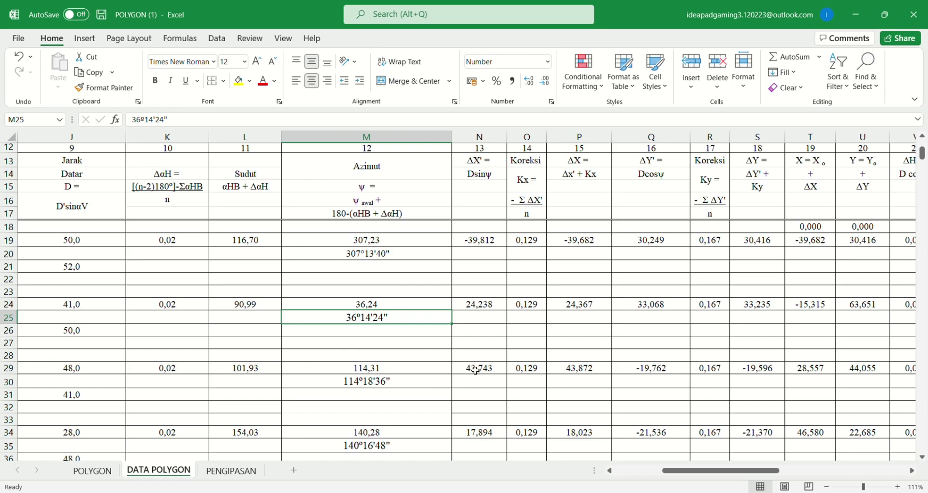
scroll(475, 371, down, 4)
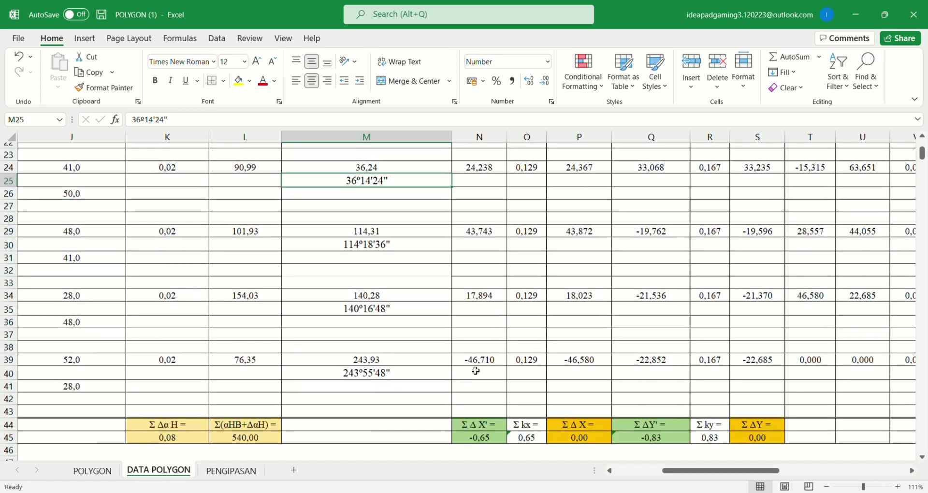
scroll(476, 371, up, 1)
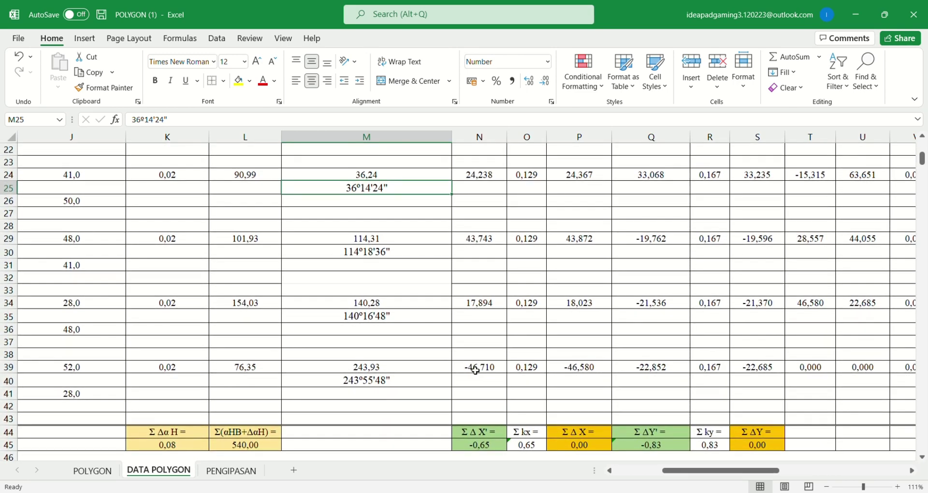
scroll(476, 371, down, 2)
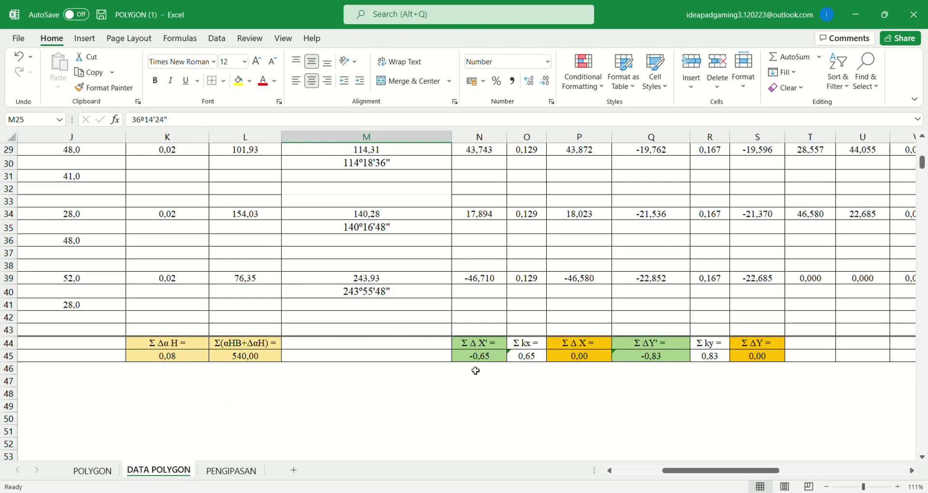
click(482, 320)
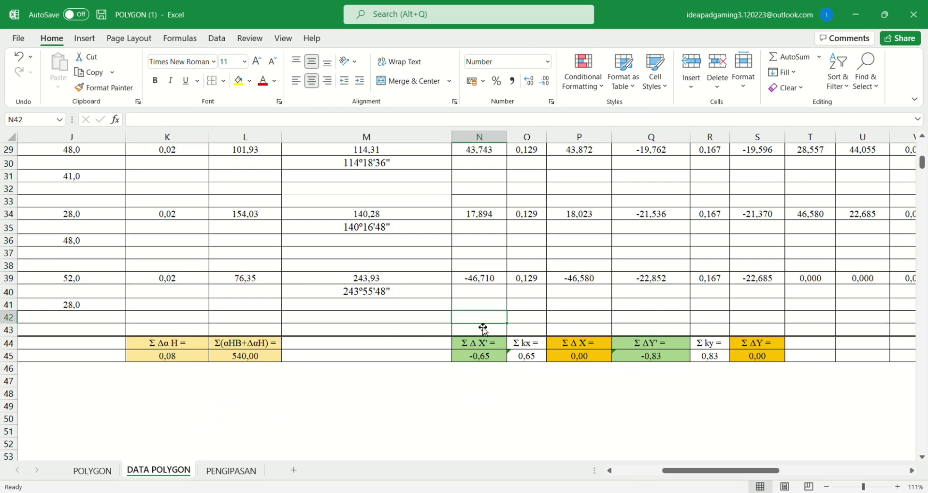
scroll(483, 329, up, 2)
click(484, 329)
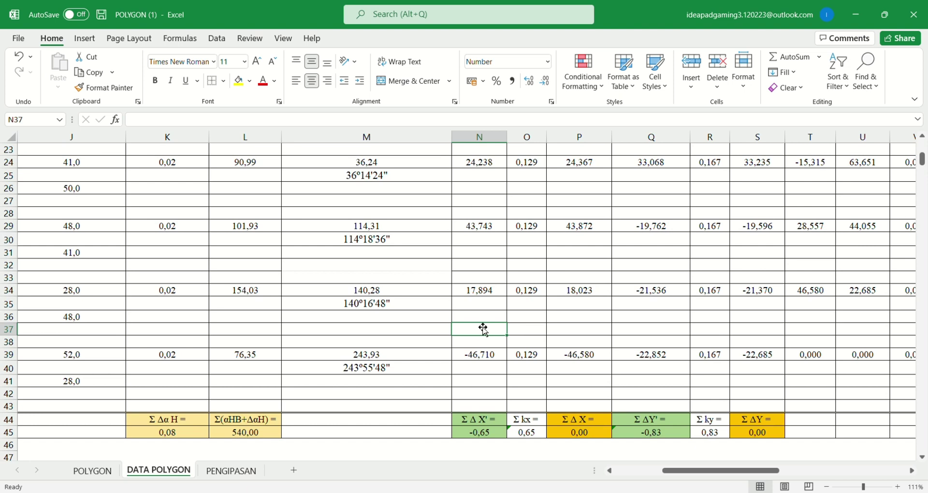
click(477, 402)
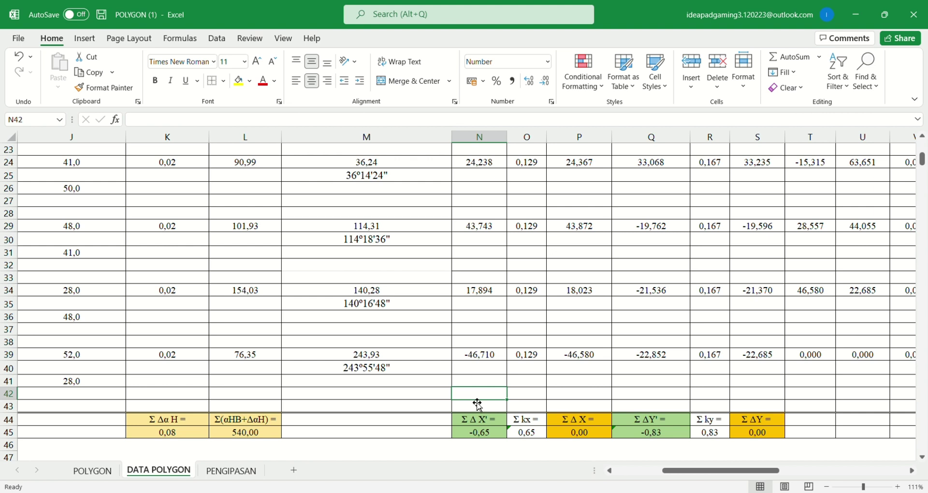
click(482, 384)
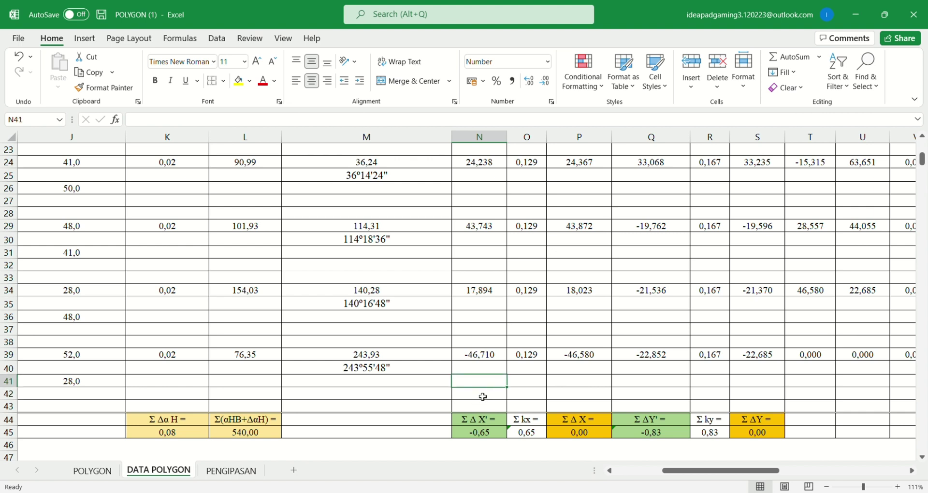
click(482, 396)
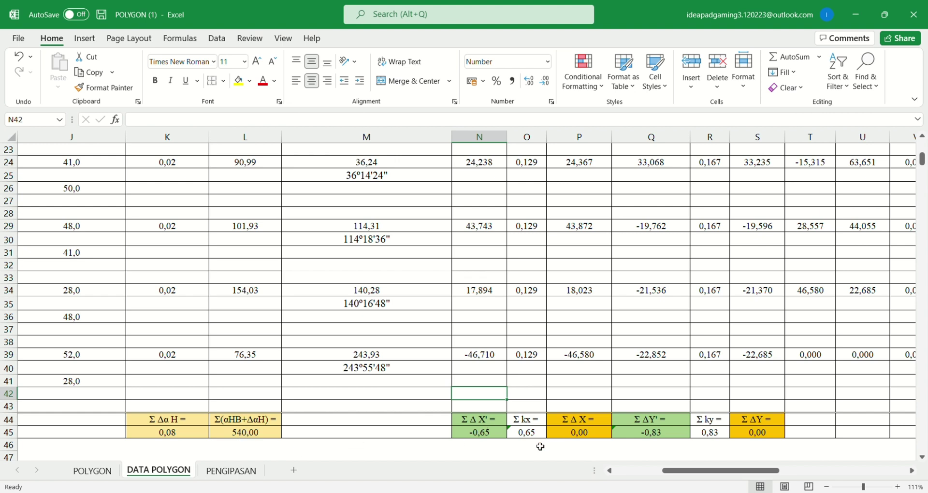
Compare the sum formulas for ΣΔX' in N45, Σkx in O45 and ΣΔY' in Q45
drag(489, 434, 525, 434)
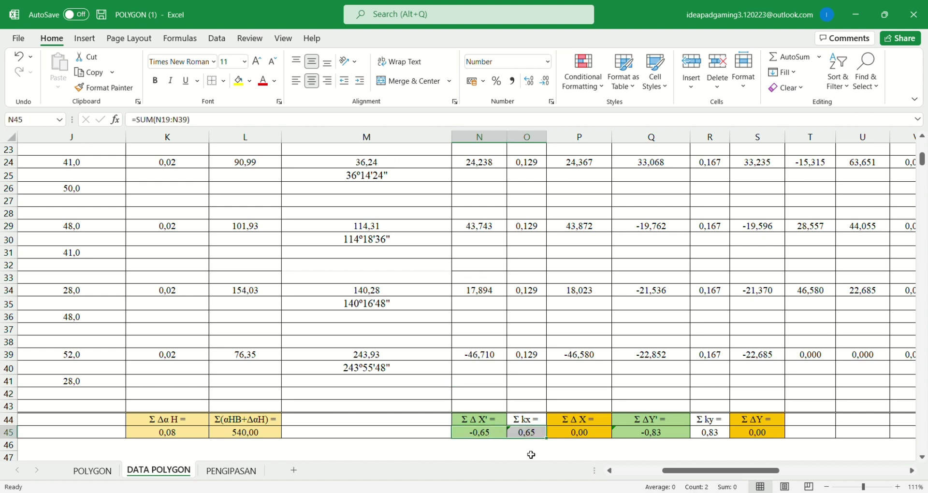
click(532, 455)
click(528, 435)
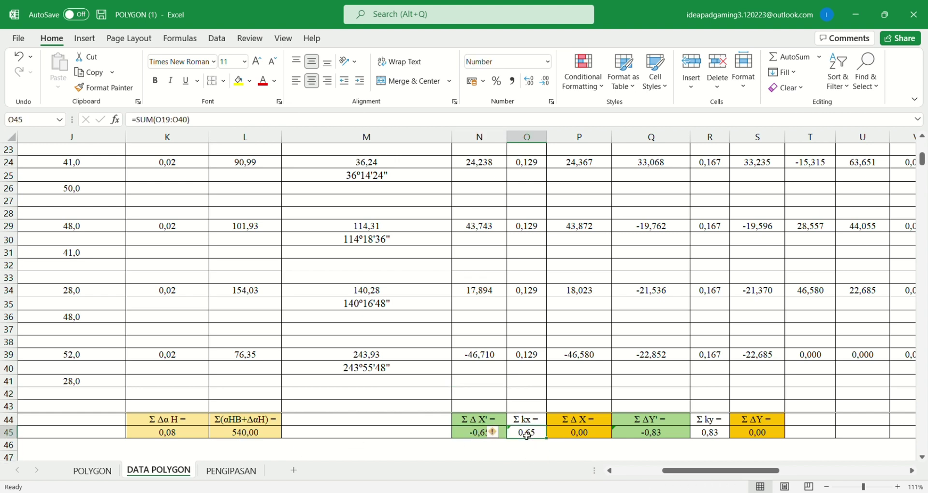
click(472, 437)
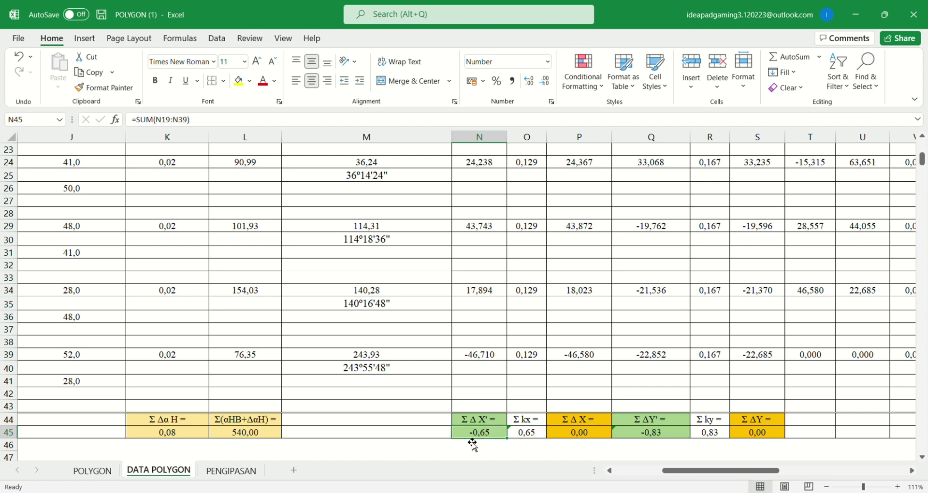
click(656, 437)
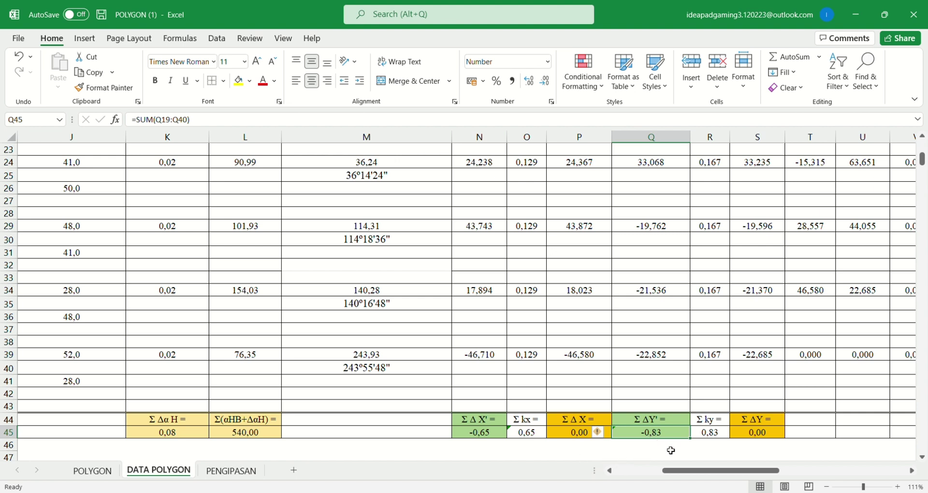
click(646, 450)
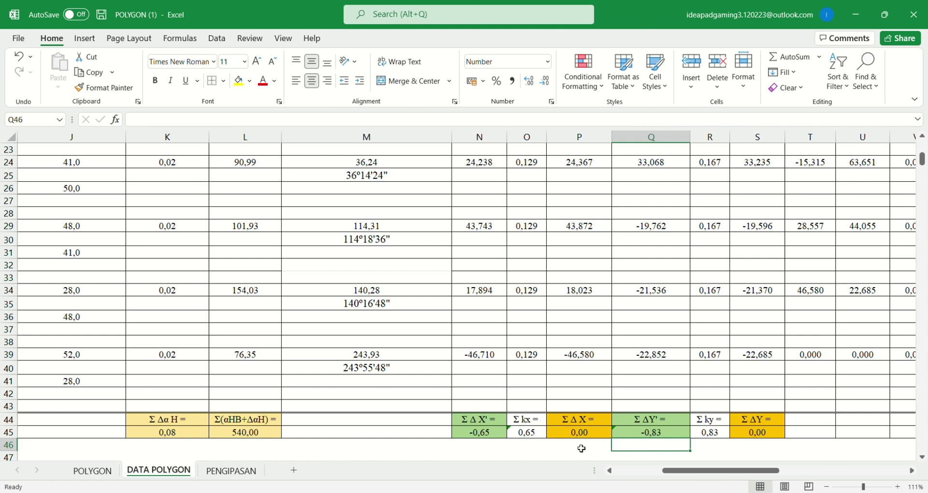
Trace the ΔX' formula in N19 back to the azimuth in M19 and the horizontal distance in J19
scroll(566, 348, up, 4)
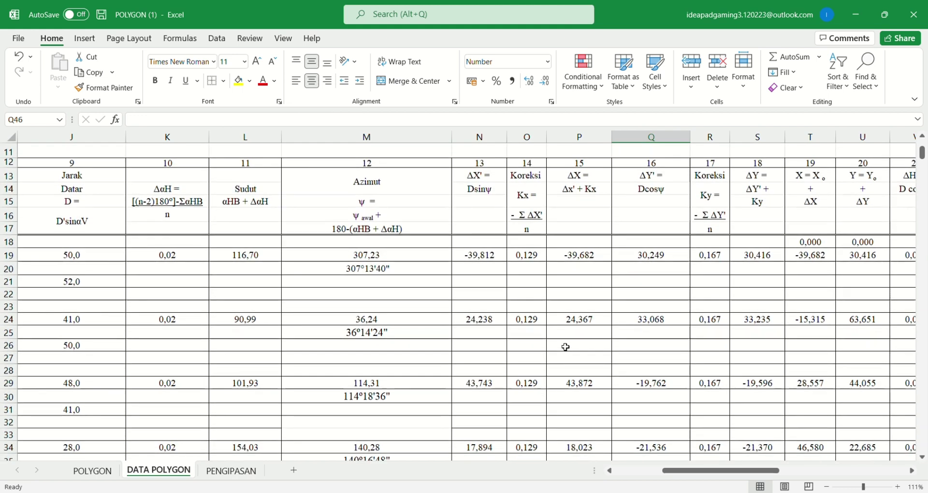
click(498, 260)
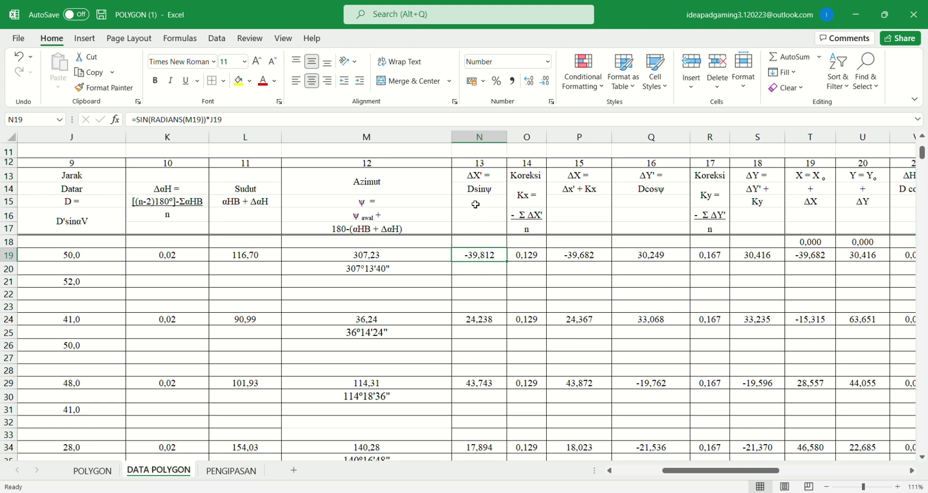
click(401, 124)
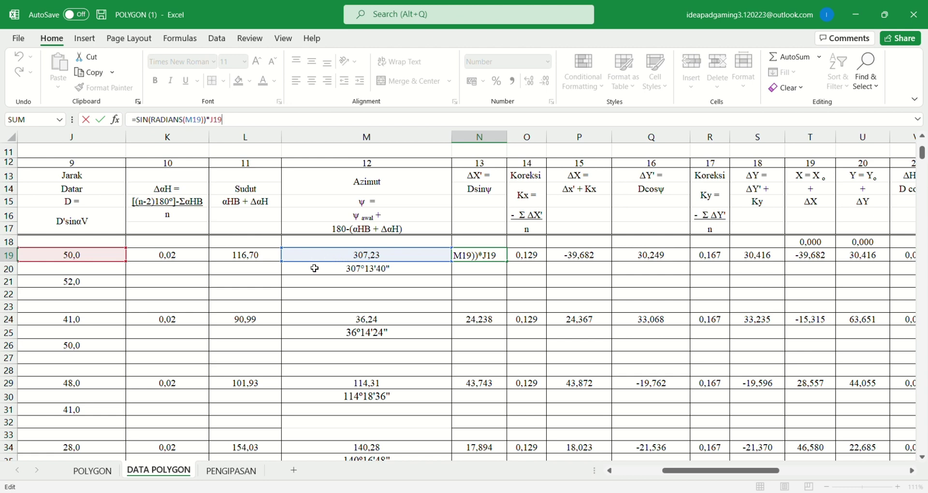
scroll(303, 315, left, 5)
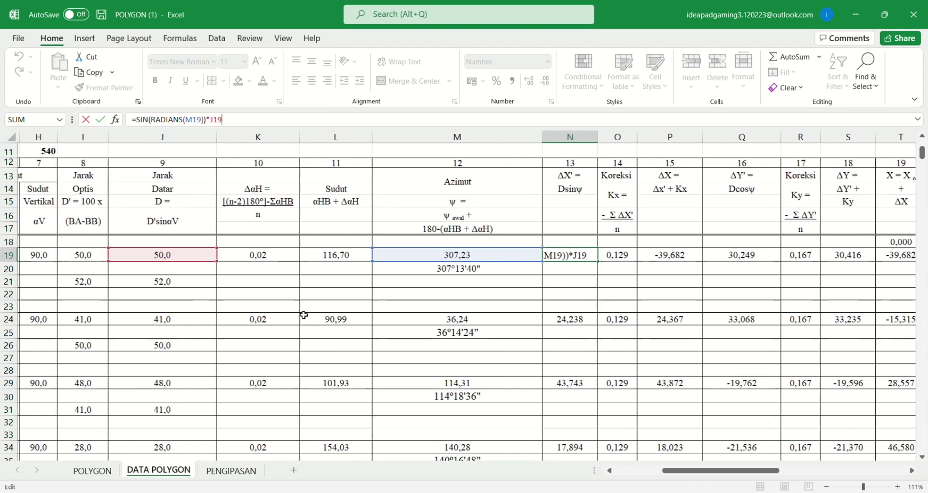
scroll(357, 324, right, 5)
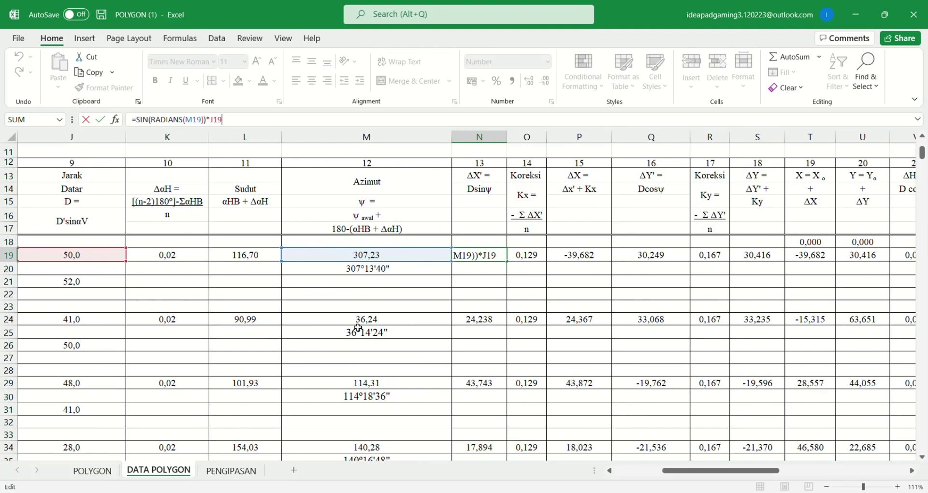
key(Return)
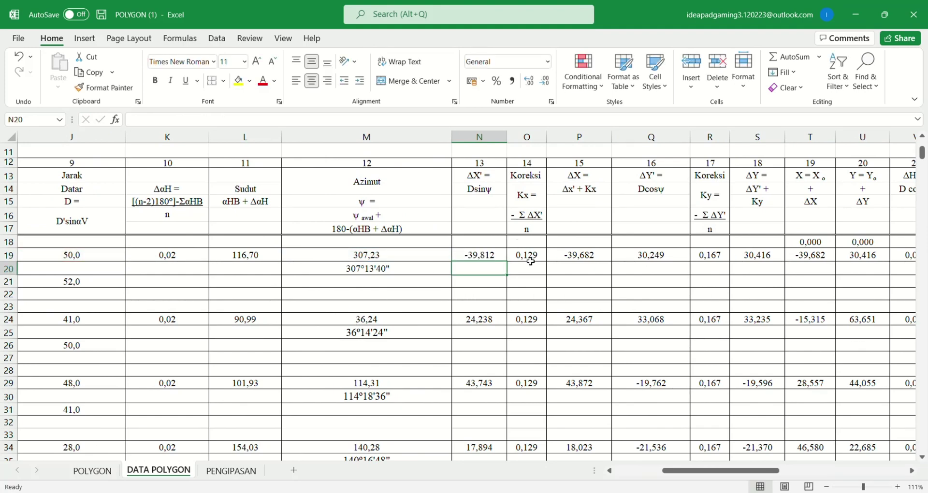
Read station C's ΔX' formula in N24 and follow the ΔX' column down to its total
click(485, 320)
scroll(483, 315, down, 3)
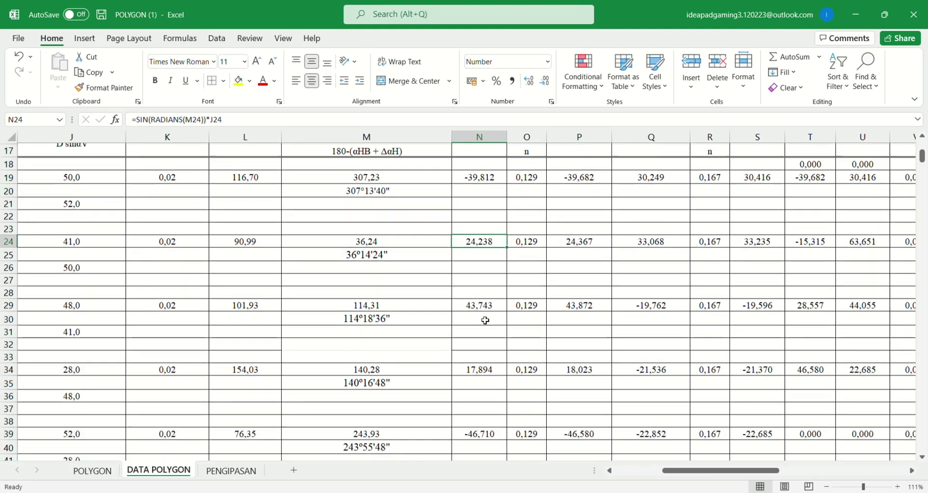
scroll(486, 399, down, 1)
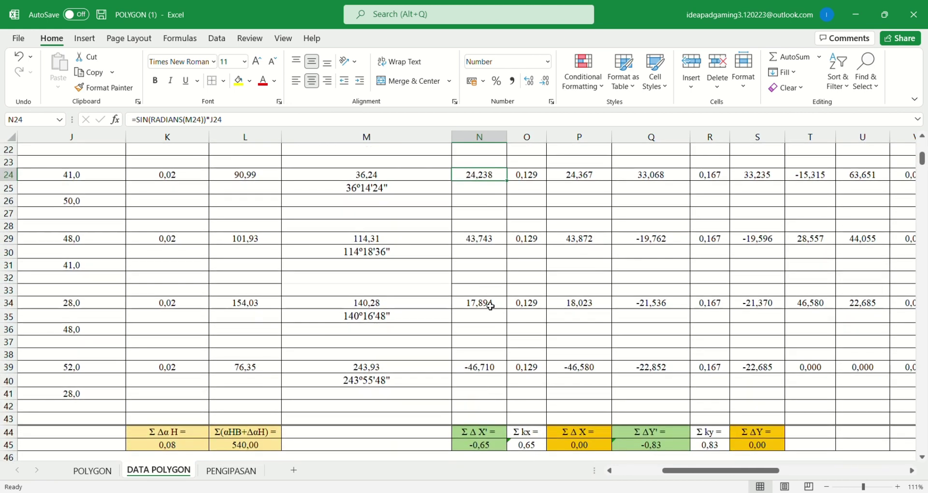
scroll(483, 395, down, 1)
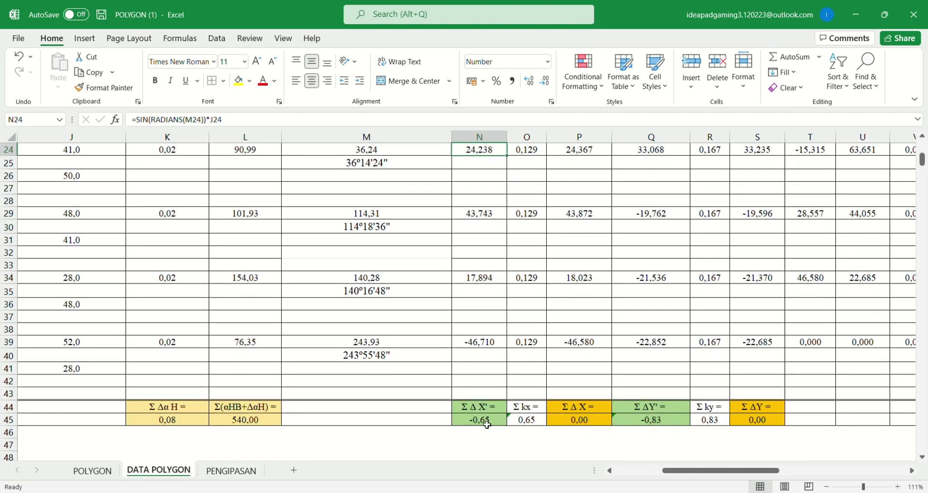
Trace the ΣΔX' total in N45 back to its summed range N19:N39, leaving the formula as it is
click(487, 421)
click(538, 127)
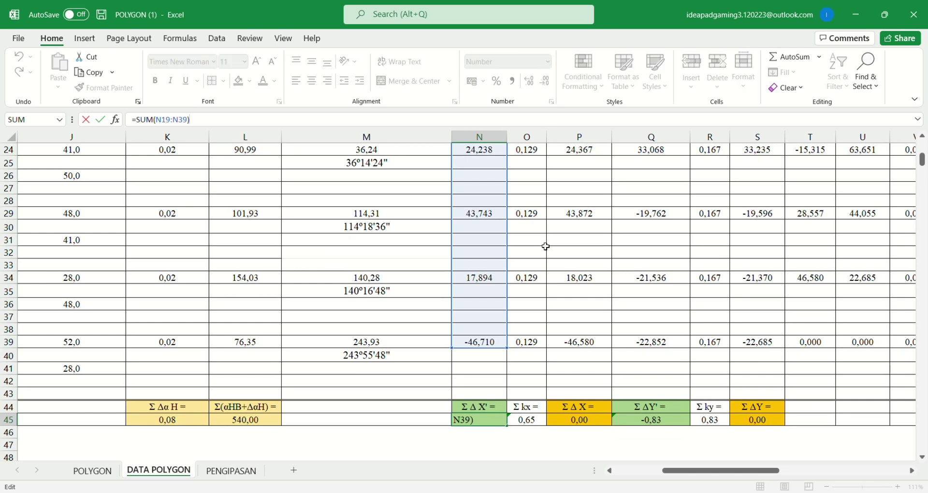
scroll(545, 250, up, 4)
key(Escape)
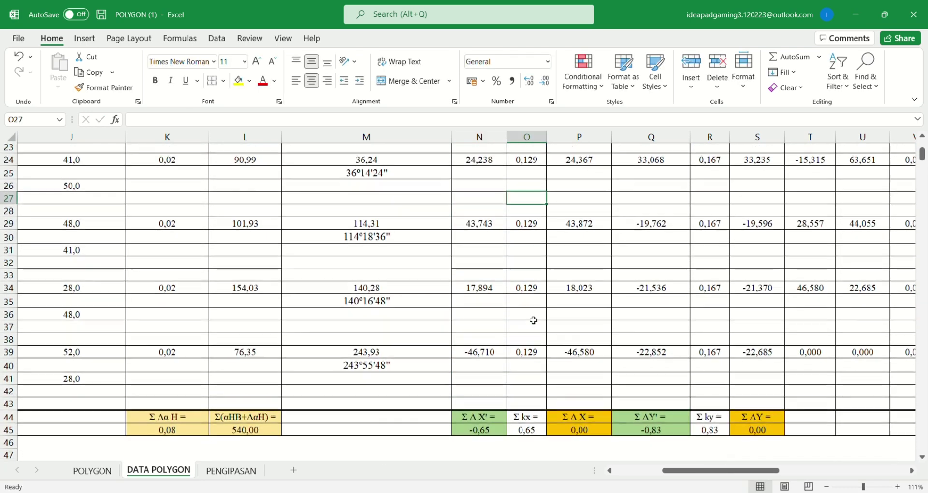
scroll(528, 357, up, 3)
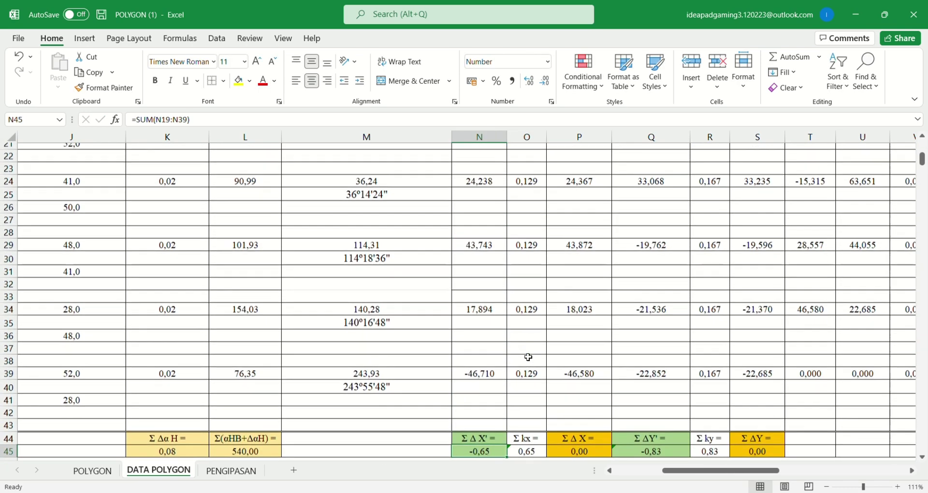
scroll(528, 357, down, 5)
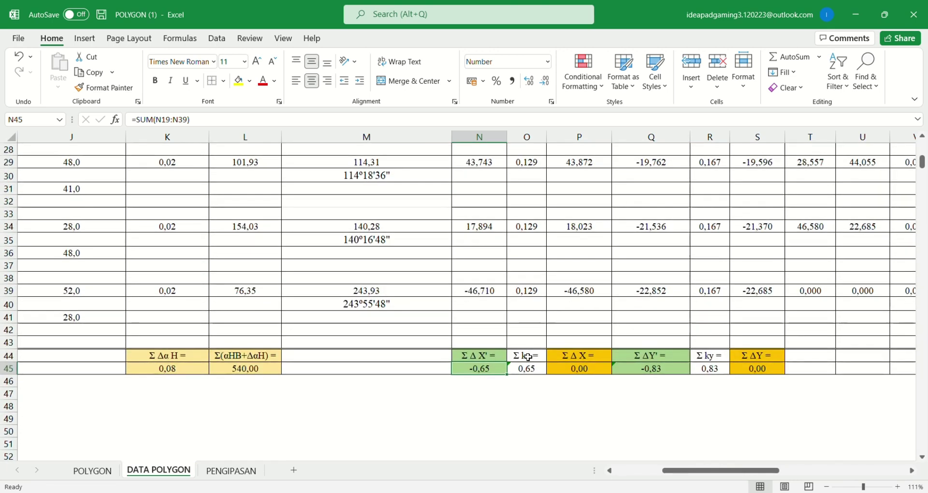
Compare the Kx correction formula in O19 with the written formula in the column heading
click(543, 306)
scroll(543, 307, up, 4)
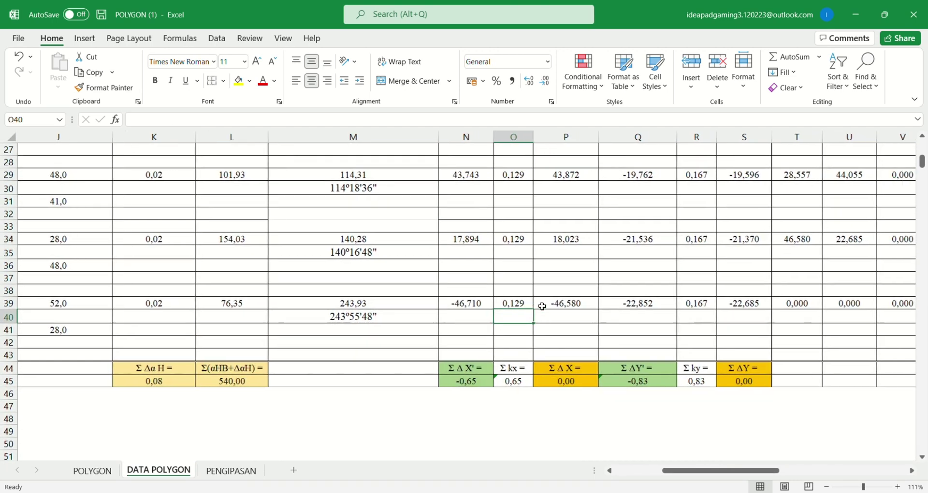
scroll(542, 307, up, 2)
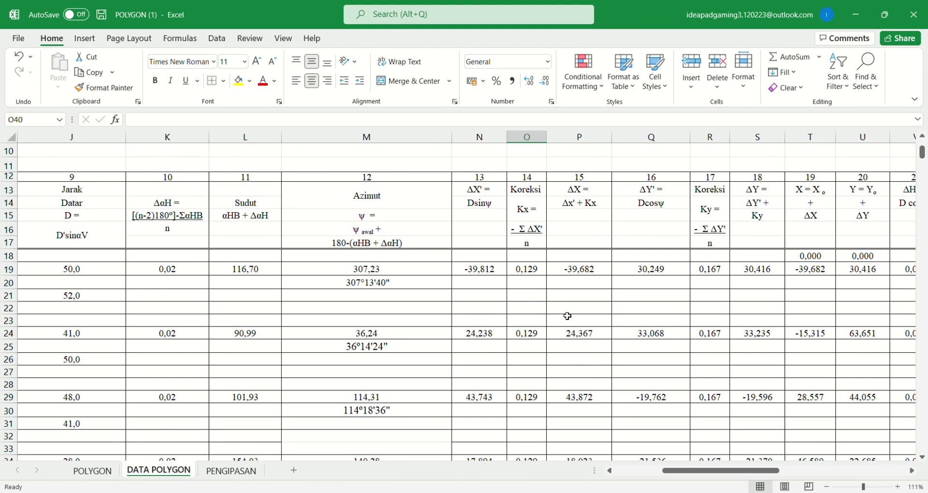
click(530, 274)
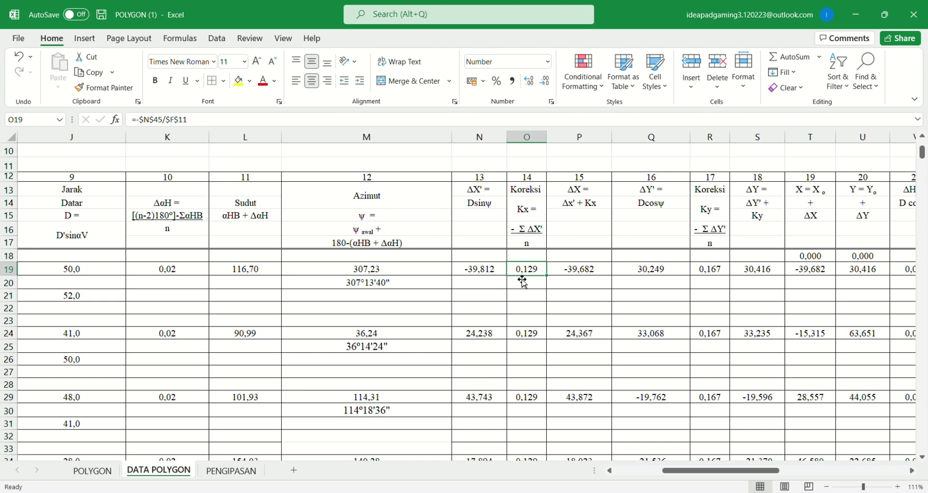
Trace the Kx correction formula in O19 back to the ΣΔX' total in N45 and the n value in F11, leaving the formula as it is
click(454, 124)
scroll(468, 284, down, 6)
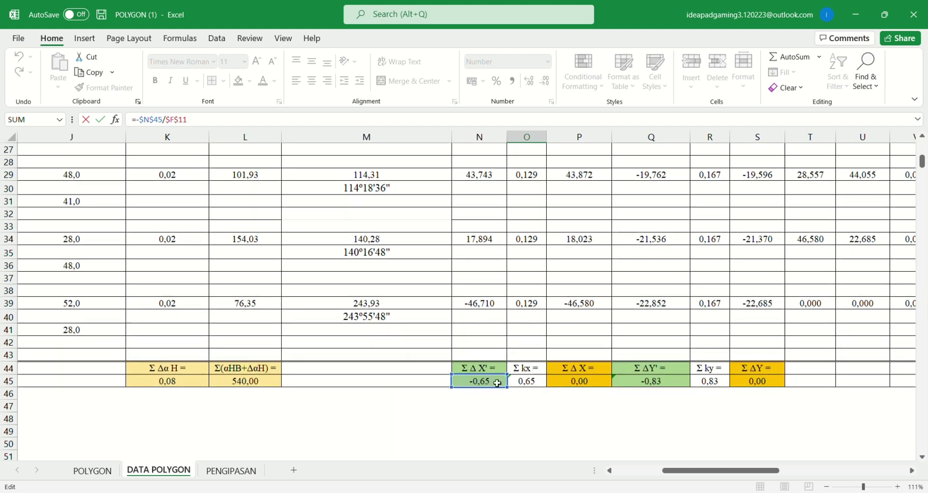
scroll(498, 268, up, 1)
scroll(498, 268, up, 3)
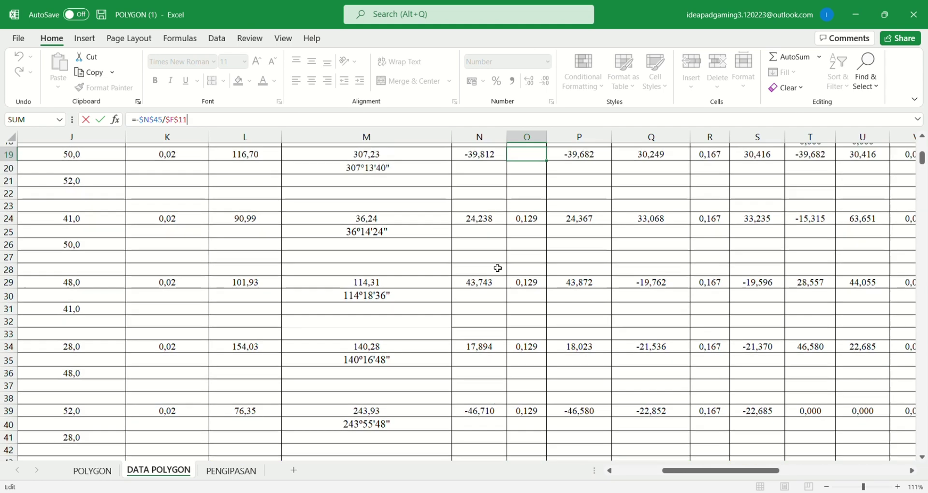
scroll(498, 268, left, 2)
scroll(498, 268, down, 4)
scroll(498, 268, left, 3)
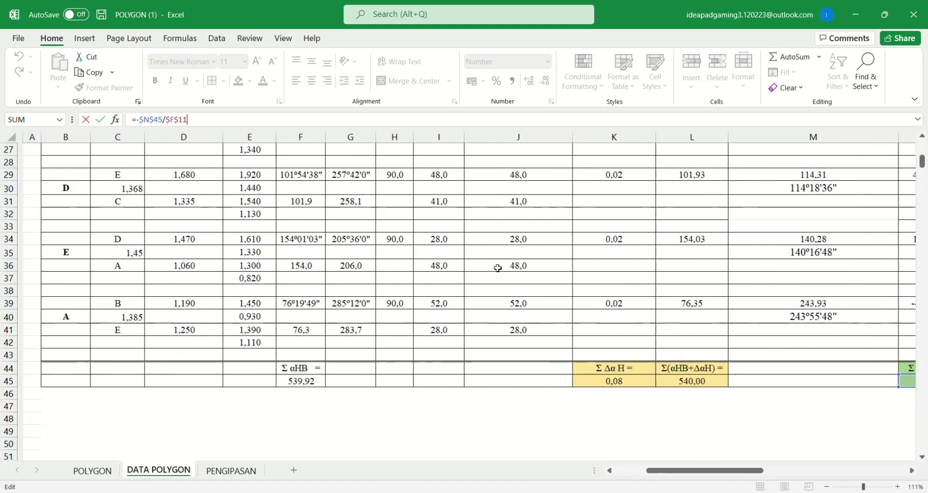
scroll(498, 268, up, 5)
scroll(498, 268, up, 1)
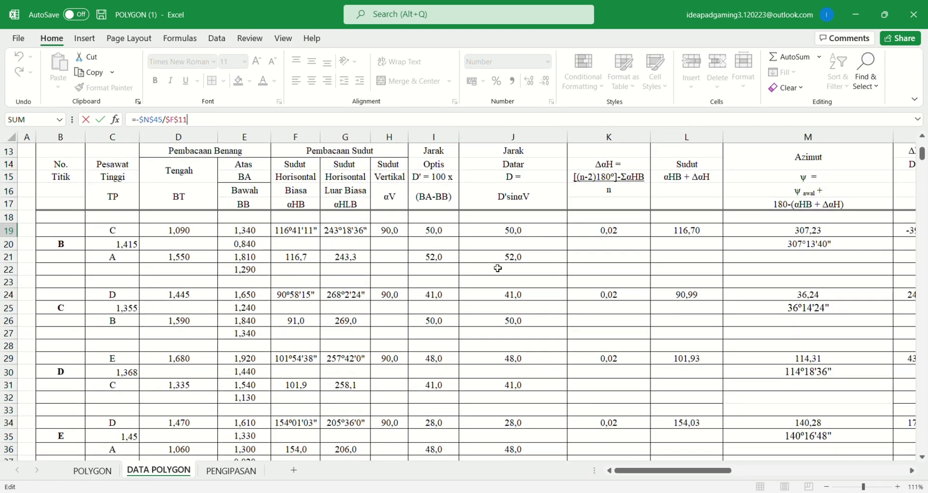
scroll(498, 268, right, 1)
scroll(498, 268, up, 2)
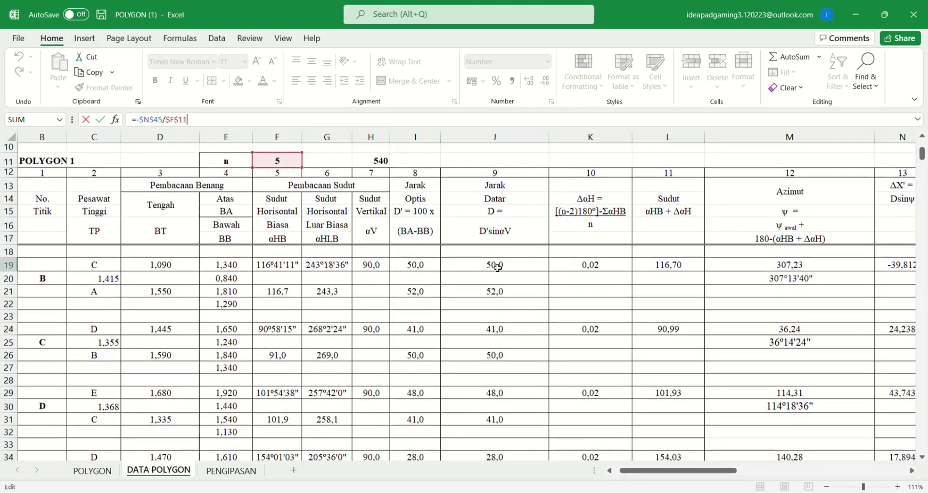
scroll(355, 256, right, 4)
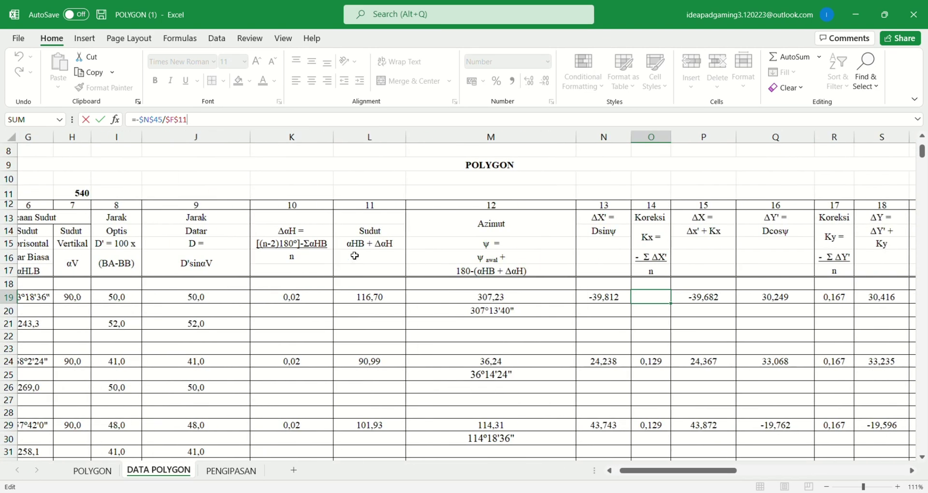
scroll(355, 256, right, 1)
key(Return)
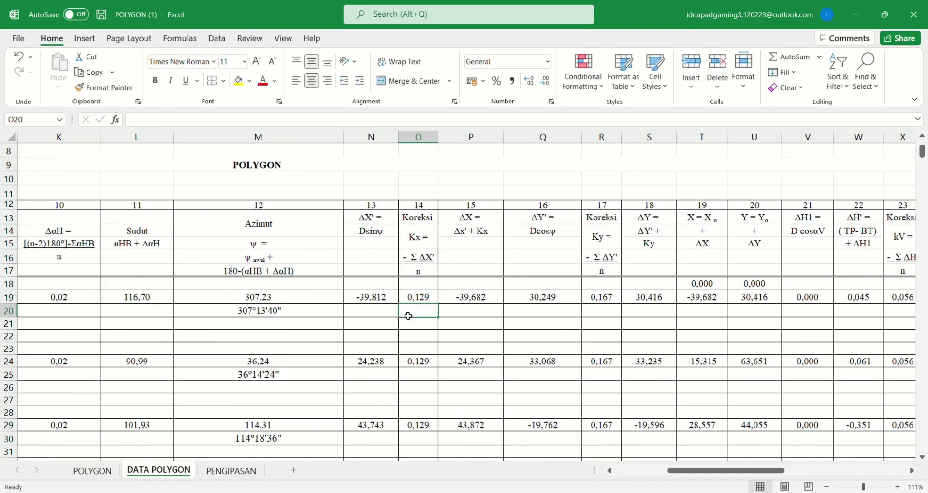
Read the Kx correction formulas in O24 and O29
scroll(409, 316, down, 3)
click(425, 244)
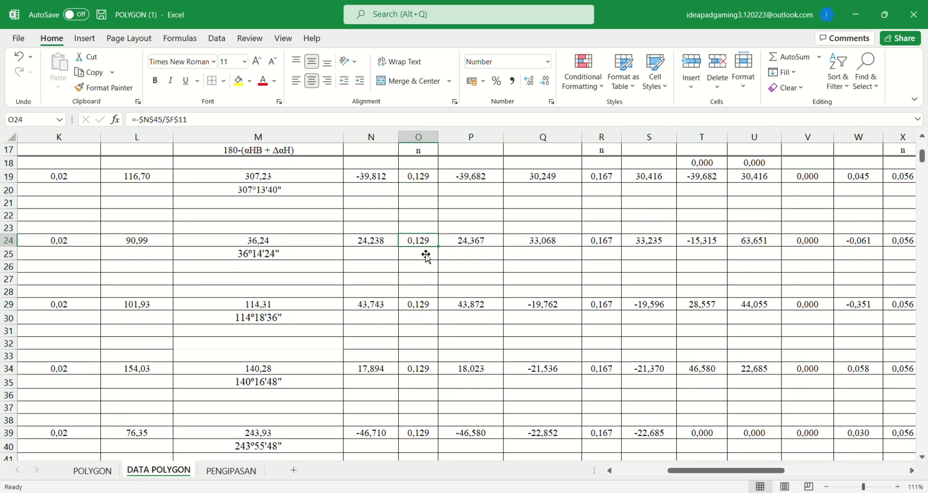
click(428, 306)
scroll(433, 357, down, 2)
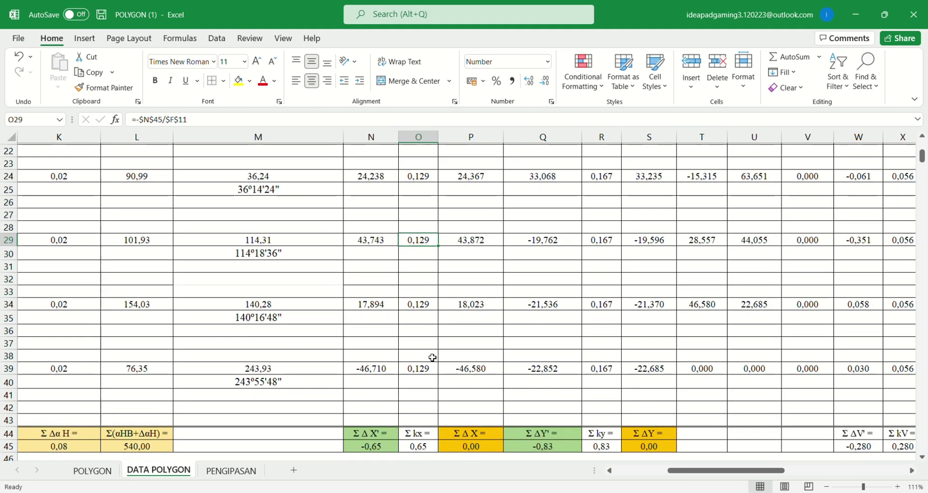
Trace the Σkx total in O45 back to its summed range O19:O40, leaving the formula as it is
click(423, 448)
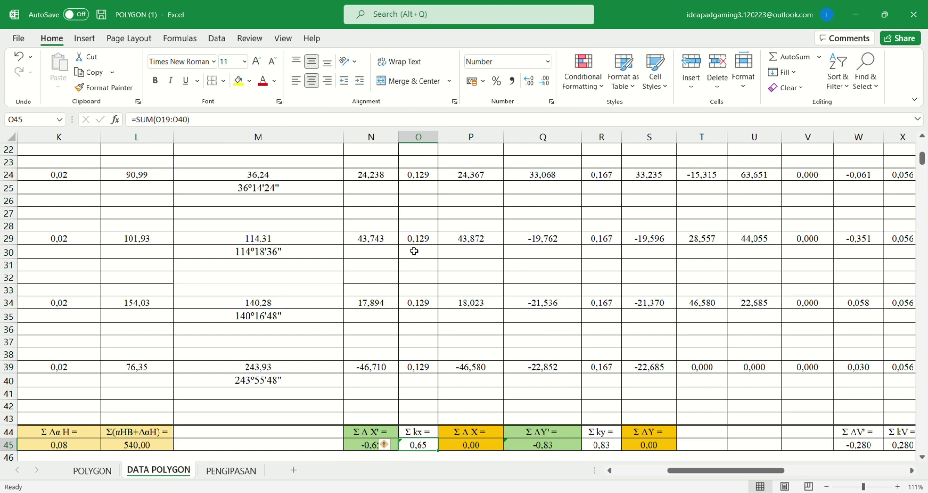
key(F2)
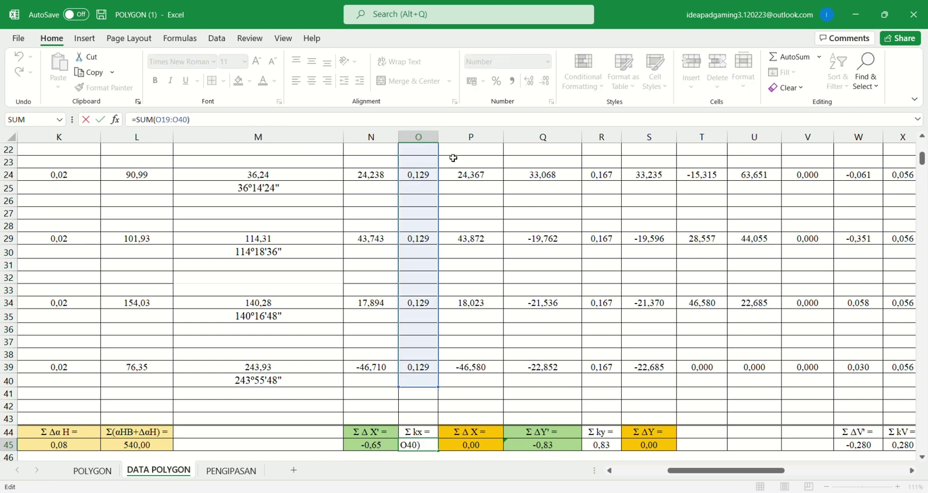
key(Return)
scroll(492, 317, up, 4)
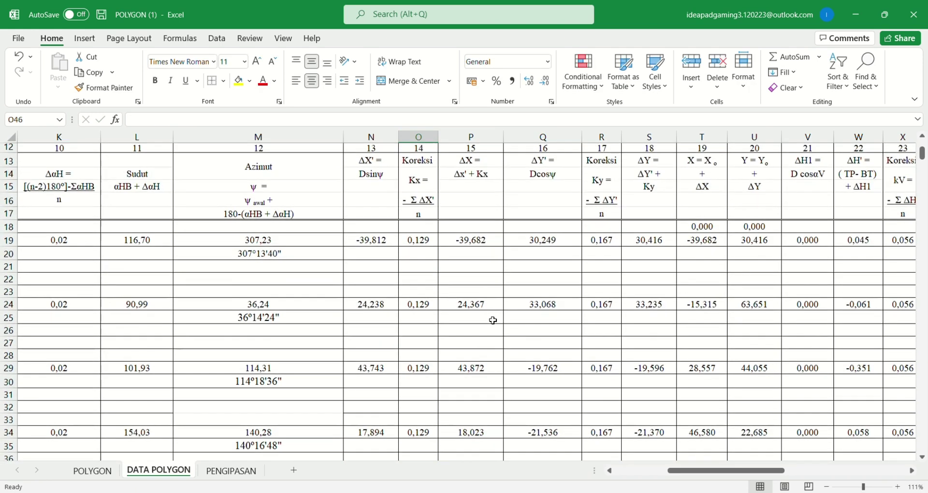
scroll(482, 293, down, 4)
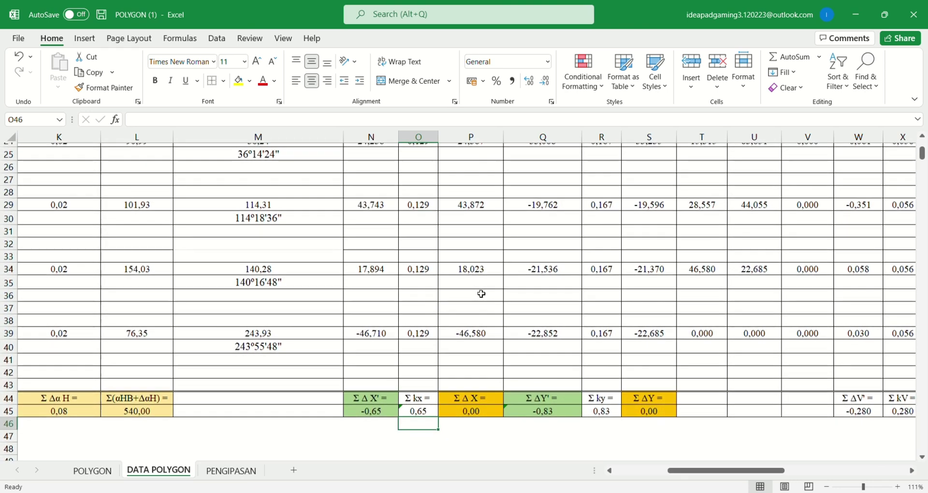
Trace the corrected ΔX formula in P19 back to the ΔX' in N19 and the Kx correction in O19
scroll(482, 293, up, 6)
scroll(481, 293, right, 2)
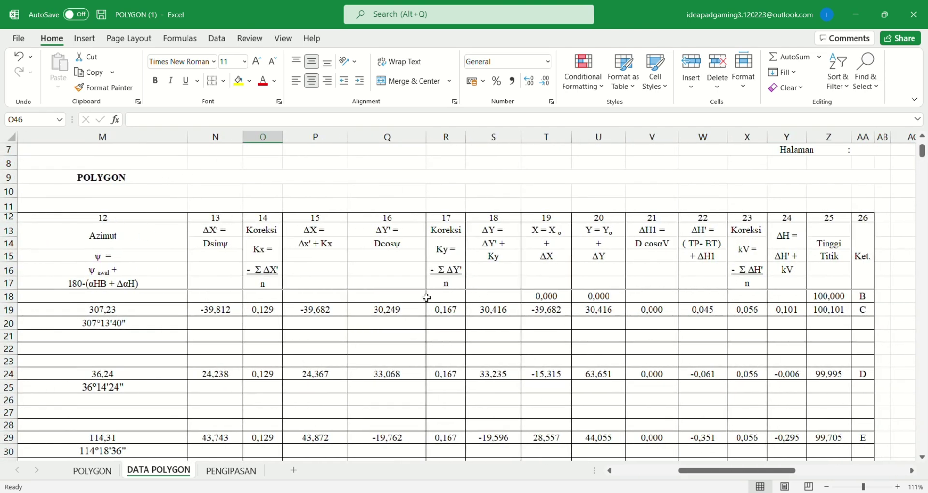
click(339, 312)
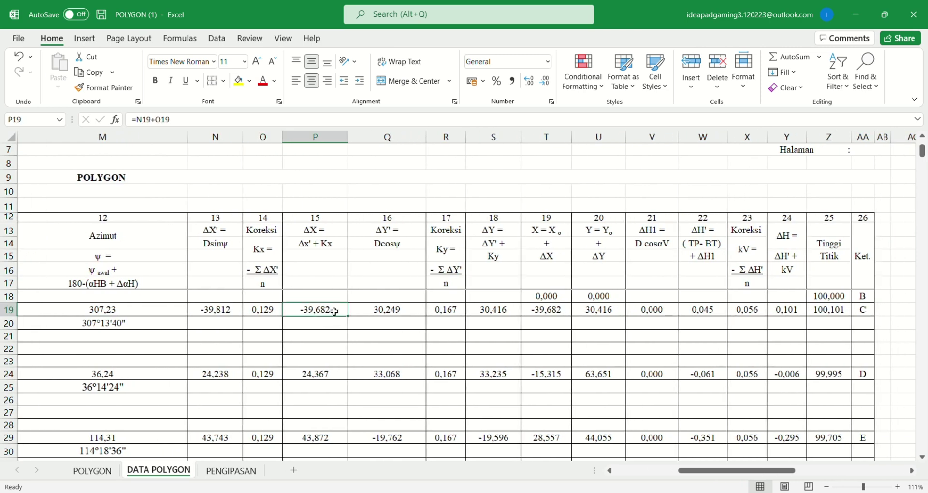
scroll(379, 344, left, 1)
key(F2)
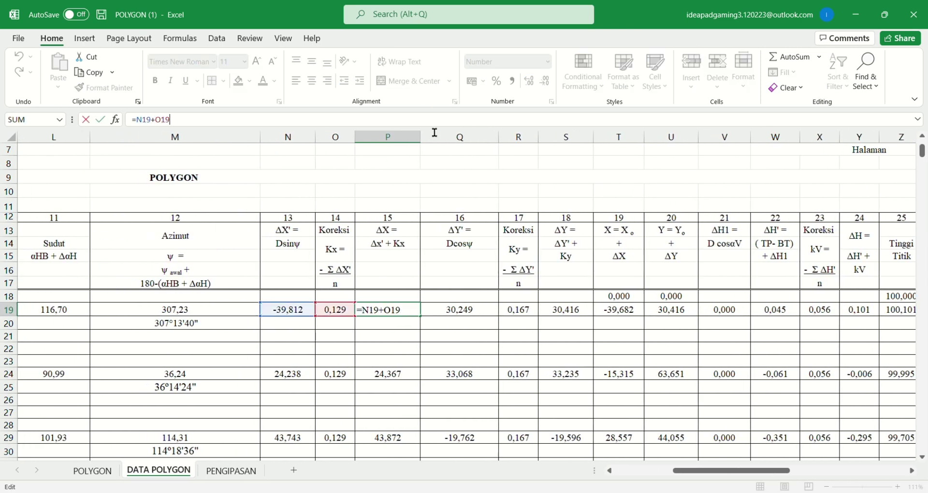
scroll(431, 298, down, 1)
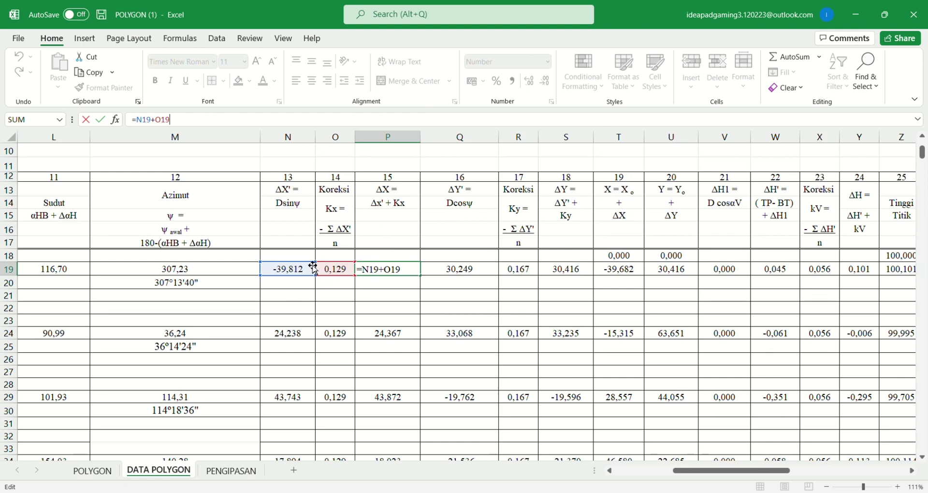
click(402, 291)
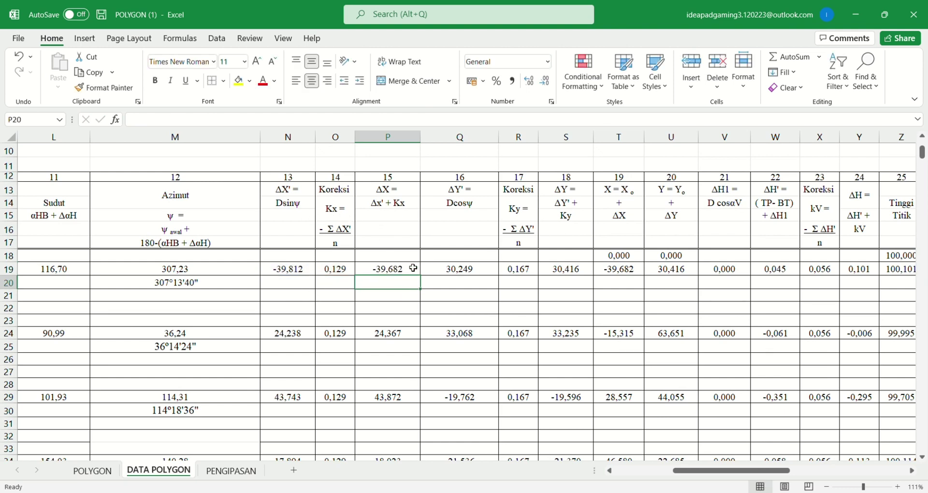
Read the corrected ΔX formula in P24 and follow the ΔX column down to its total
click(410, 272)
click(398, 339)
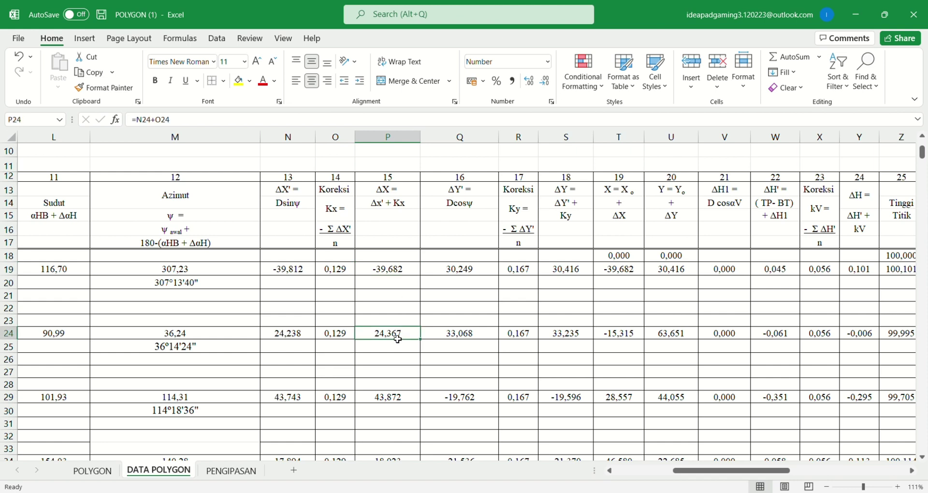
scroll(398, 339, down, 3)
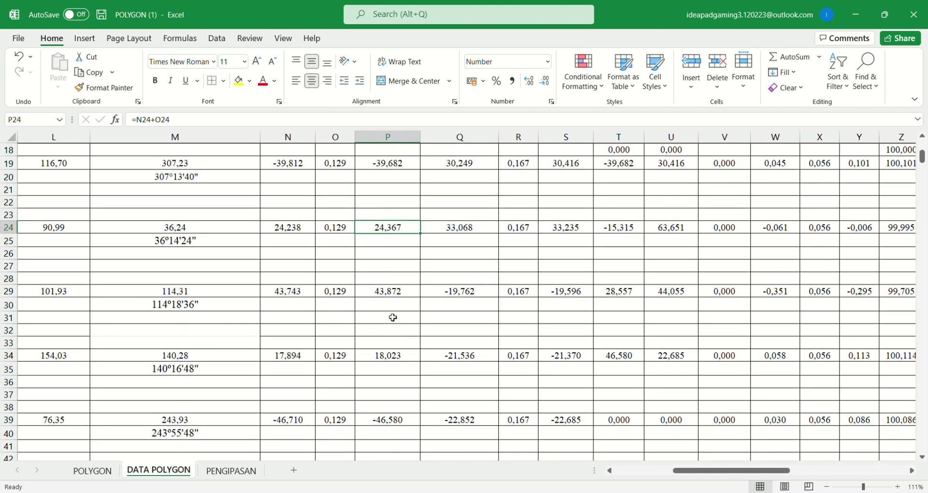
ctrl+scroll(392, 317, down, 3)
scroll(392, 318, down, 1)
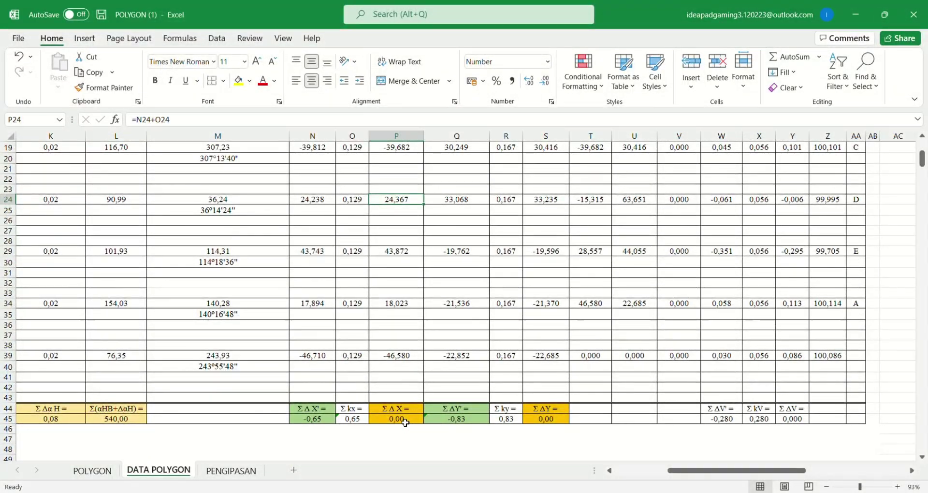
Trace the ΣΔX total in P45 back to its summed range P19:P39, leaving the formula as it is
click(405, 422)
key(F2)
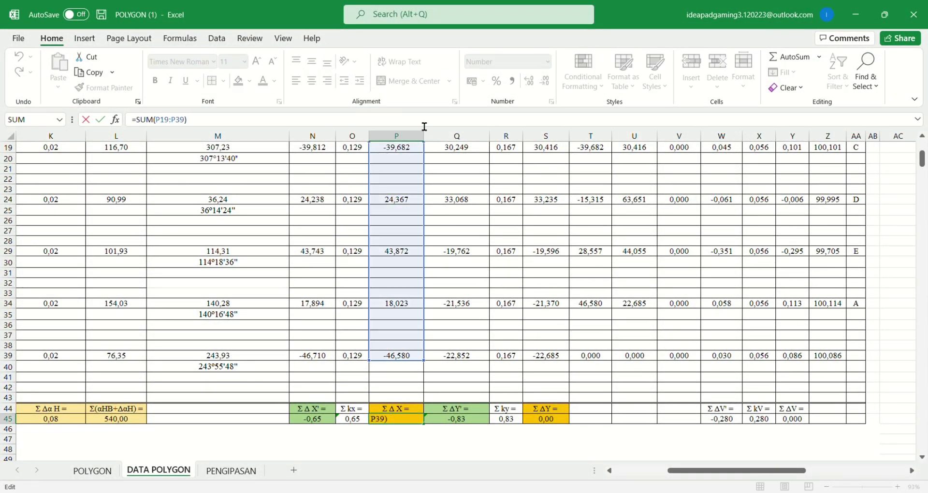
key(Return)
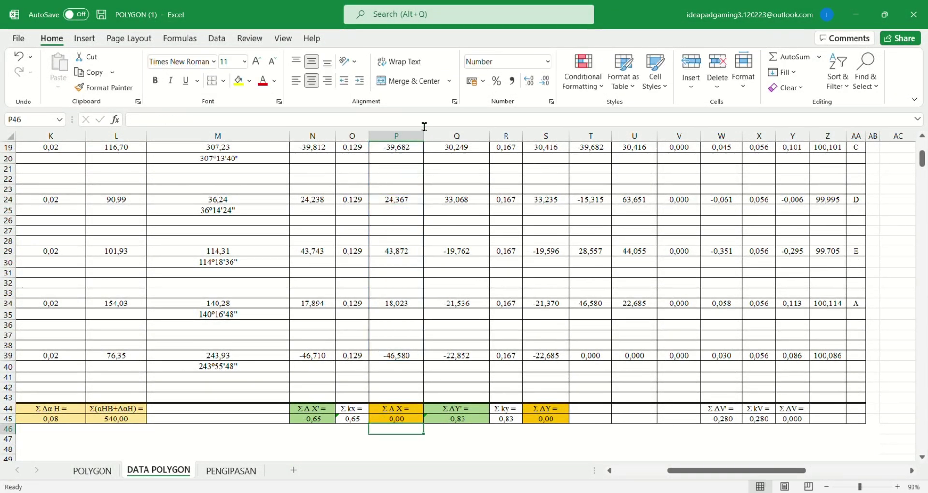
click(406, 422)
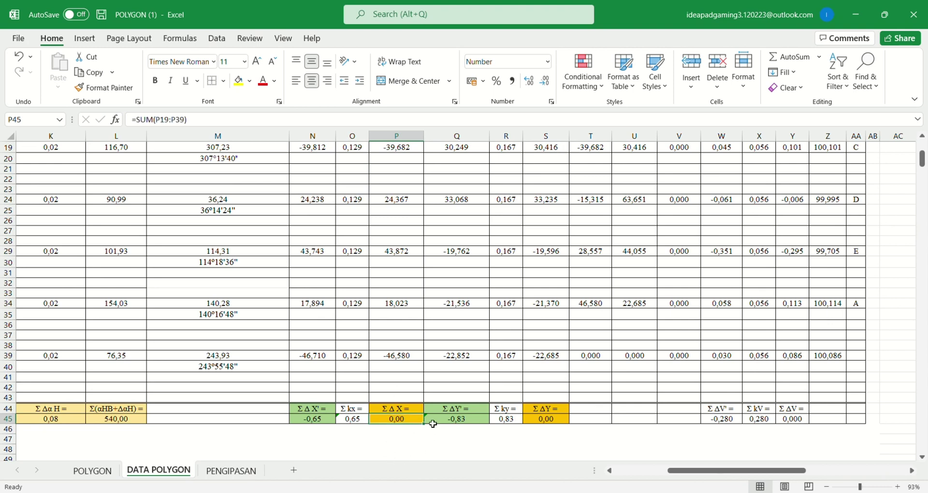
click(409, 388)
click(409, 421)
Trace the ΔY' formula in Q19 back to the azimuth in M19 and the horizontal distance in J19
scroll(468, 237, up, 3)
ctrl+scroll(469, 237, up, 3)
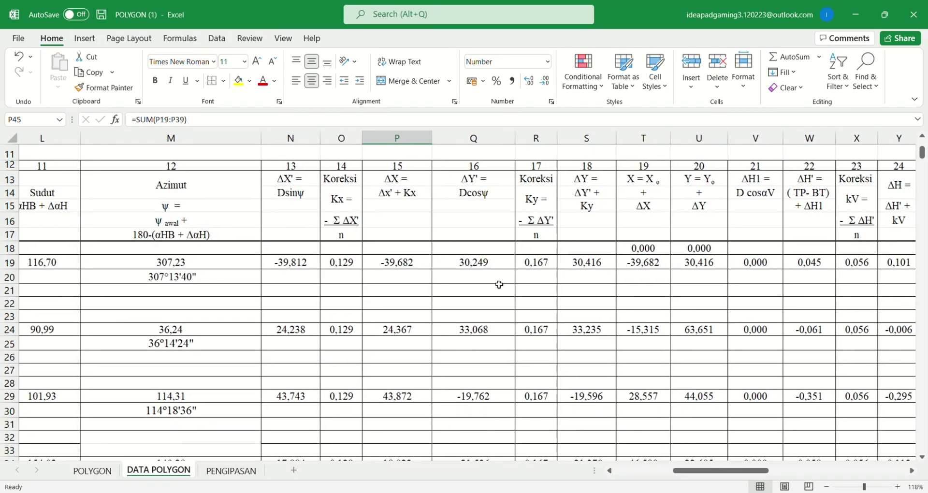
click(502, 264)
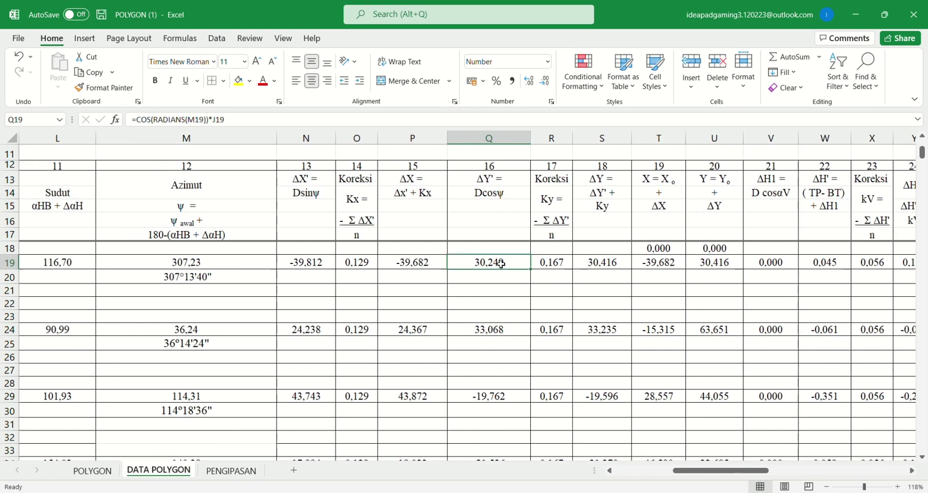
scroll(501, 264, right, 2)
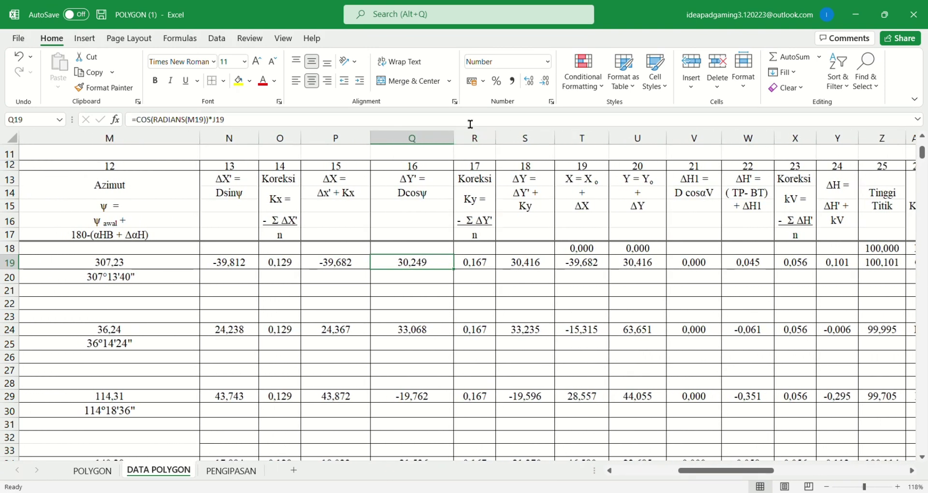
click(470, 124)
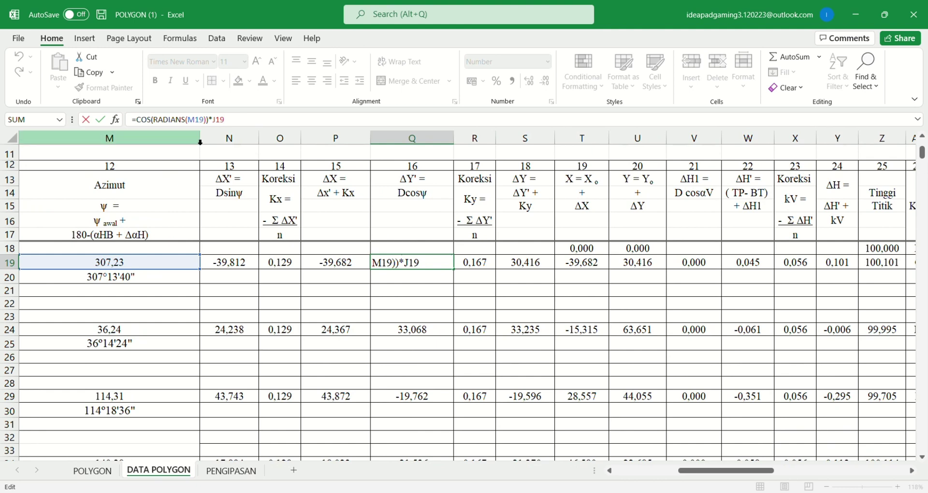
scroll(241, 290, left, 2)
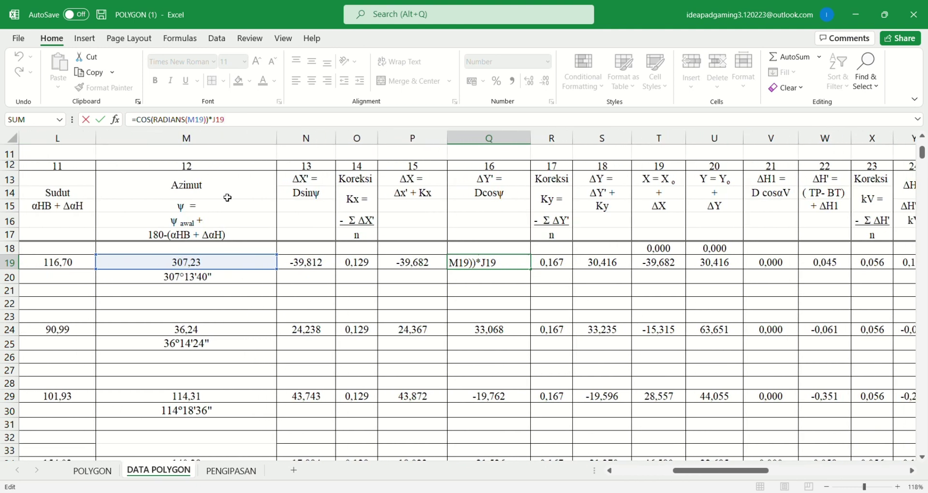
scroll(227, 197, up, 1)
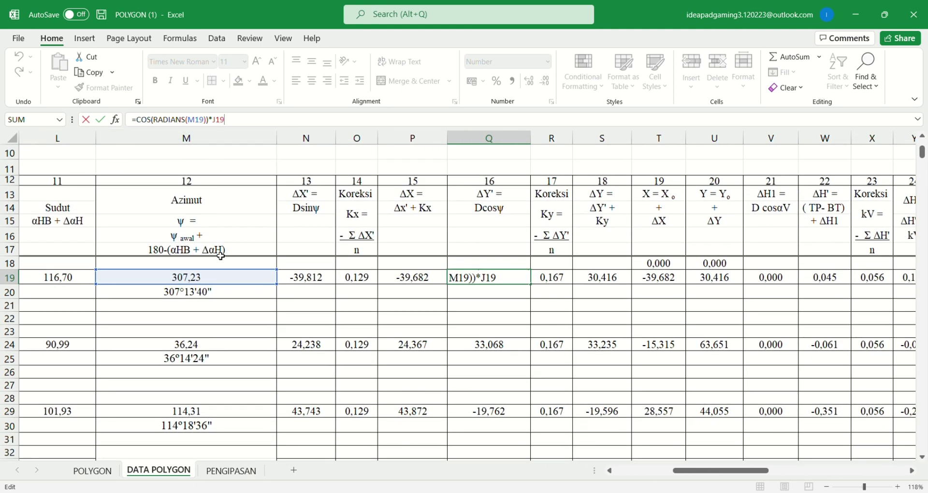
scroll(201, 294, left, 3)
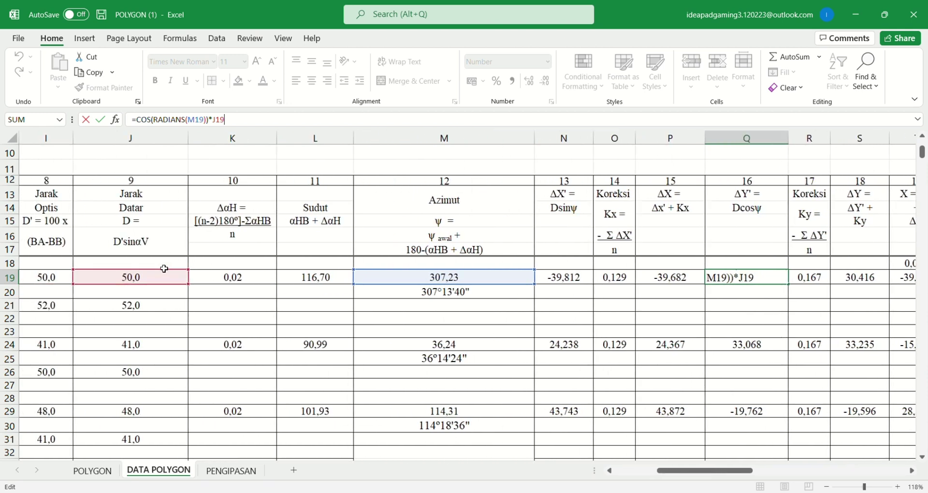
scroll(164, 269, right, 2)
key(Return)
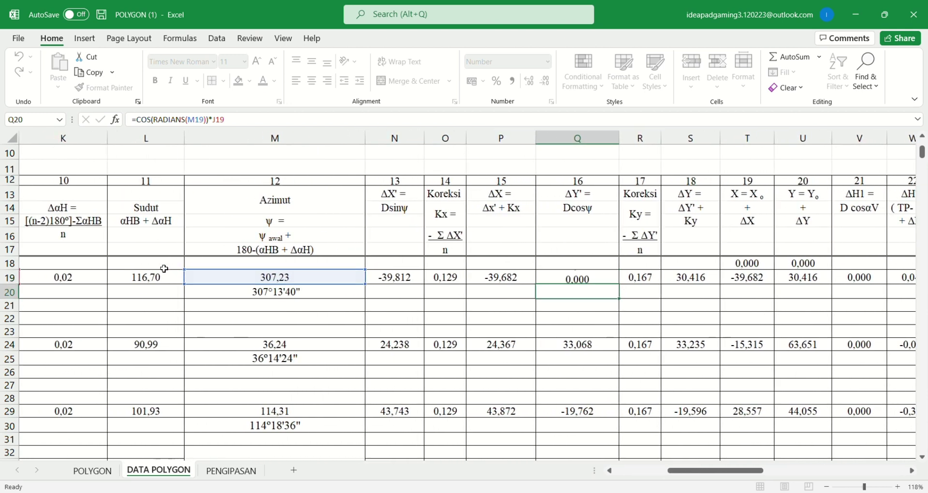
Read the ΔY' formula in Q24 and the ΣΔY' total's formula in Q45
click(602, 347)
scroll(599, 348, down, 3)
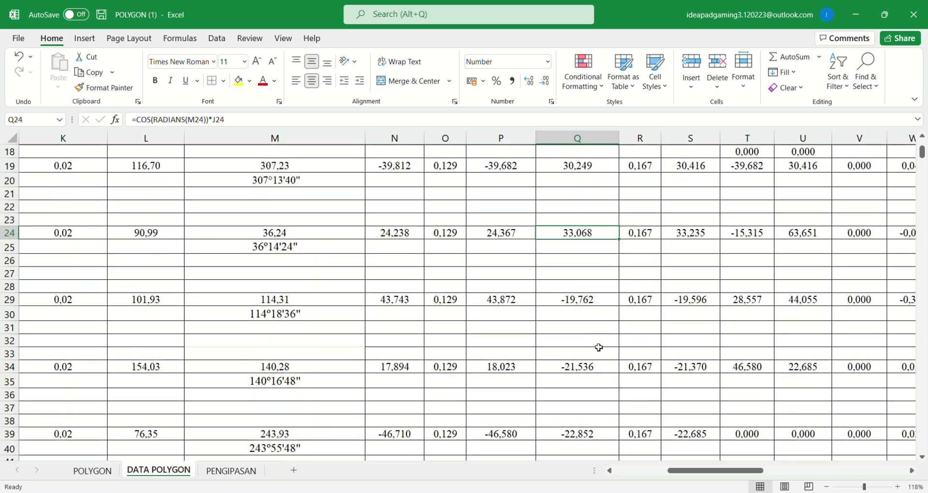
ctrl+scroll(599, 347, down, 1)
scroll(599, 347, down, 2)
ctrl+scroll(599, 347, down, 1)
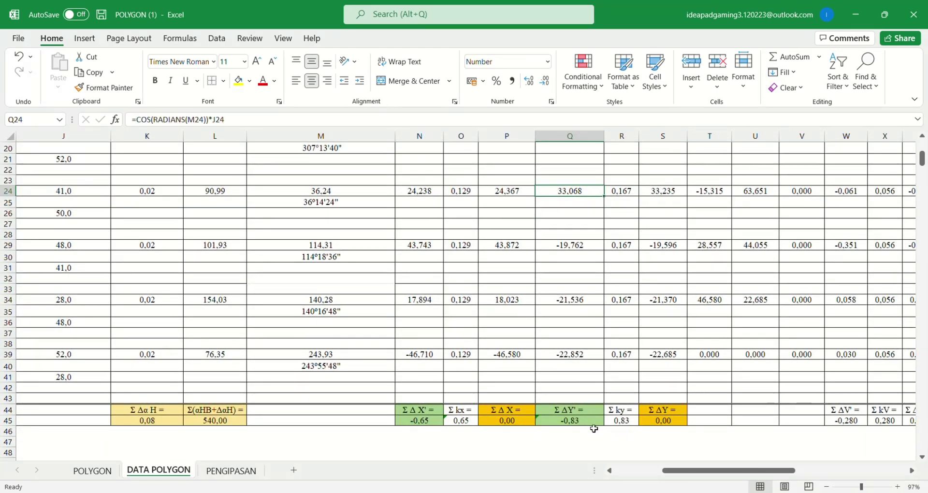
click(595, 424)
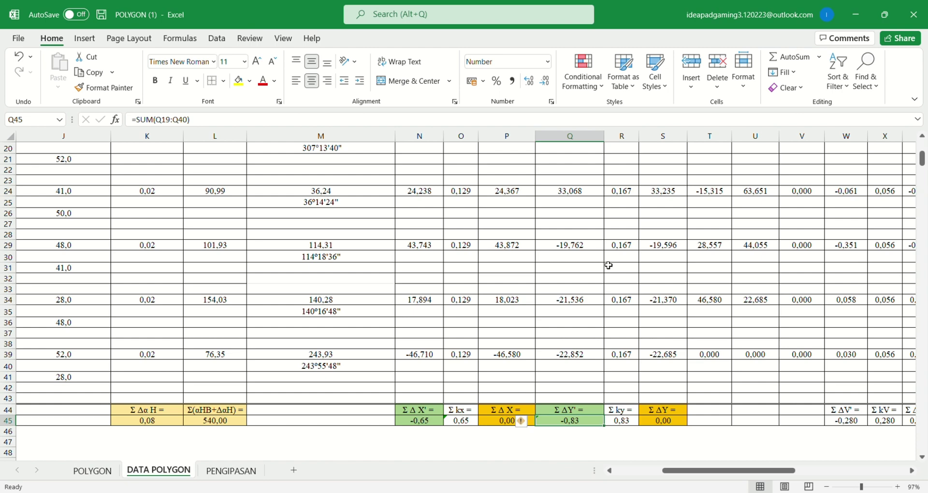
Compare the Ky correction formula in R19 with the Kx correction formula in O19
scroll(609, 266, up, 3)
scroll(605, 264, right, 3)
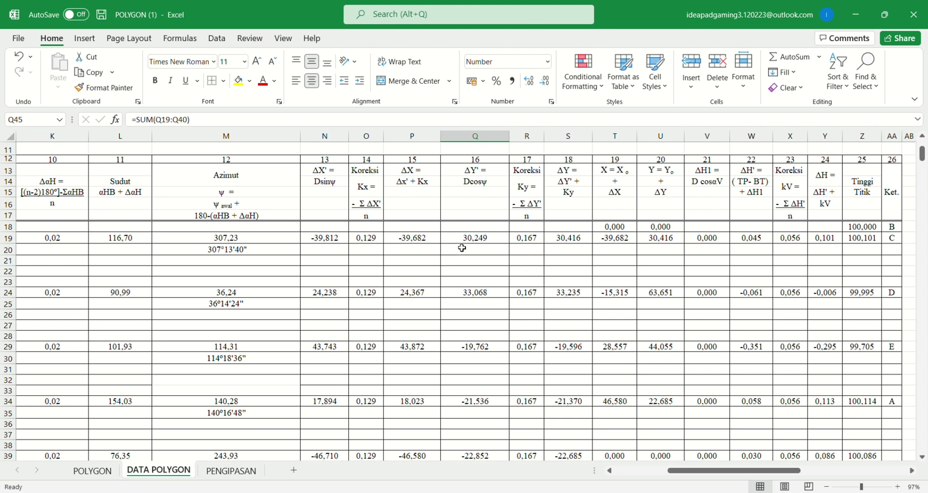
click(533, 238)
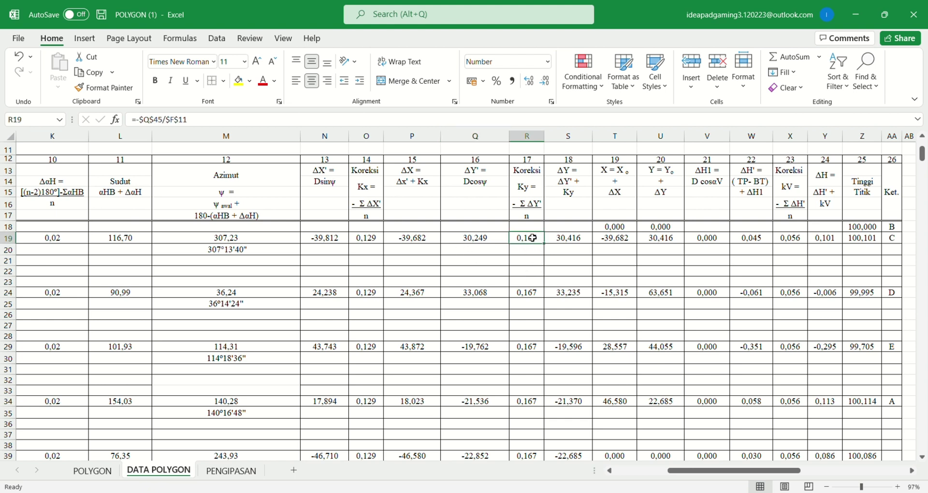
click(378, 244)
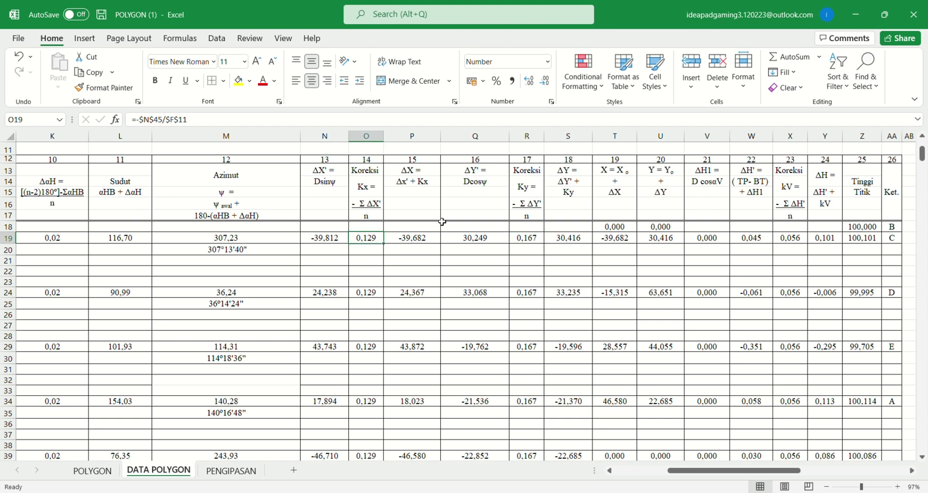
click(527, 243)
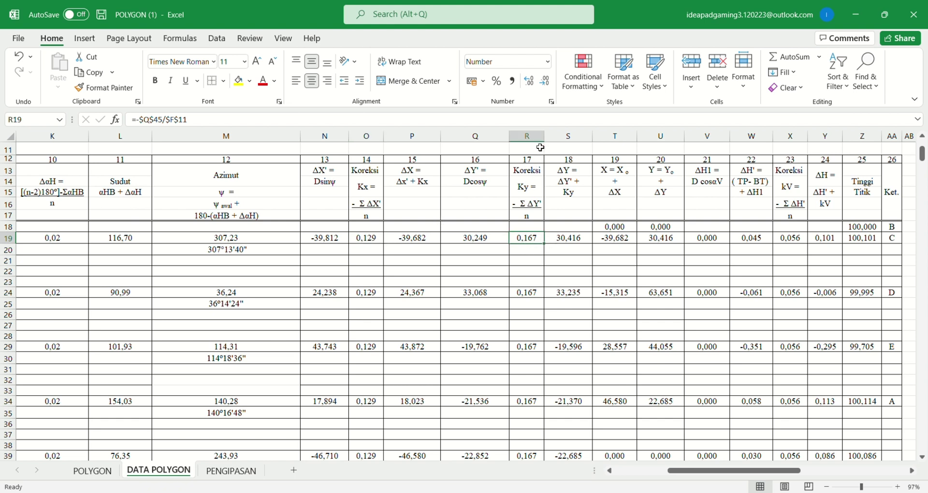
Trace the Ky formula in R19 back to the ΣΔY' total in Q45, leaving the formula as it is
key(F2)
scroll(509, 314, down, 2)
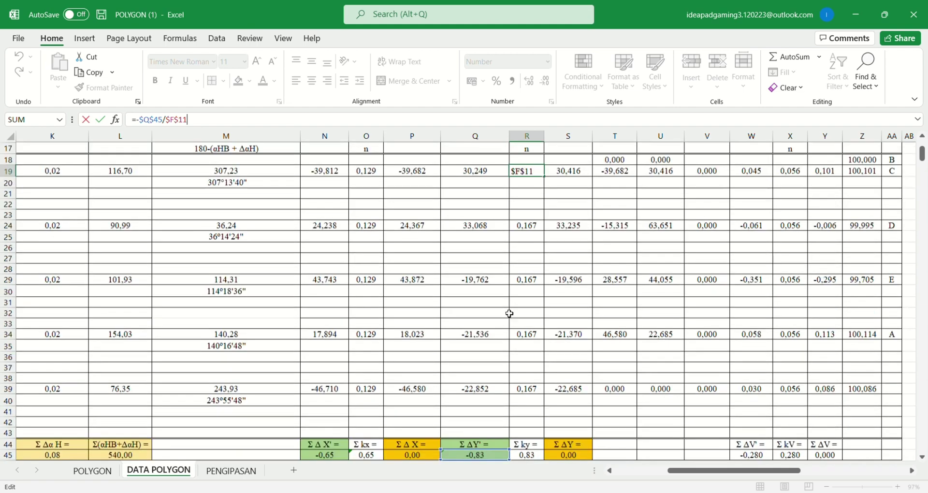
scroll(509, 314, down, 1)
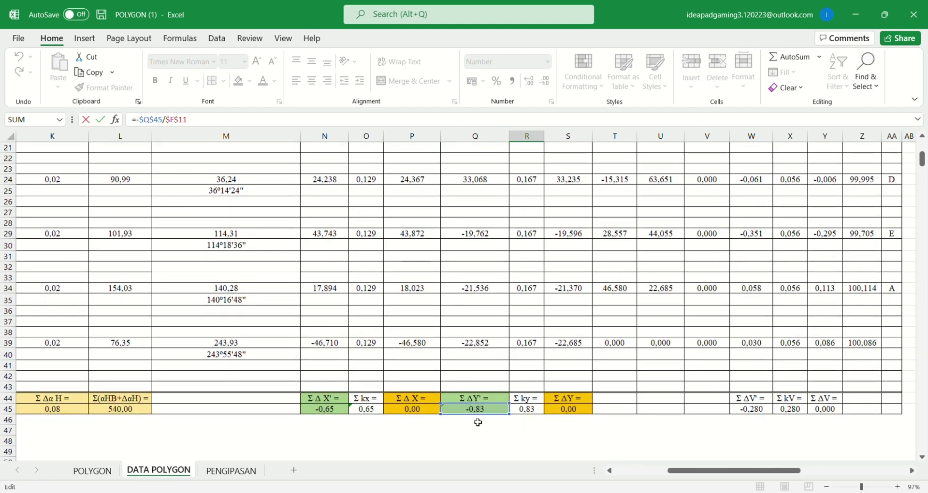
scroll(525, 299, up, 4)
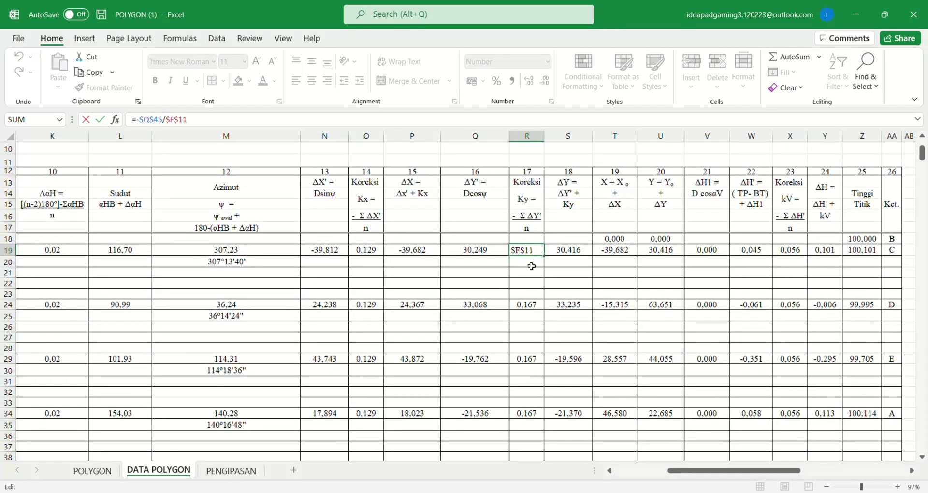
key(Escape)
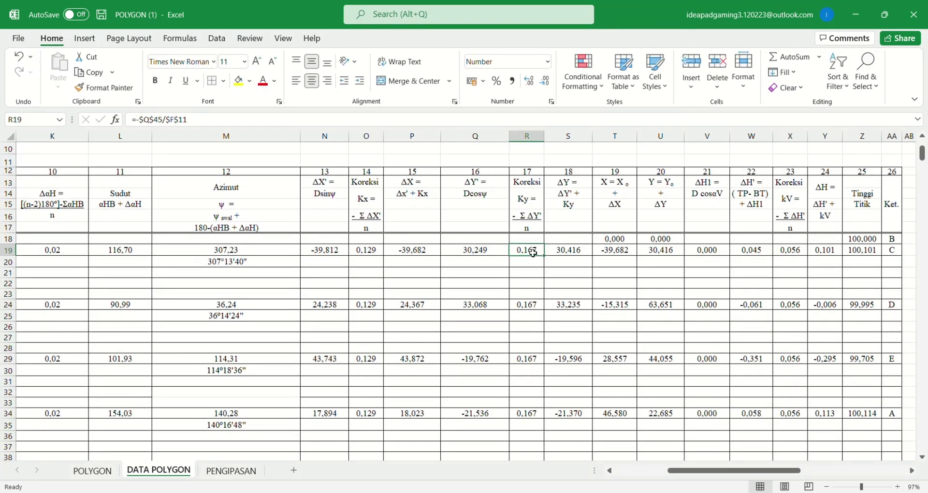
Read the Ky formula in R24, the Σky total's formula in R45 and the ΔY' formula in Q39
click(531, 305)
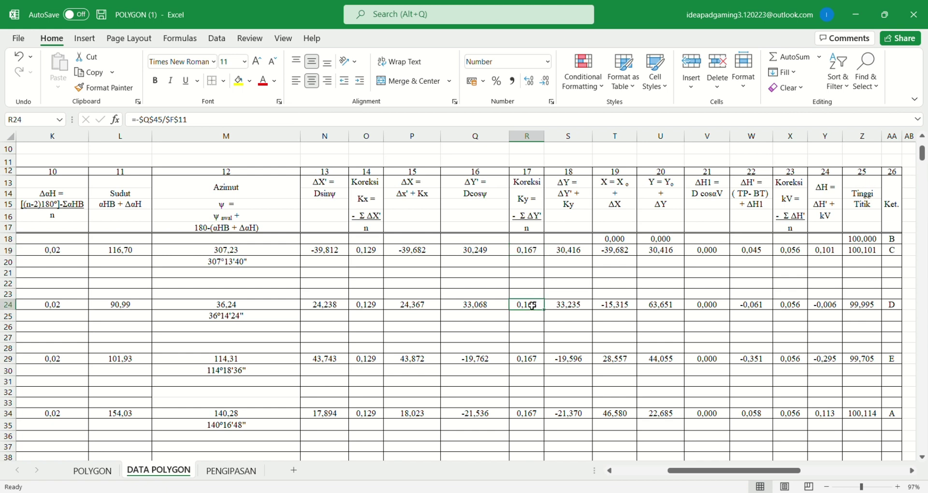
scroll(517, 374, down, 3)
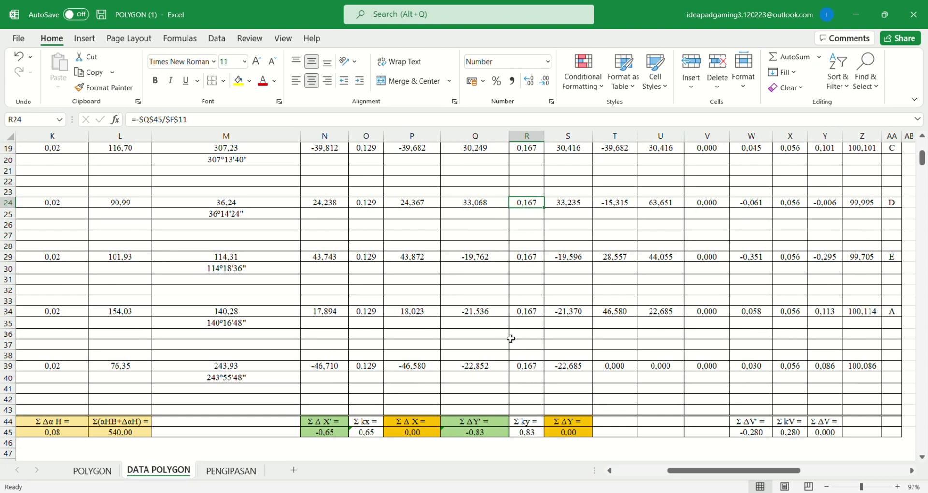
click(526, 435)
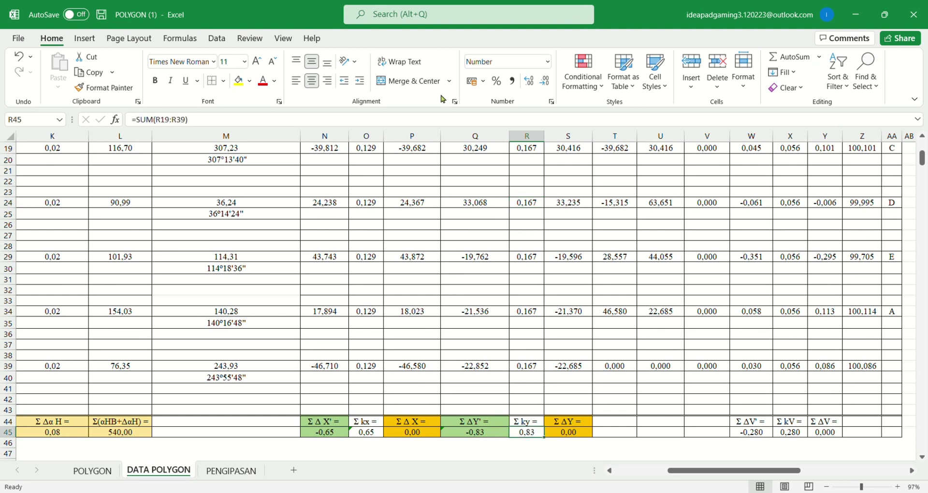
click(448, 120)
click(482, 369)
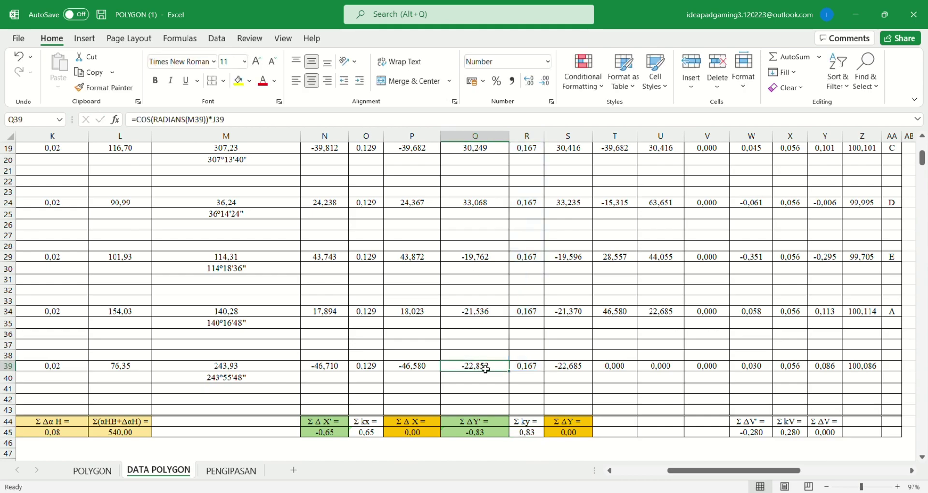
Trace the corrected ΔY formula in S19 back to ΔY' in Q19 and Ky in R19
scroll(565, 388, up, 2)
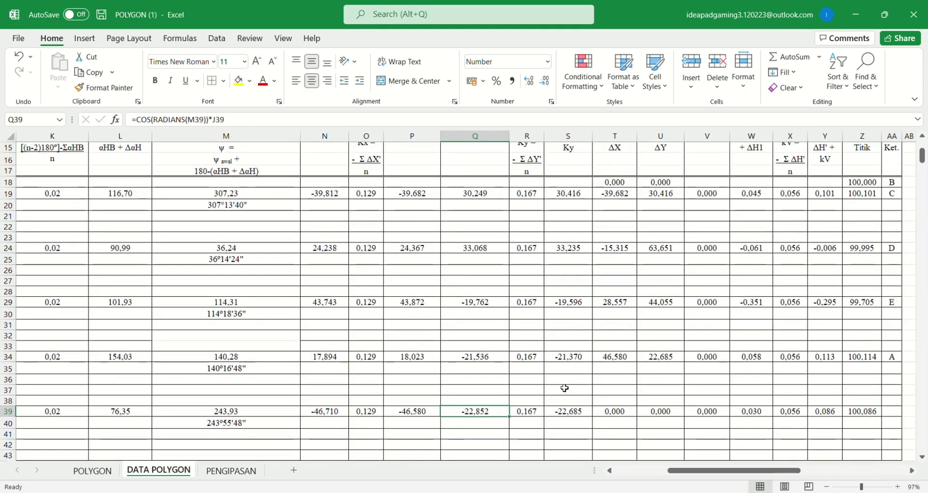
scroll(565, 388, up, 1)
scroll(564, 388, right, 1)
scroll(565, 388, down, 3)
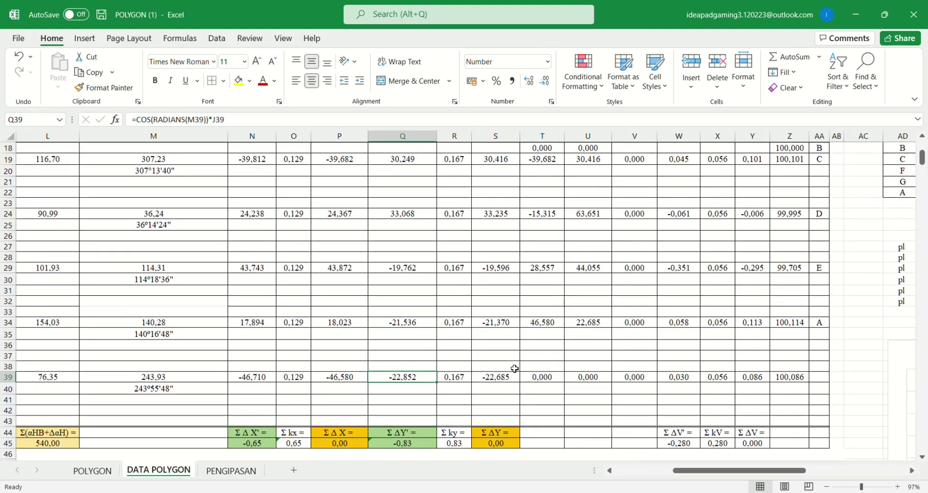
scroll(515, 368, up, 3)
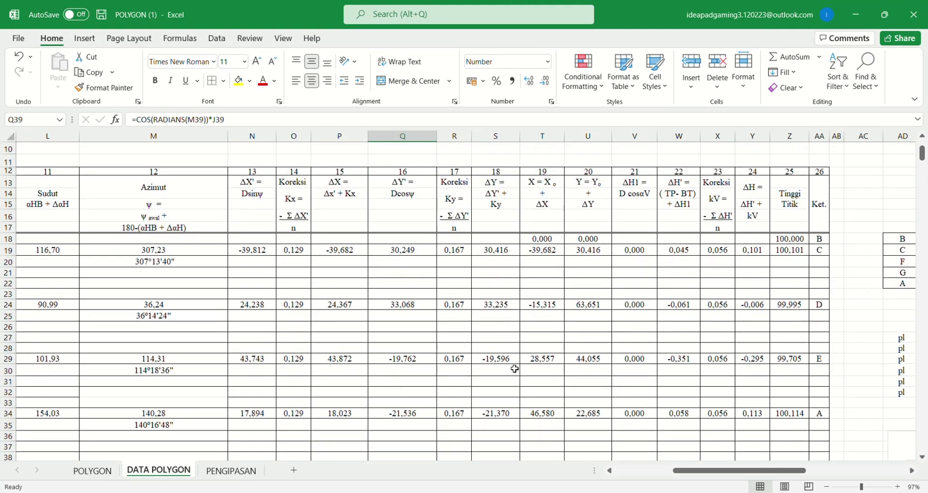
click(515, 251)
click(517, 124)
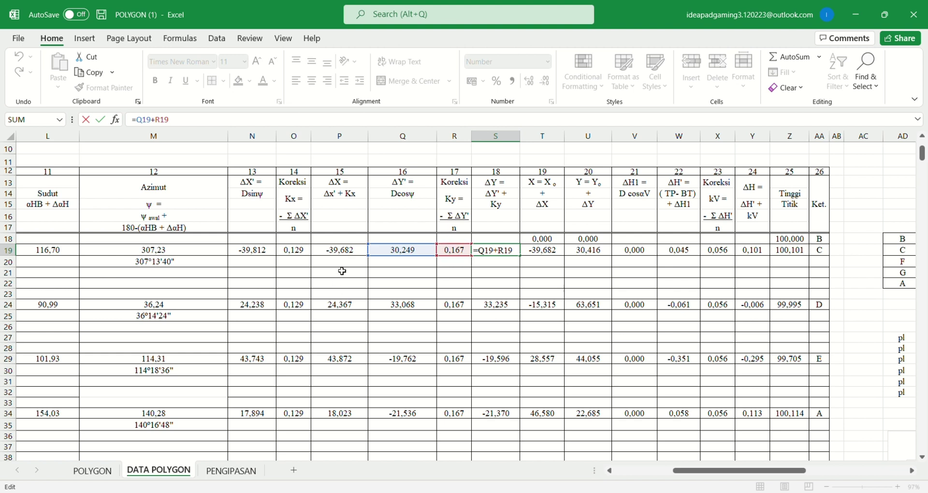
key(Return)
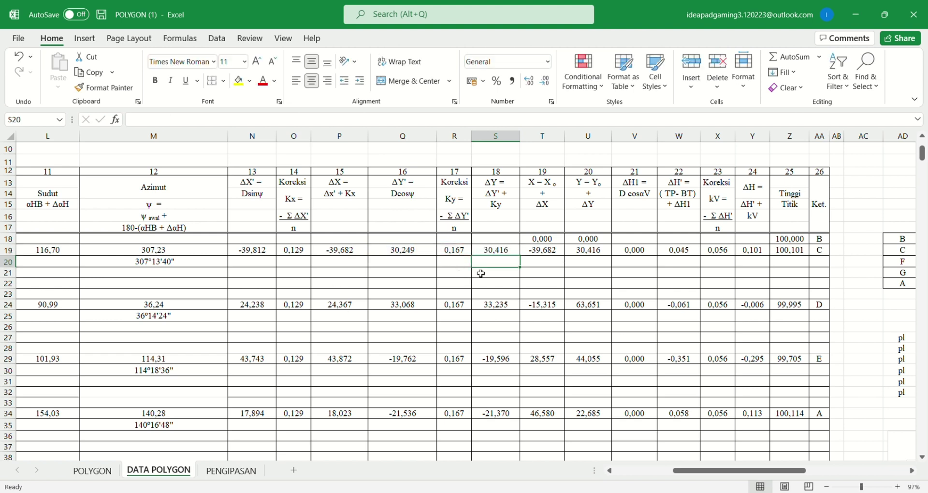
Follow the ΔY column from S19 down to its total in S45 and trace that sum to the range S19:S39
click(492, 250)
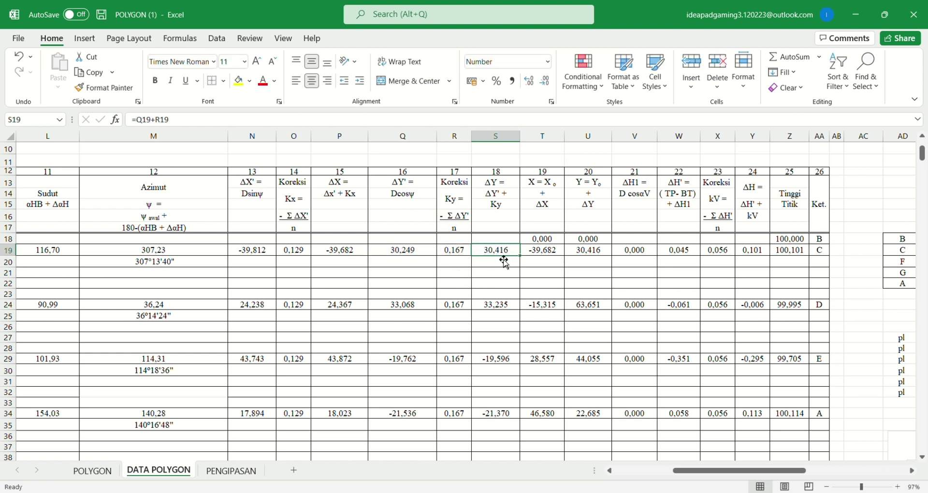
scroll(514, 270, down, 1)
scroll(514, 270, down, 2)
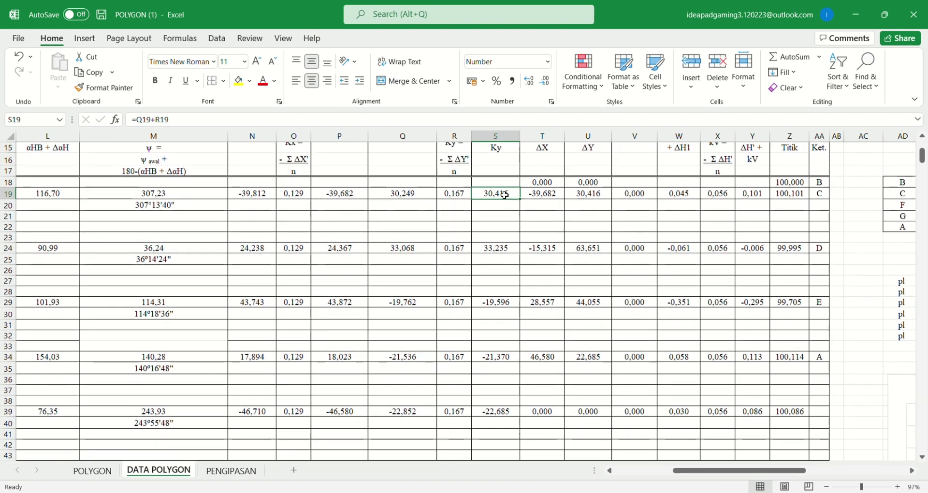
scroll(506, 368, down, 2)
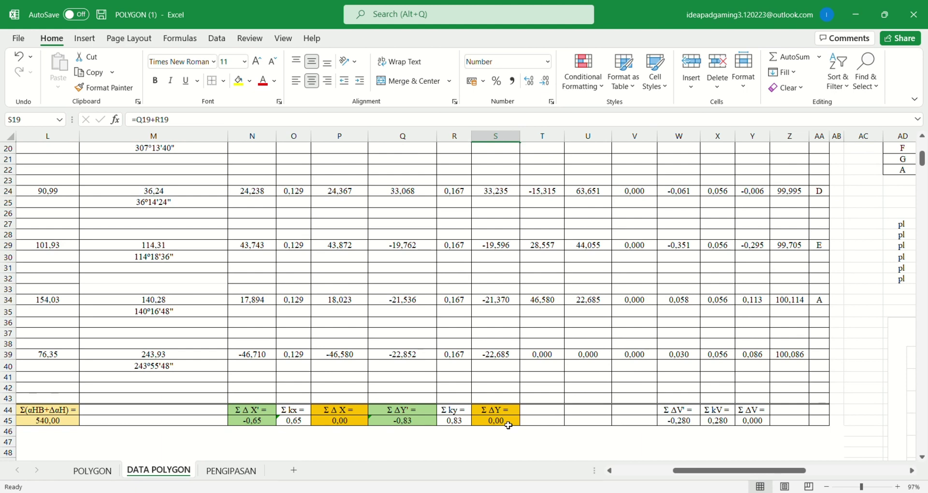
click(507, 425)
click(510, 119)
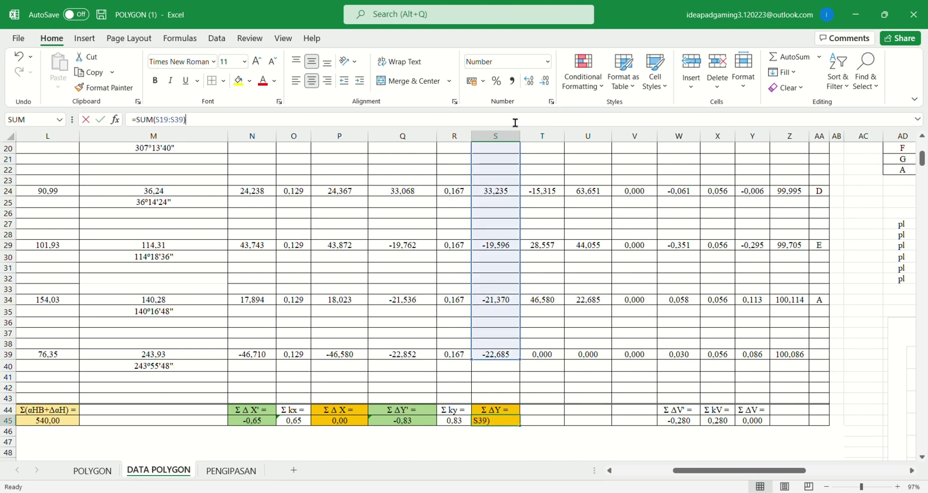
key(Return)
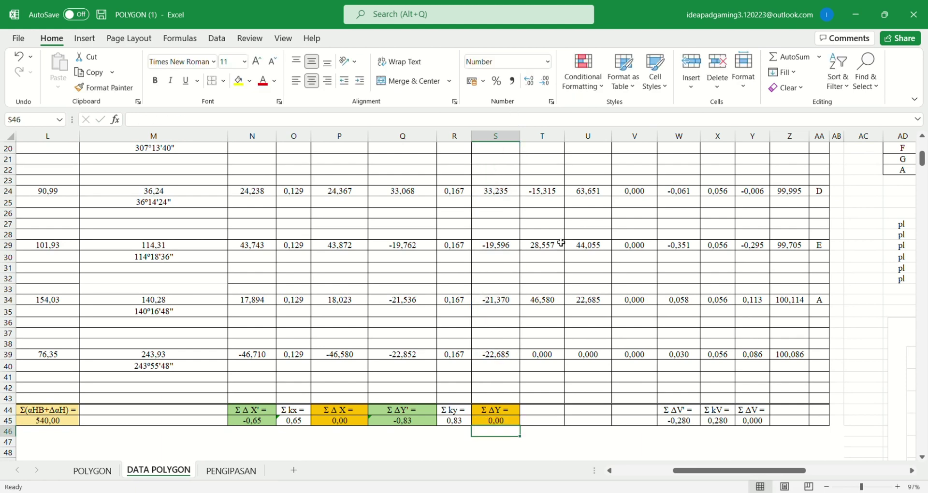
Trace the X coordinate formula in T24 back to the preceding X in T19 and ΔX in P24
scroll(556, 222, up, 4)
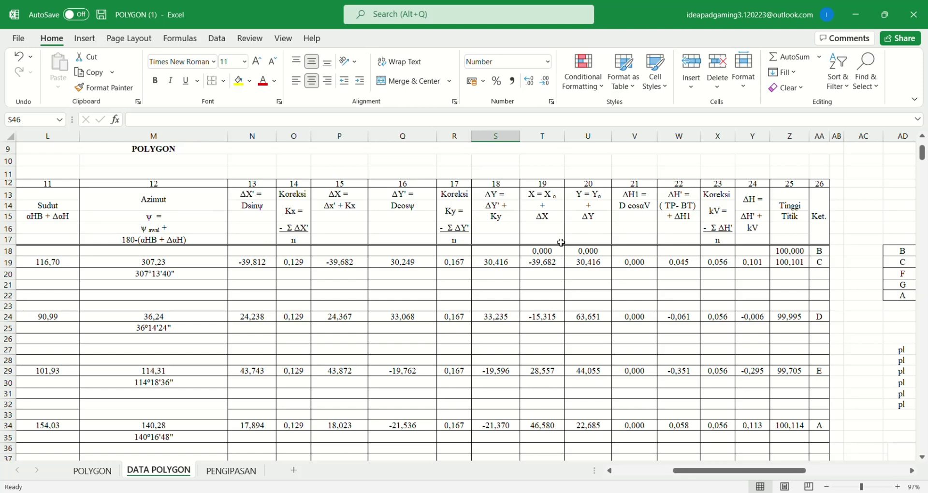
scroll(561, 242, down, 1)
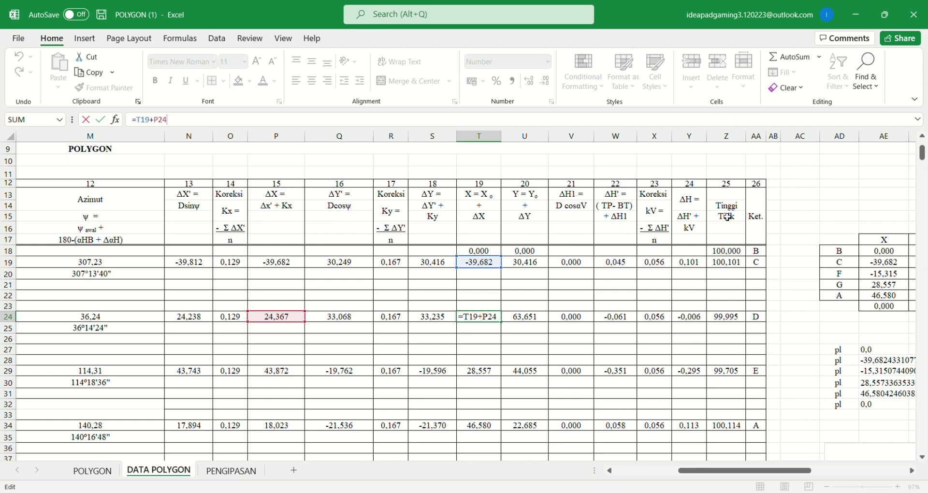
key(ctrl+Return)
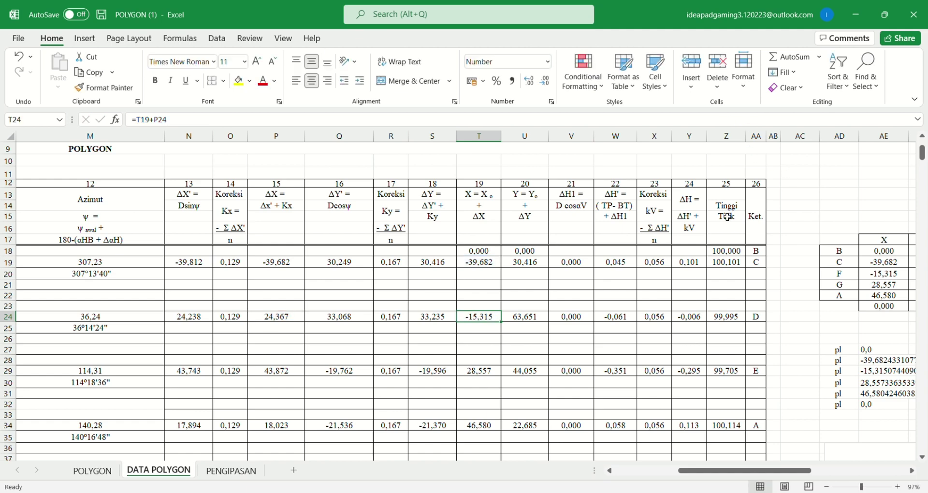
Read the X formula in T19 and check the starting X and Y coordinates in T18 and U18
scroll(653, 272, up, 3)
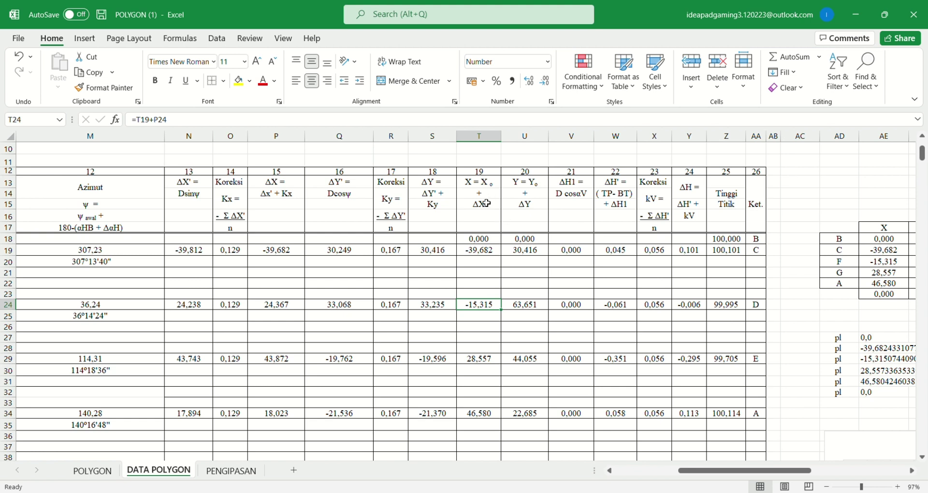
click(491, 252)
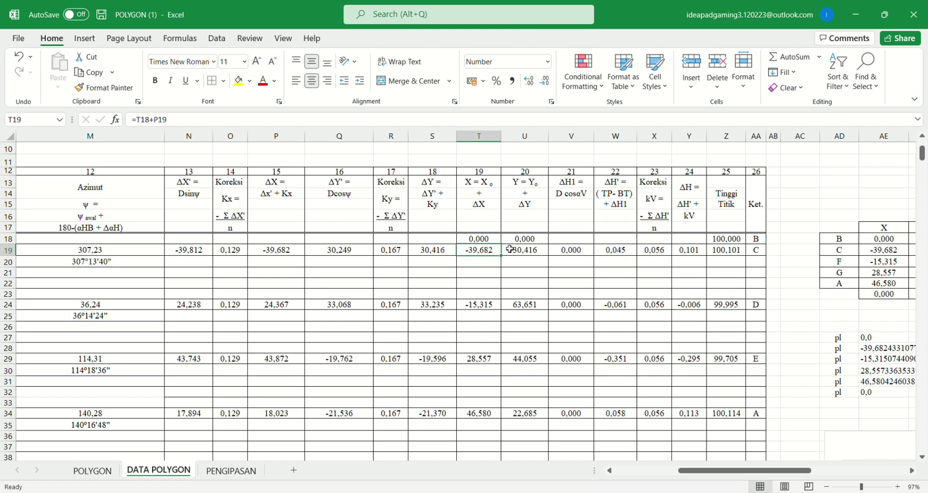
click(494, 242)
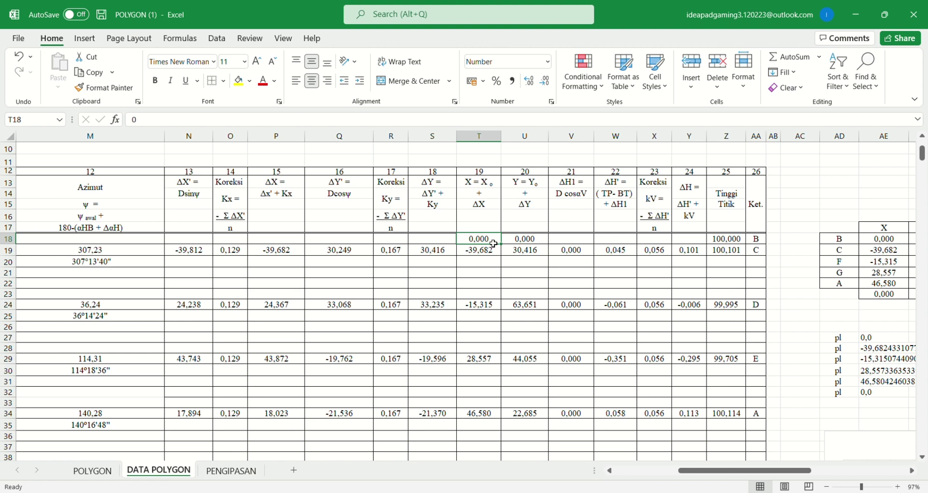
click(538, 241)
click(491, 243)
Trace the X coordinate formula in T19 back to the starting X in T18 and ΔX in P19
click(490, 254)
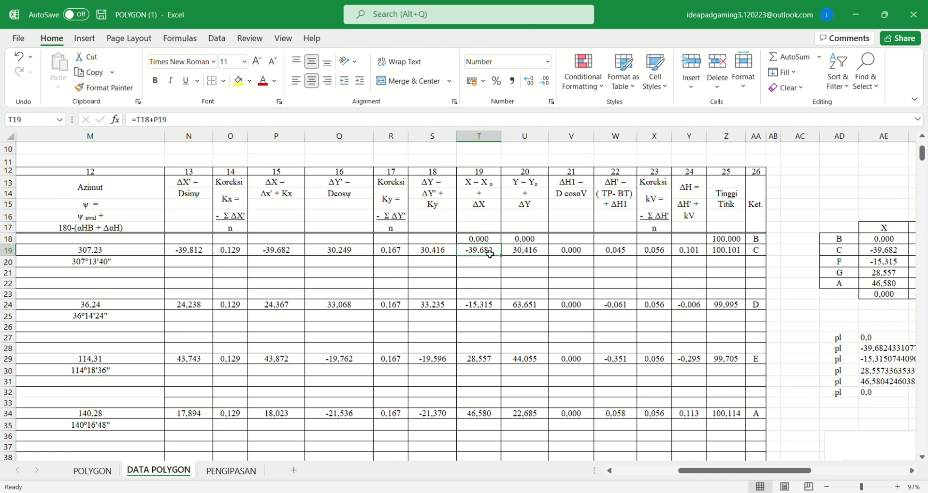
click(485, 125)
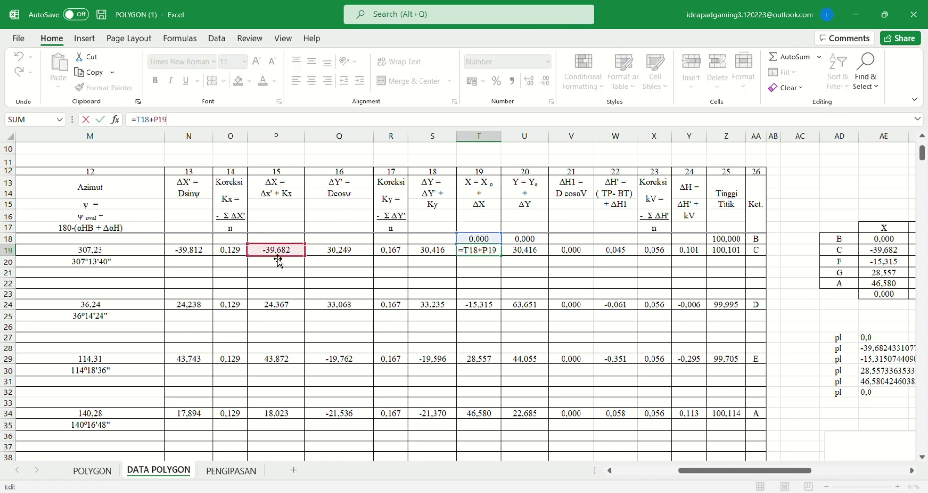
key(Return)
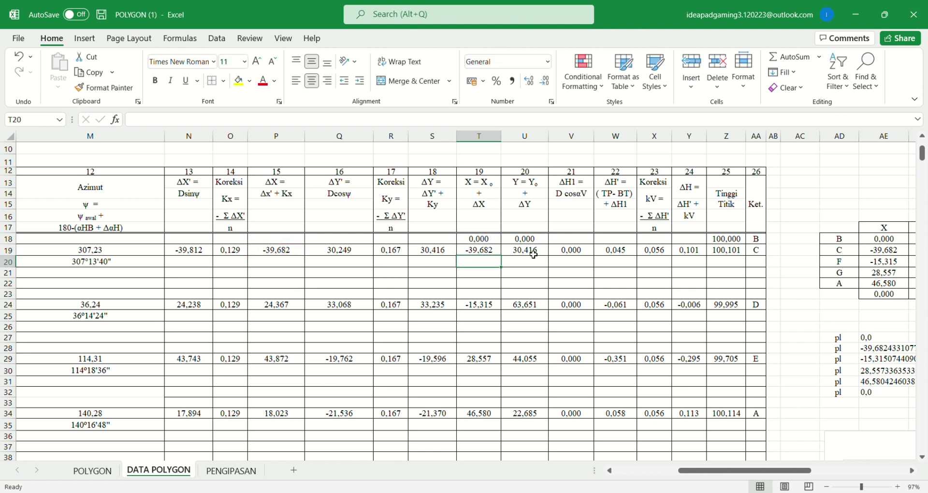
Trace the Y coordinate formula in U19 back to the starting Y in U18 and ΔY in S19
click(533, 254)
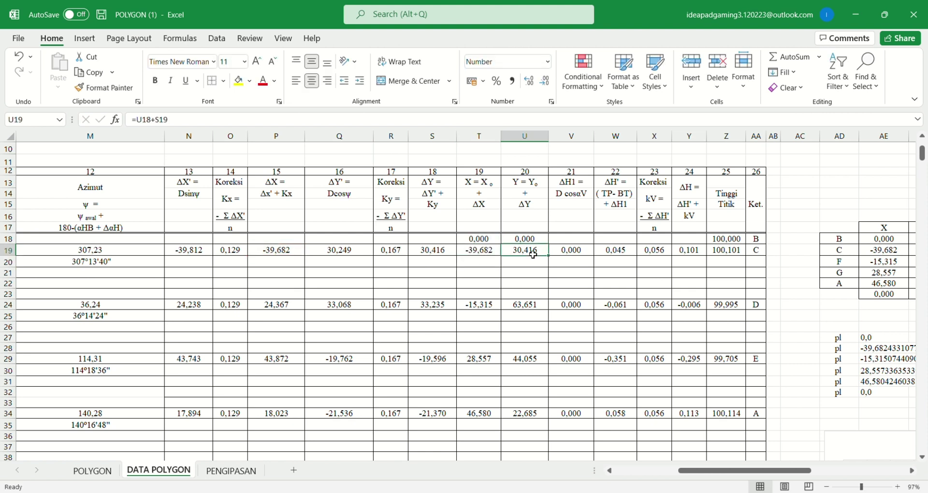
click(528, 125)
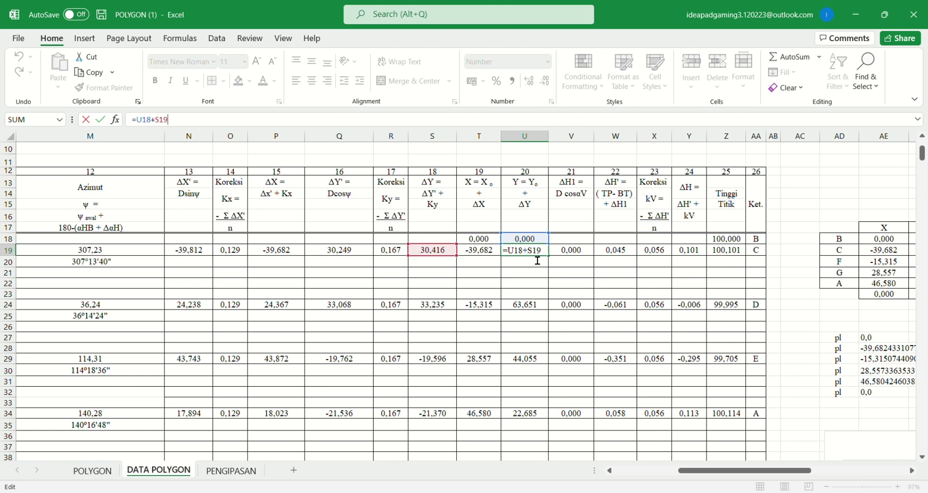
key(Return)
scroll(536, 256, down, 1)
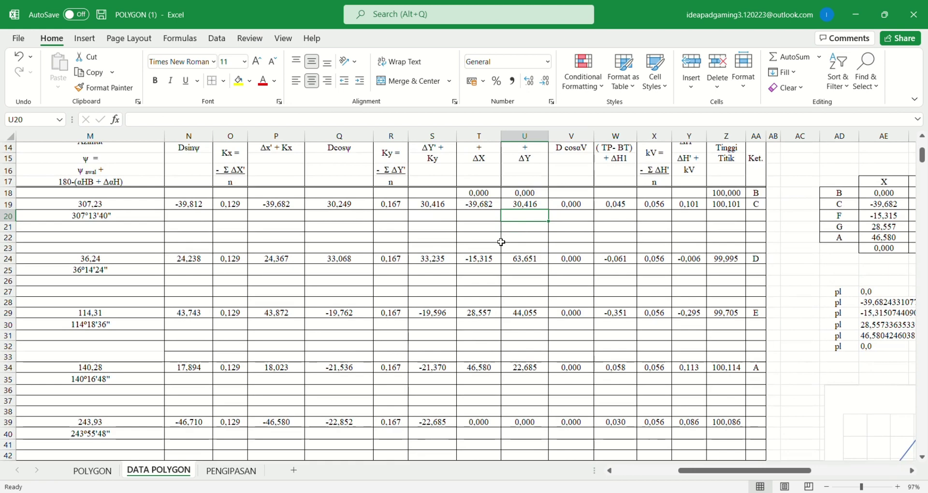
scroll(501, 256, up, 1)
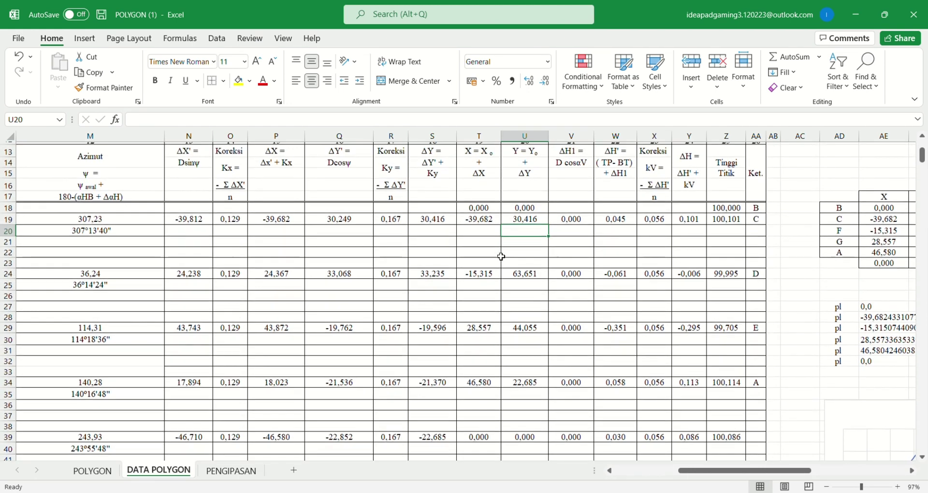
Trace the X coordinate formula in T24 back to the preceding X in T19 and ΔX in P24
scroll(501, 256, up, 1)
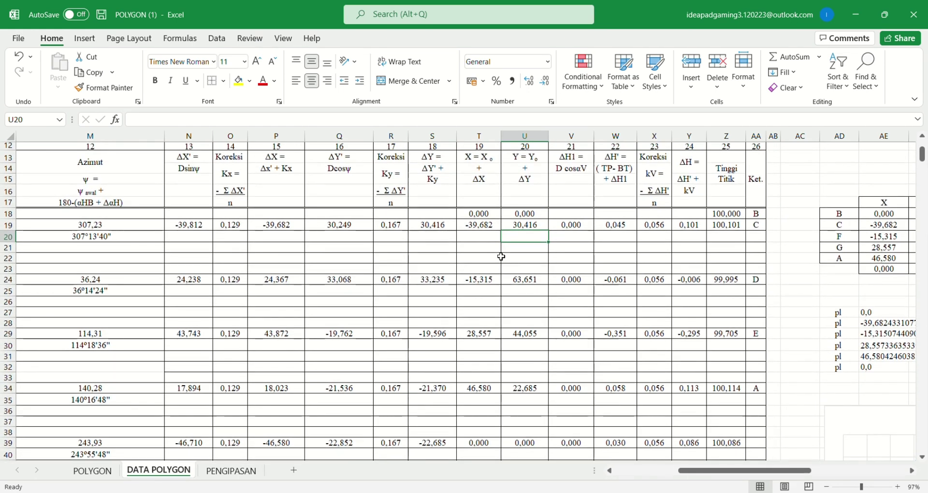
click(487, 284)
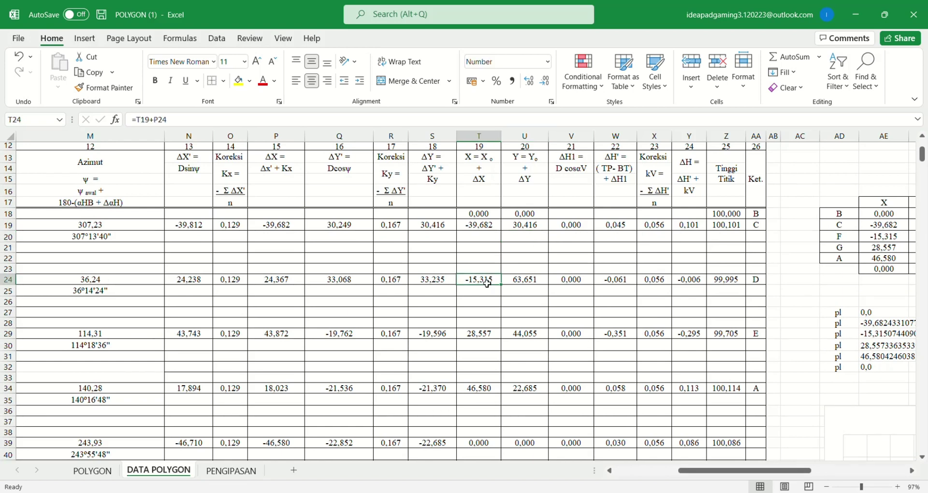
click(476, 126)
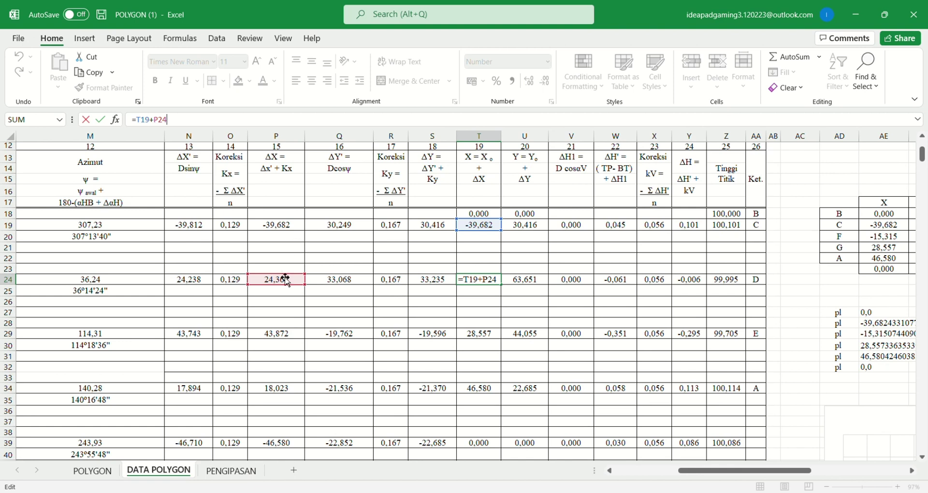
key(Return)
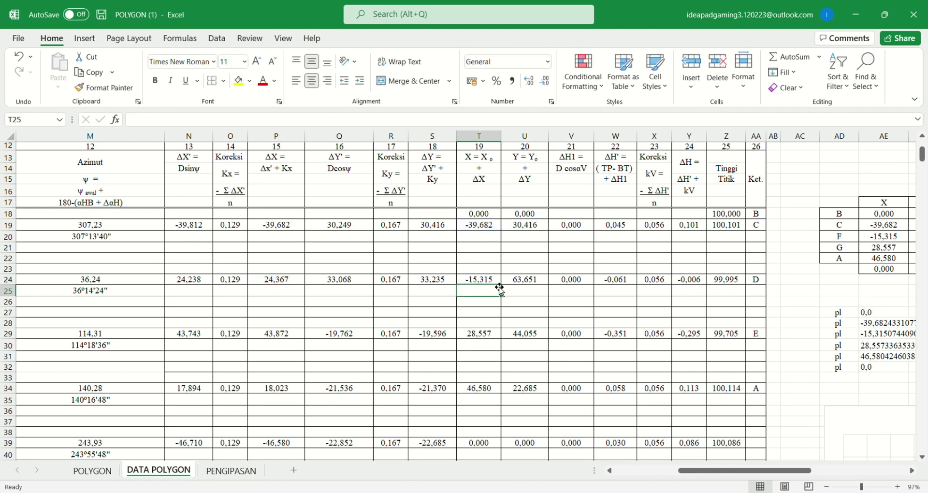
Trace the Y coordinate formula in U24 back to the preceding Y in U19 and ΔY in S24
click(531, 282)
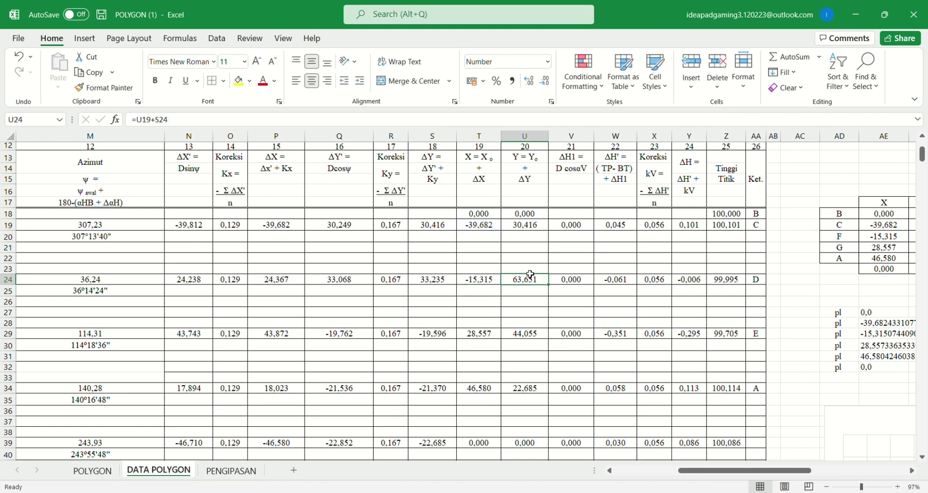
click(538, 125)
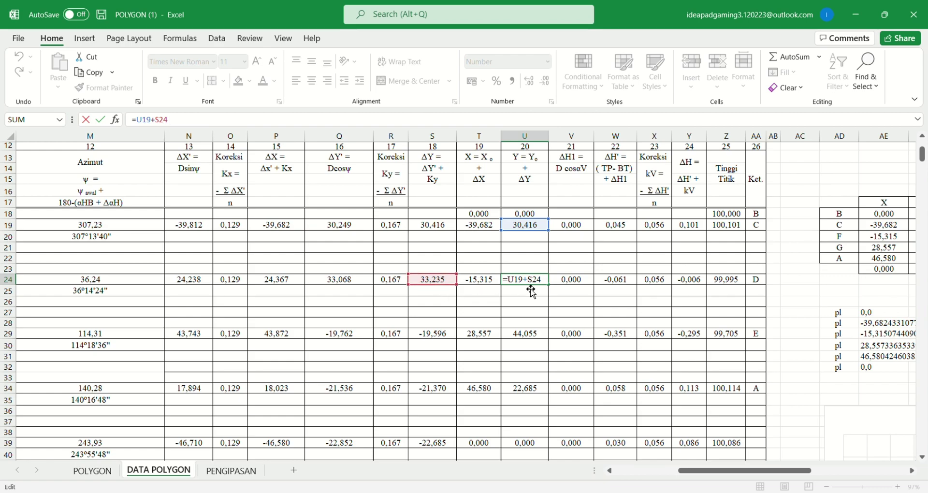
key(Return)
scroll(532, 293, down, 3)
scroll(532, 292, up, 2)
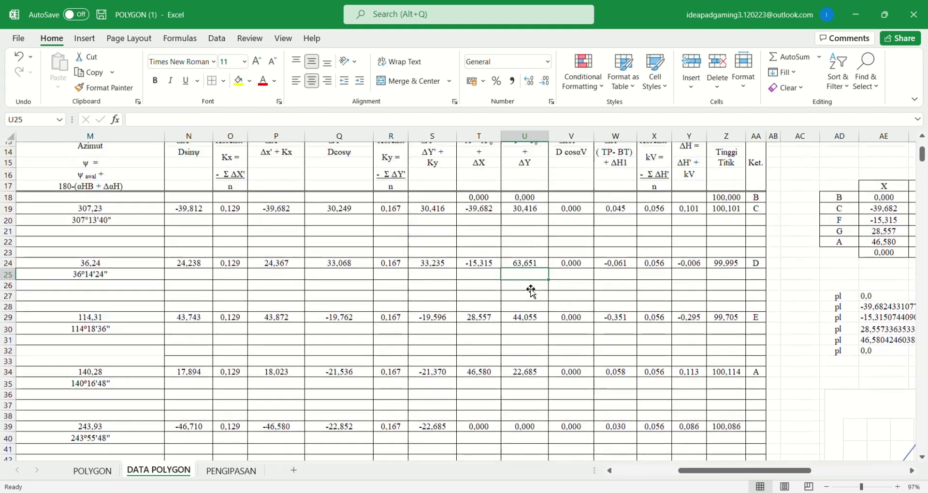
scroll(531, 292, down, 3)
scroll(531, 290, up, 3)
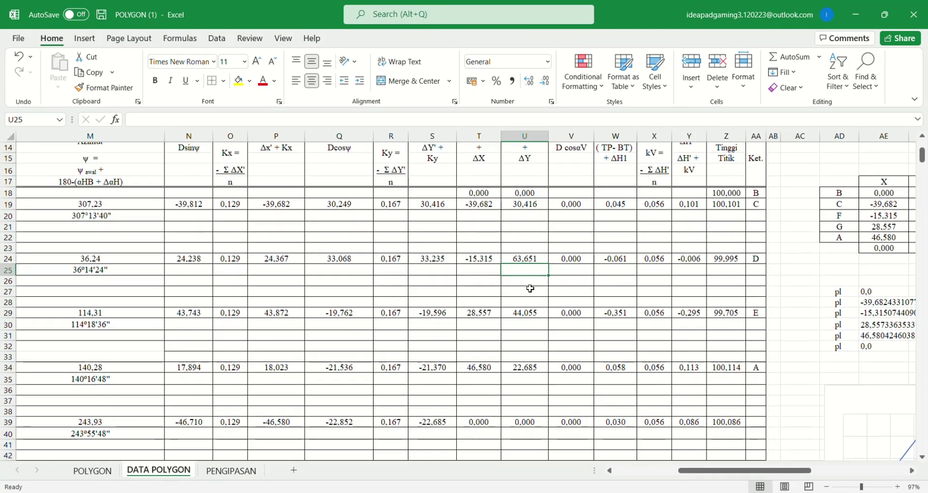
Trace the ΔH' formula in W19 back to the TP and BT readings in C20, D19, C25 and D26 and ΔH1 in V19
scroll(530, 289, right, 2)
scroll(530, 289, up, 1)
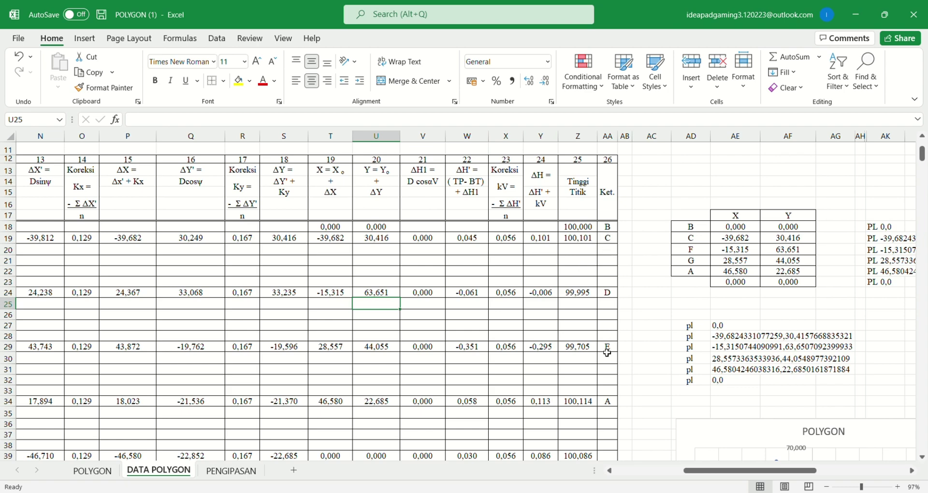
scroll(607, 352, down, 2)
scroll(608, 352, down, 1)
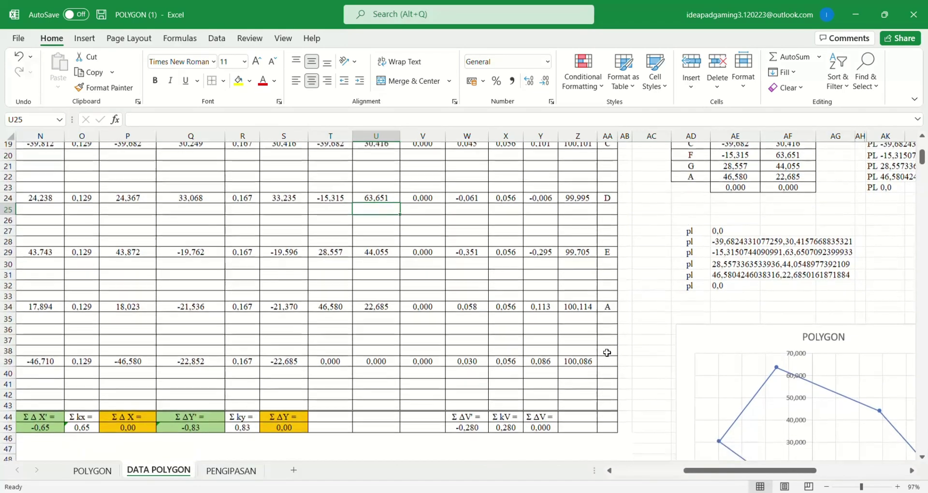
scroll(608, 352, up, 3)
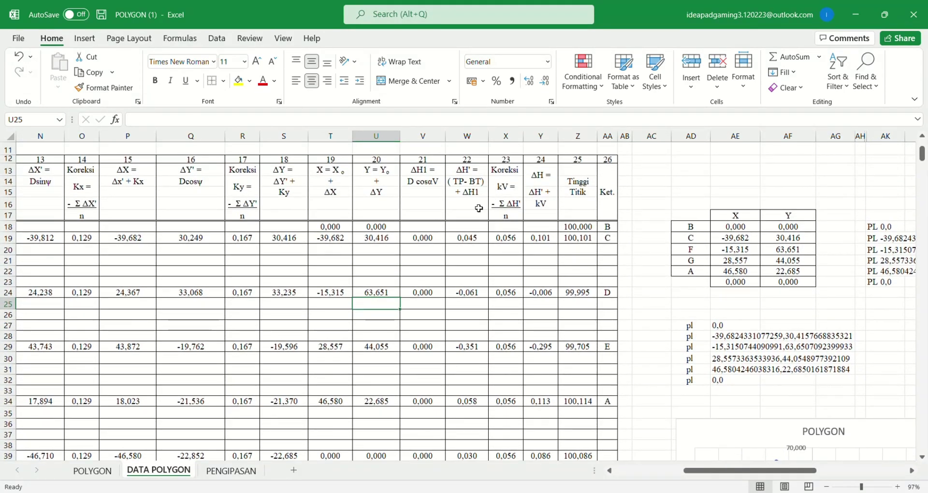
click(482, 242)
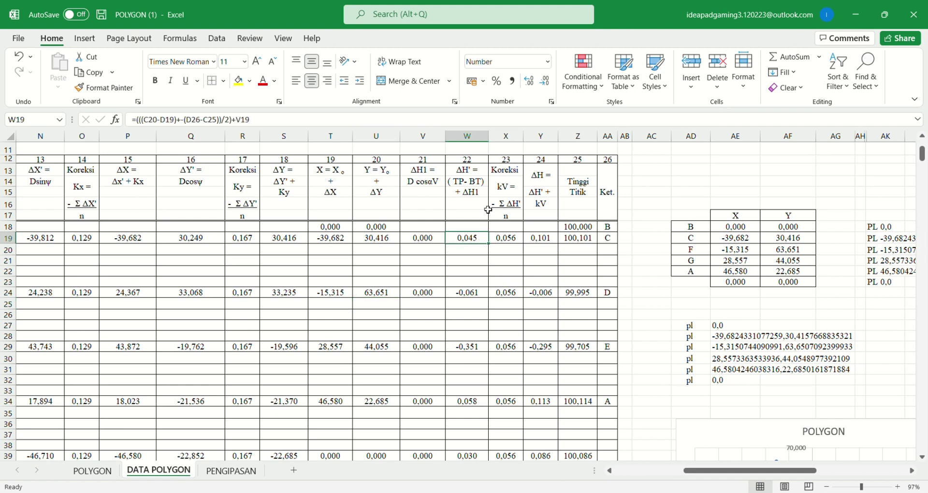
click(510, 120)
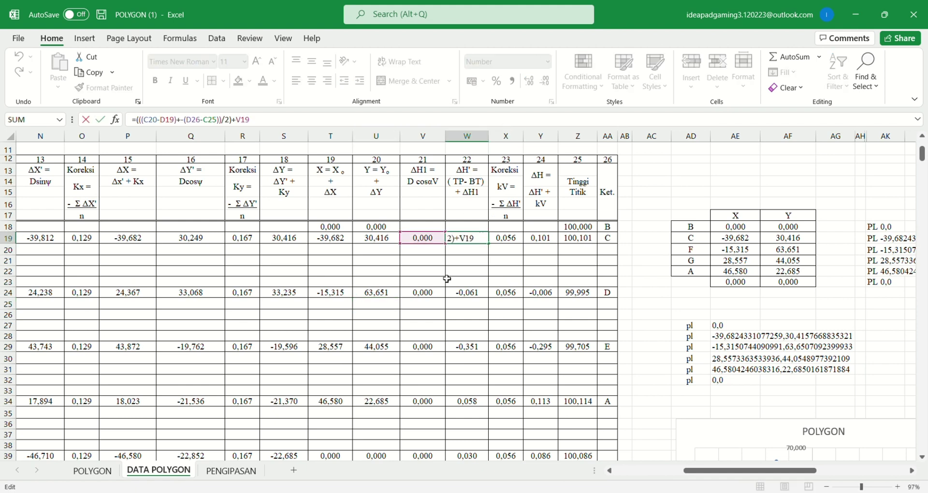
scroll(447, 279, left, 10)
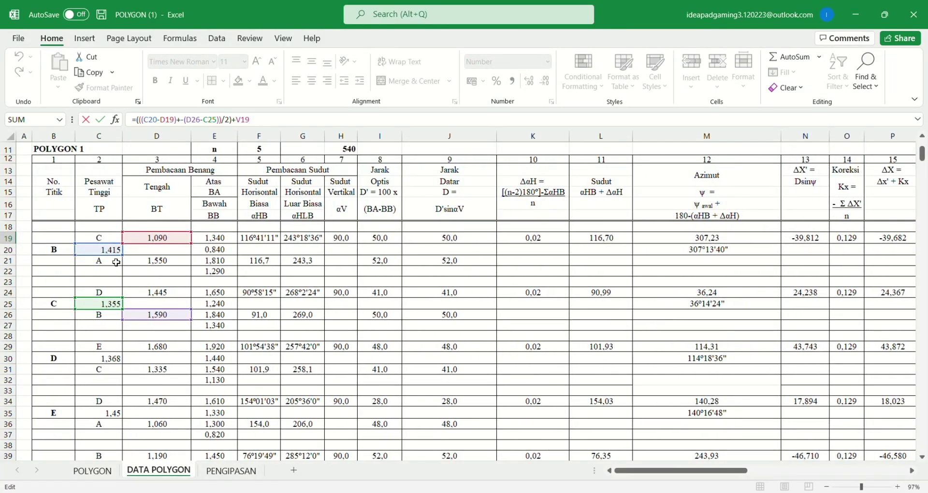
scroll(401, 263, right, 10)
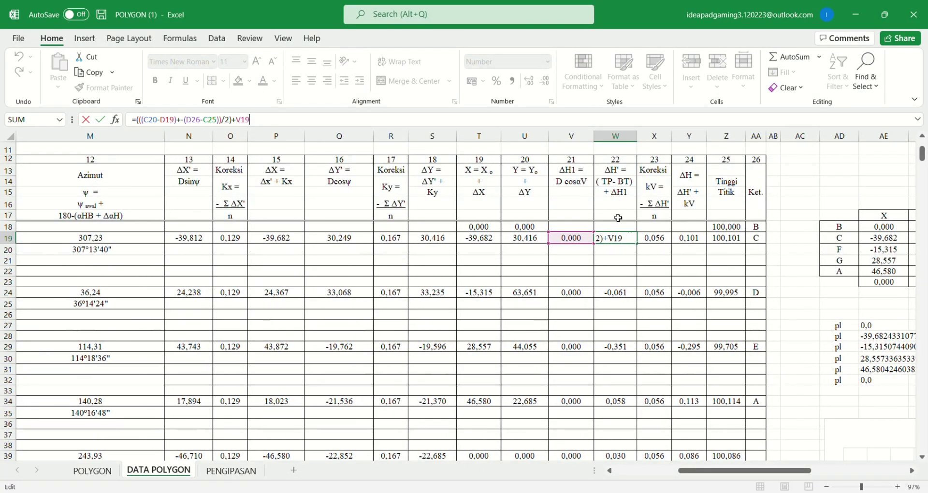
scroll(571, 234, left, 10)
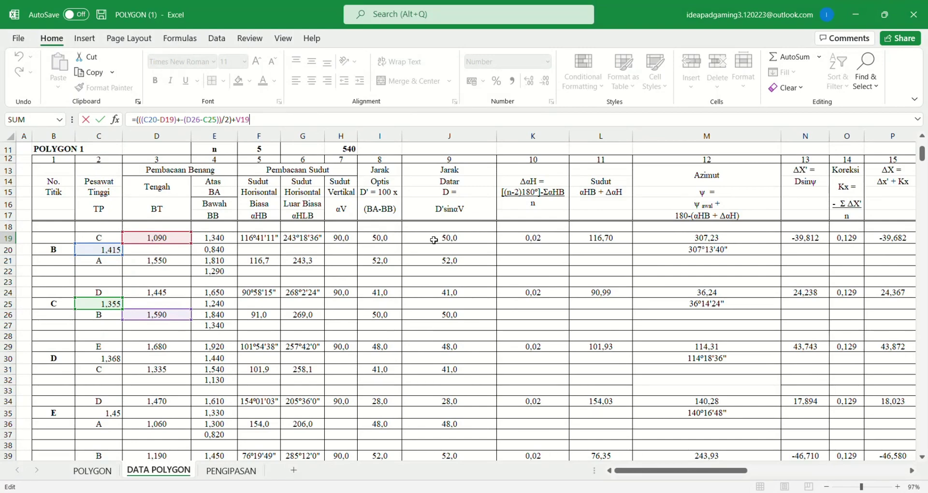
scroll(433, 240, right, 10)
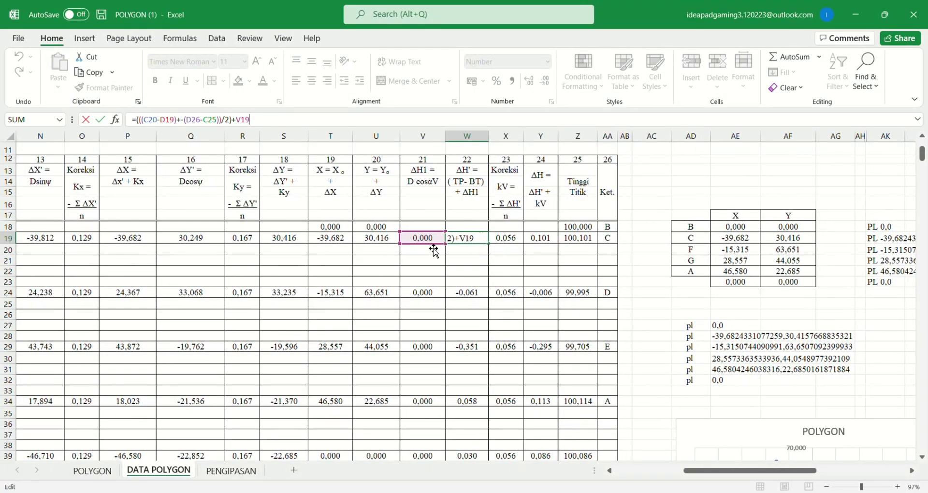
key(Return)
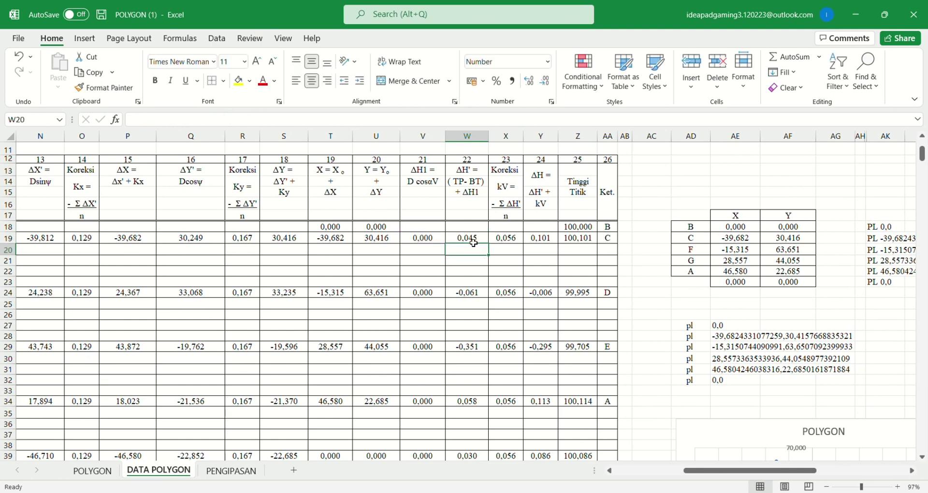
Trace the ΔH1 formula in V19 back to the flat distances in J19 and J26 and the vertical angle in H19
click(431, 238)
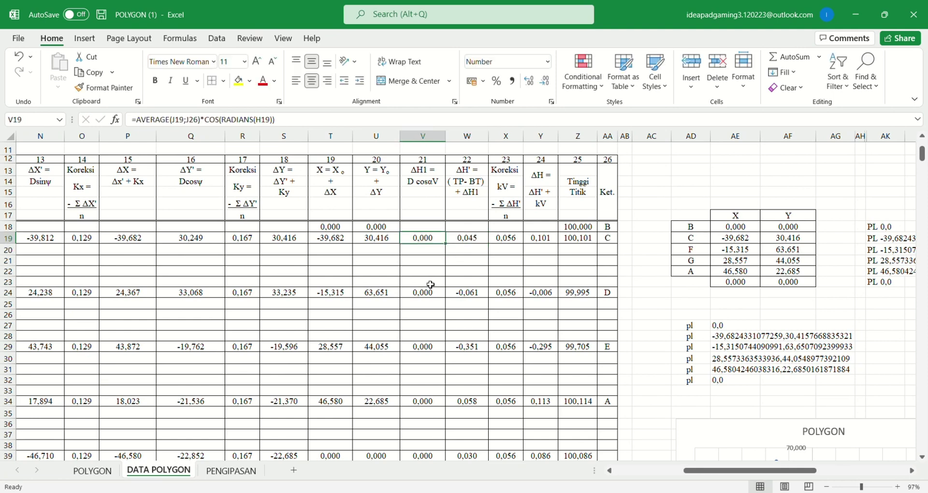
scroll(428, 286, down, 3)
click(463, 228)
scroll(462, 228, up, 2)
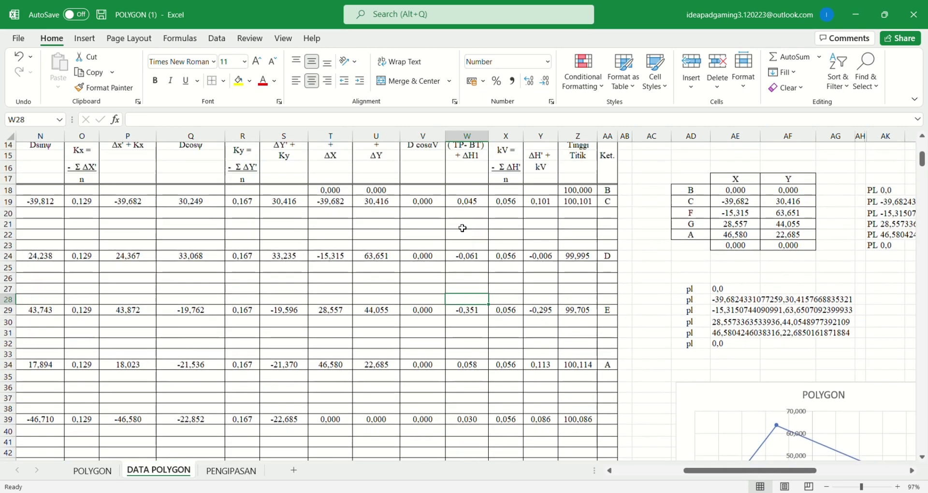
scroll(463, 227, up, 1)
click(423, 217)
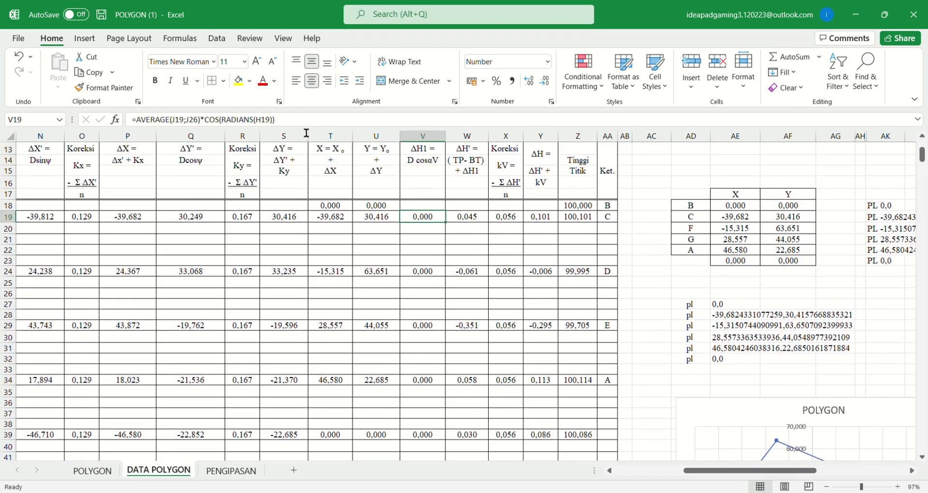
key(F2)
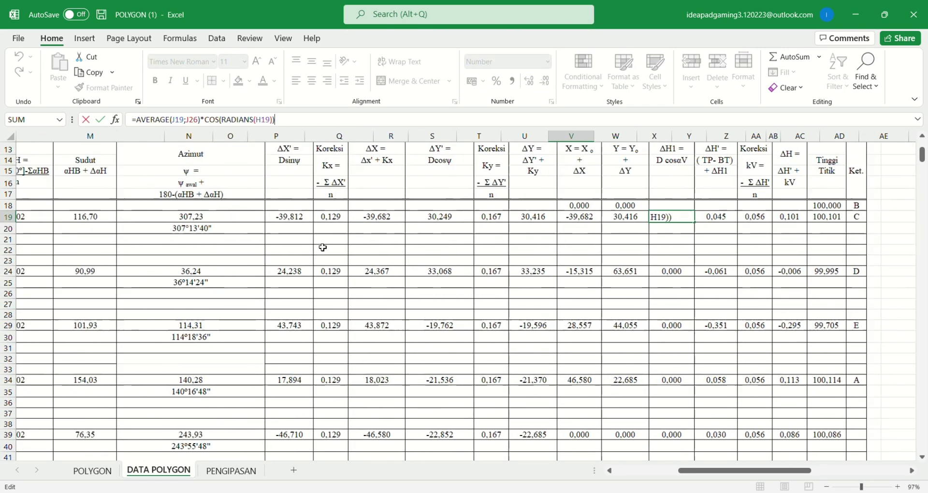
scroll(323, 247, left, 10)
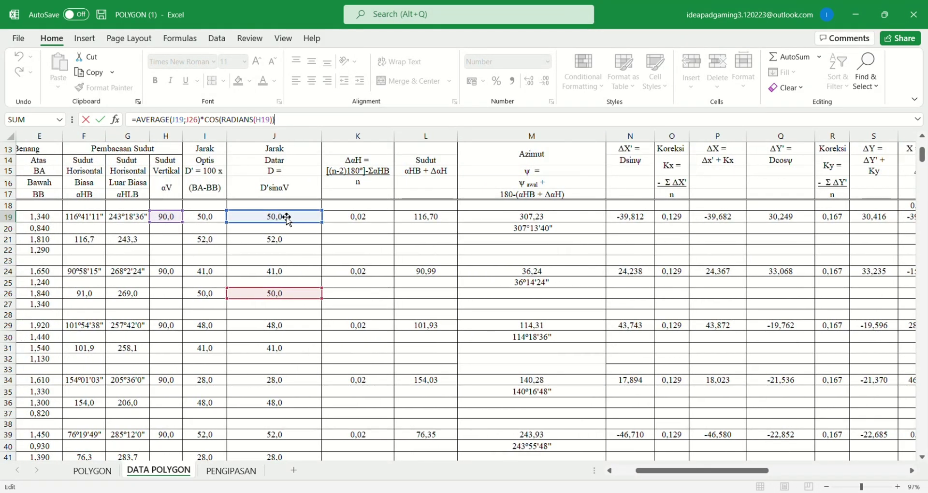
scroll(286, 219, left, 3)
scroll(371, 251, left, 3)
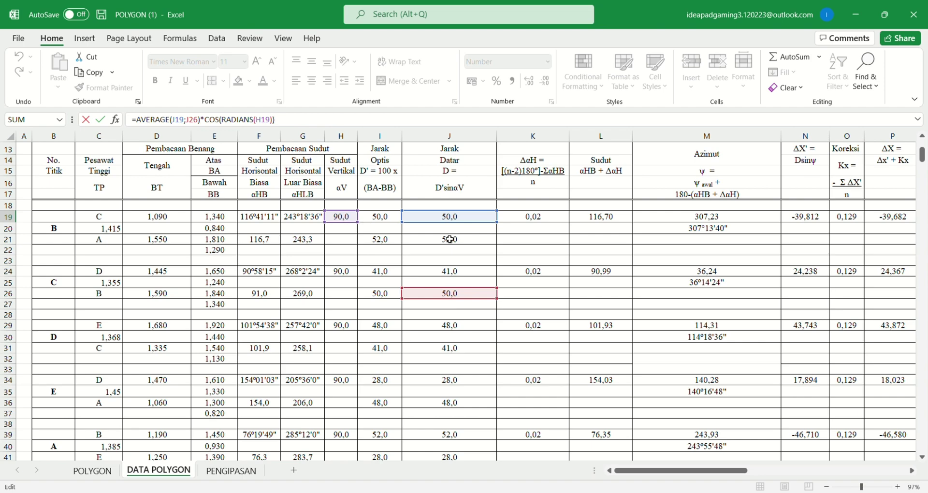
scroll(452, 238, right, 10)
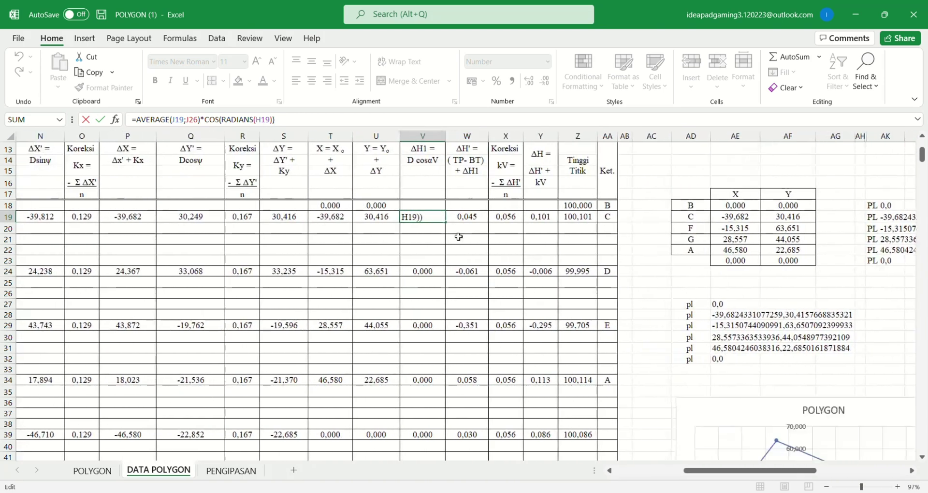
key(Return)
Compare the ΔH1 formula in V19 with the ΔH' formula in W19 that uses it
click(435, 222)
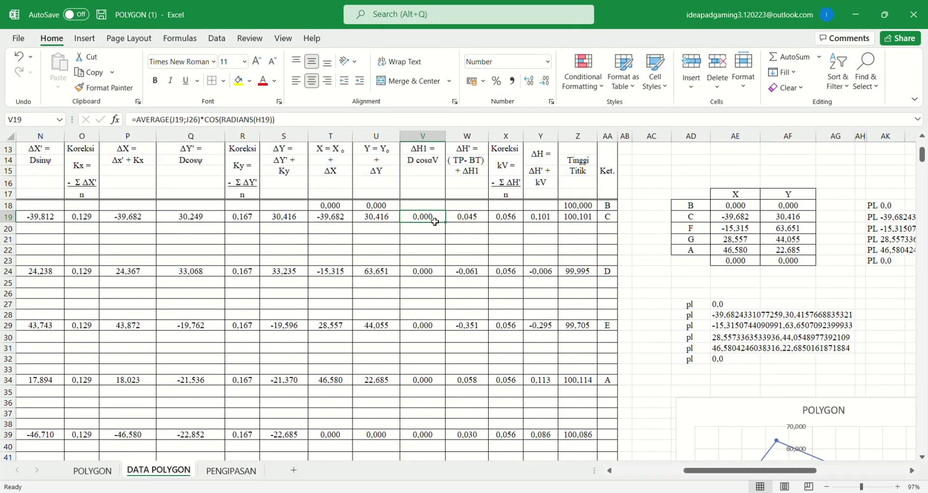
click(477, 221)
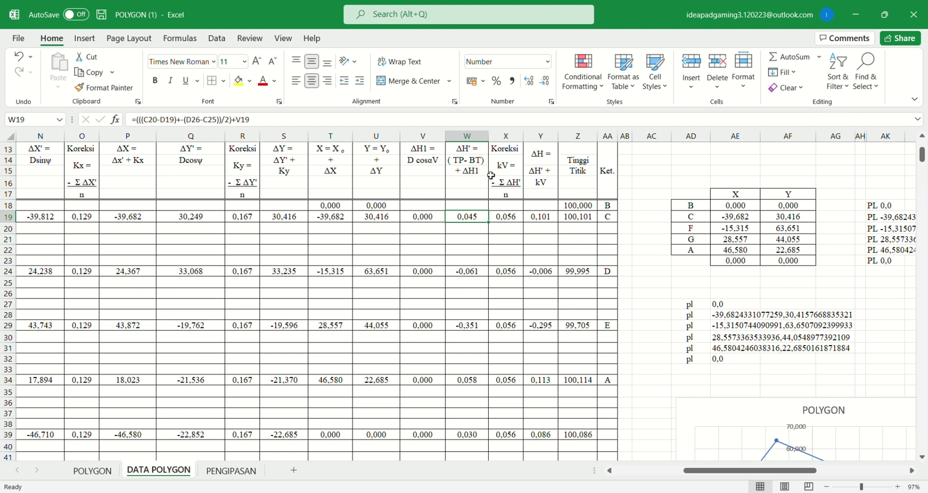
click(432, 220)
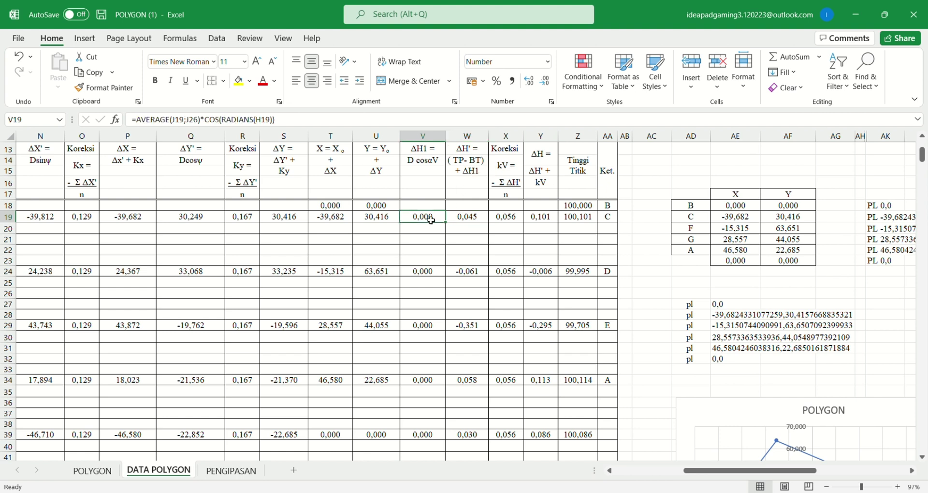
click(477, 223)
scroll(476, 225, up, 1)
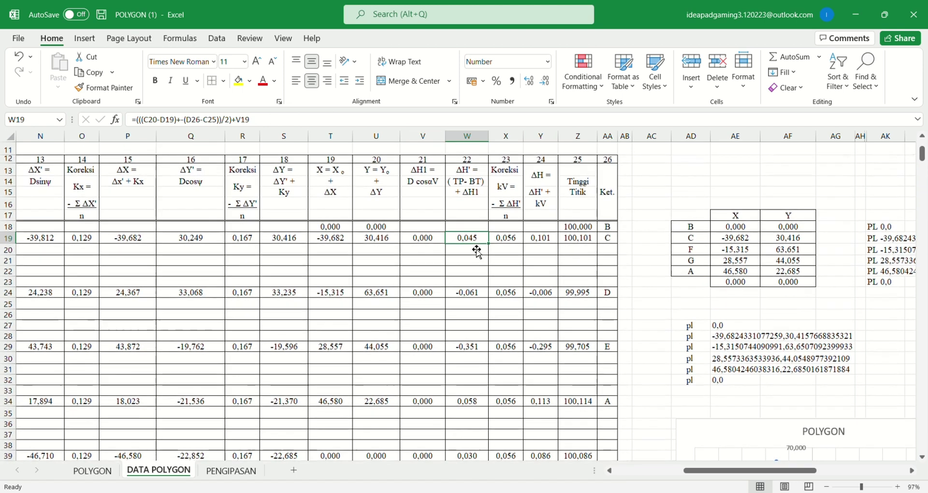
scroll(479, 184, down, 1)
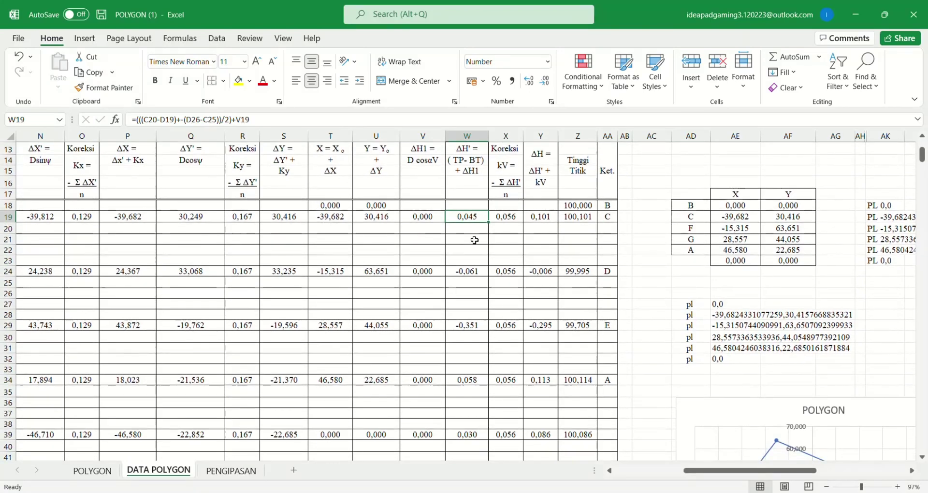
Read the ΔH' formulas in W24 and W39
click(476, 274)
scroll(476, 275, down, 2)
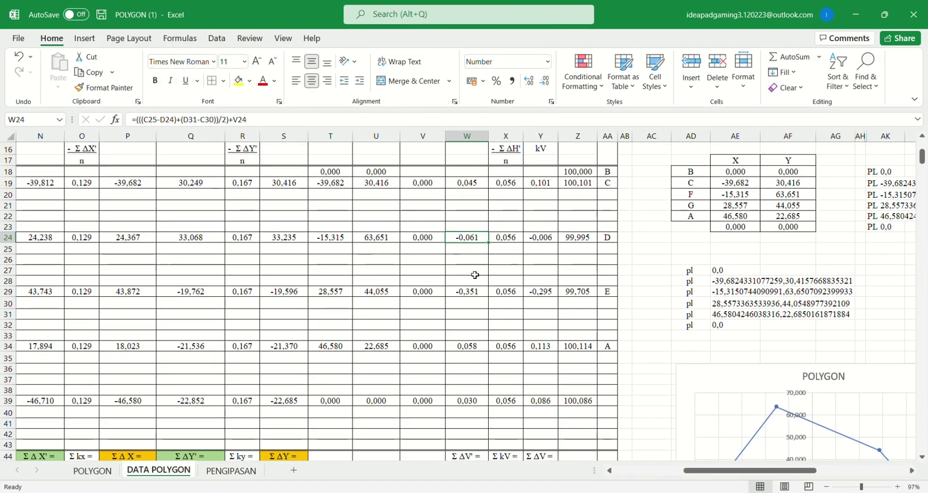
scroll(477, 272, down, 1)
click(471, 347)
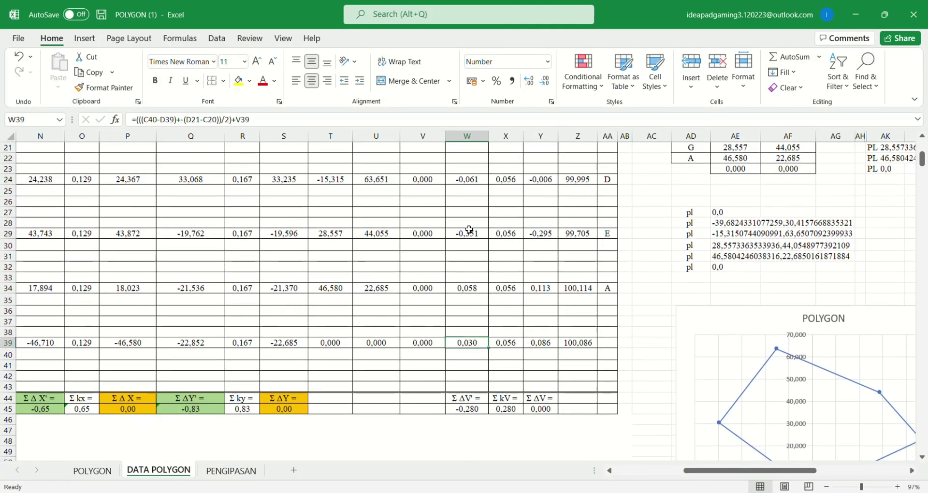
Trace the ΣΔV' total formula in W45 back to the ΔH' values in W19:W39
click(475, 413)
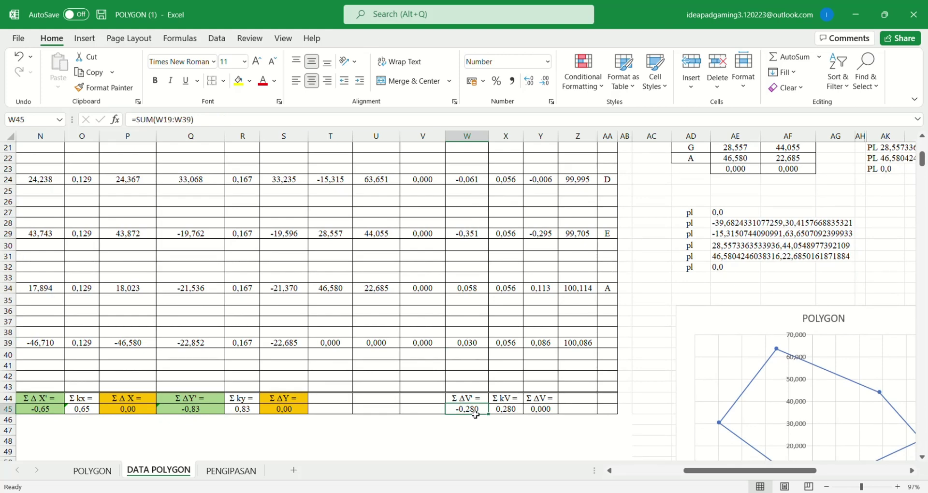
click(504, 126)
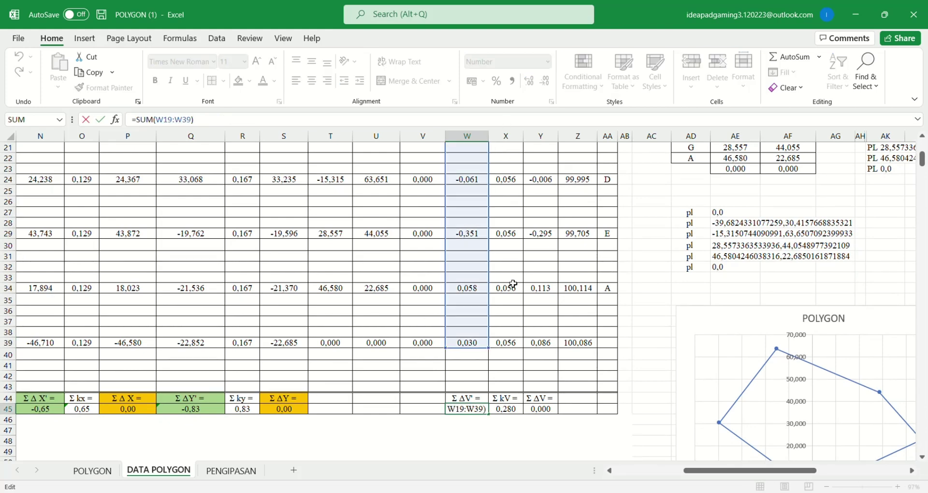
click(516, 312)
scroll(515, 312, up, 3)
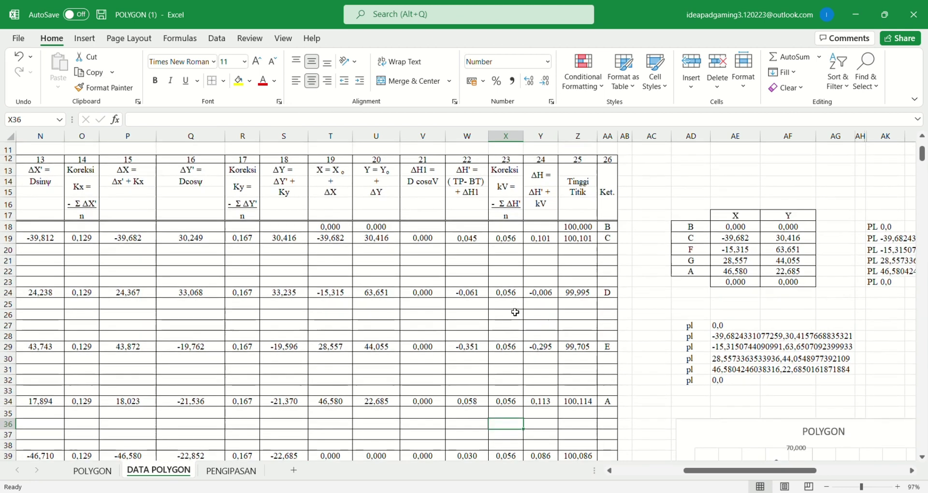
Trace the kV correction formula in X19 back to the ΣΔV' total in W45 and the divisor in F11
scroll(525, 264, right, 2)
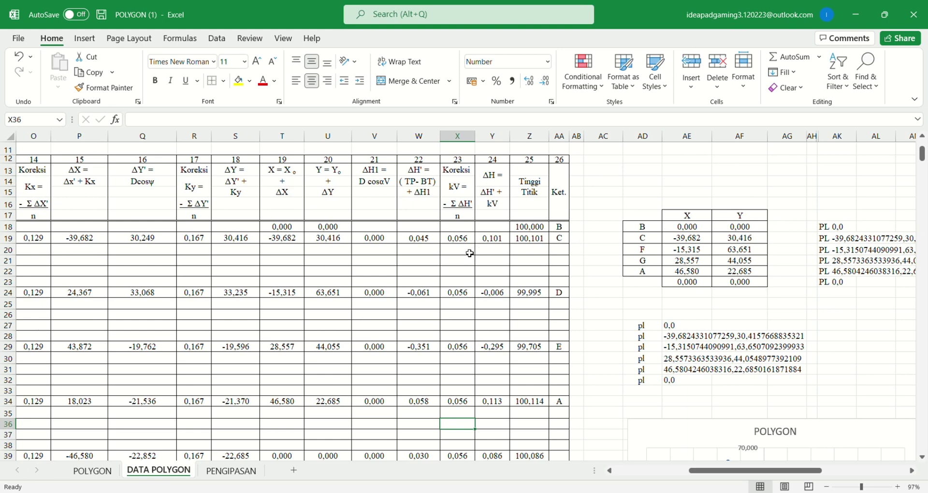
scroll(418, 286, down, 1)
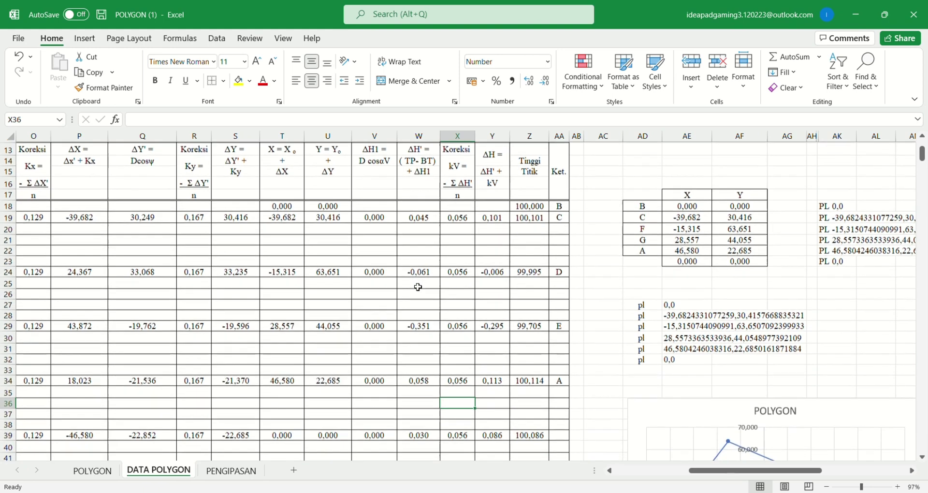
scroll(418, 286, down, 2)
click(435, 437)
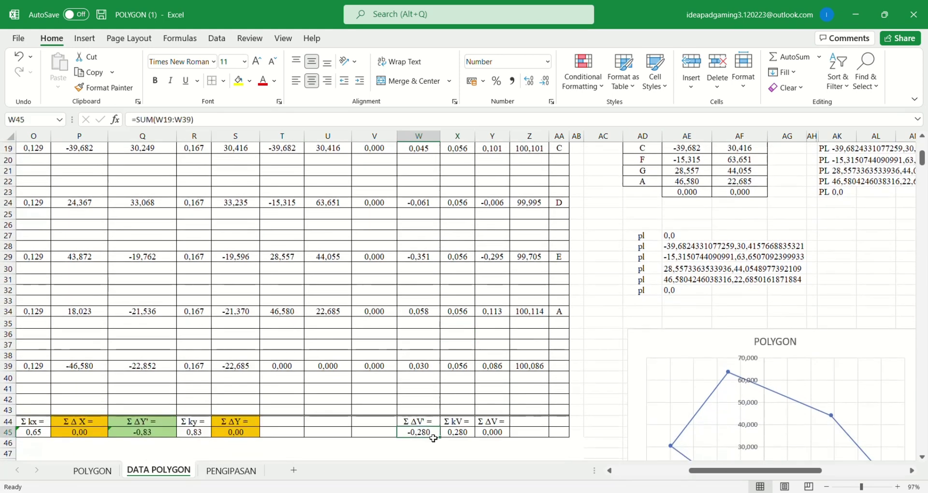
scroll(447, 349, up, 4)
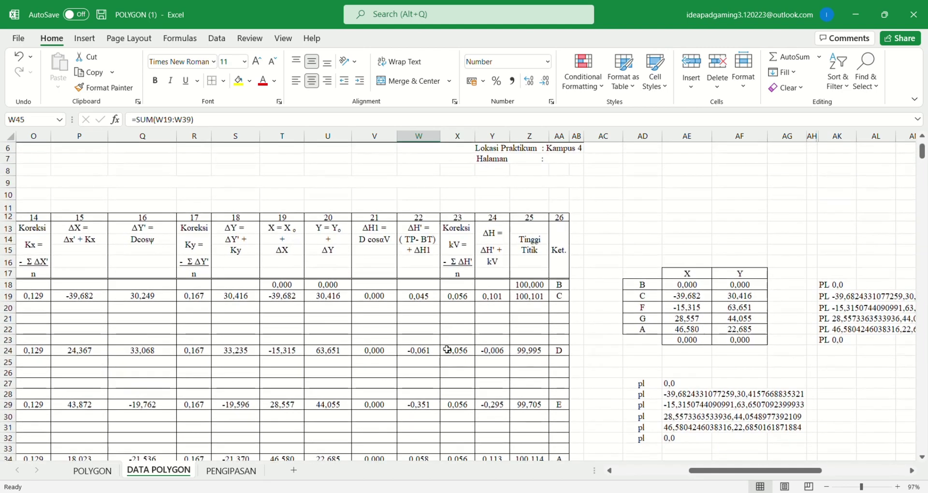
click(463, 298)
click(486, 120)
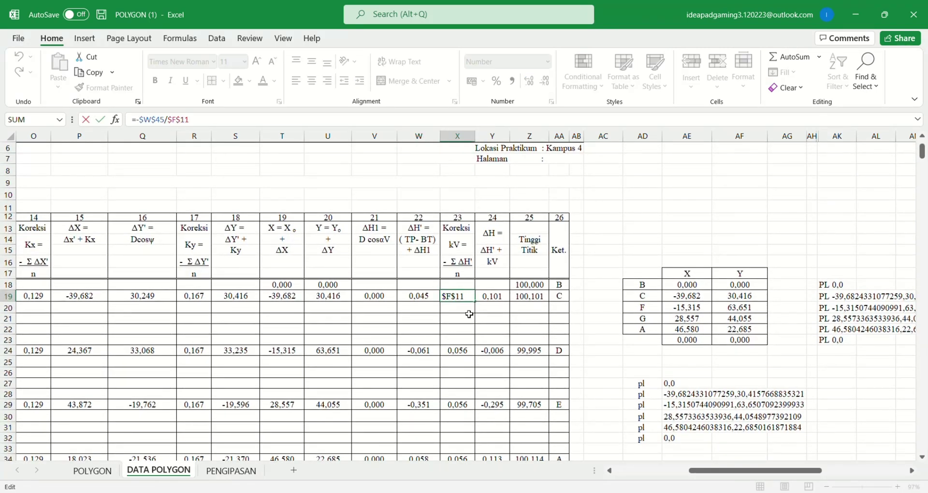
scroll(472, 309, down, 6)
scroll(471, 300, up, 5)
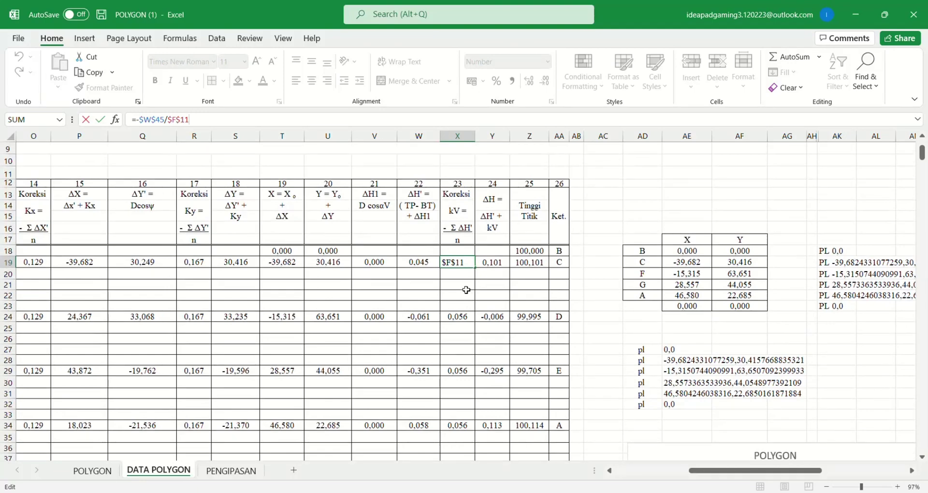
key(Return)
click(467, 265)
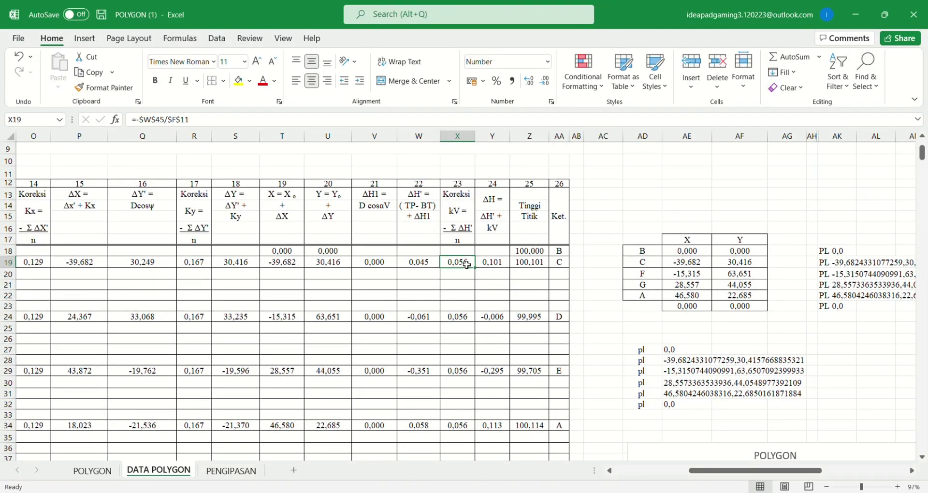
Read the kV correction formulas in X24, X29, X34 and X39
scroll(508, 307, down, 3)
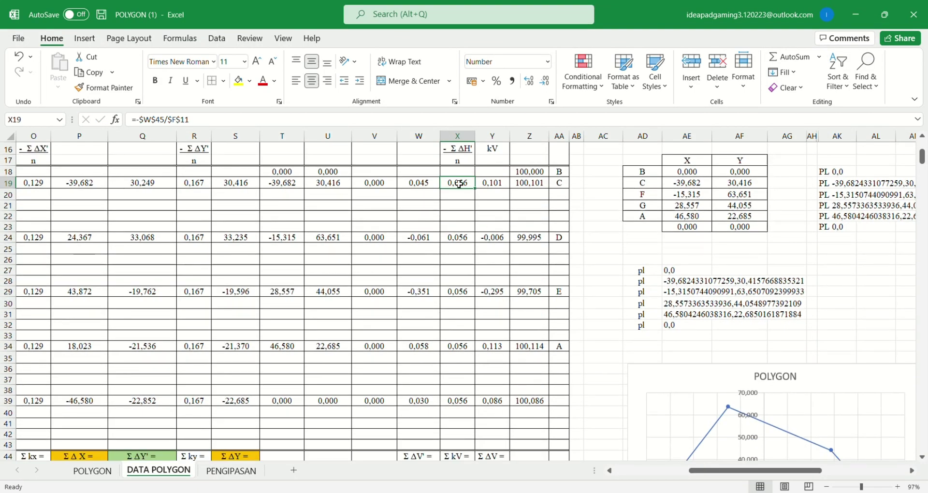
click(455, 239)
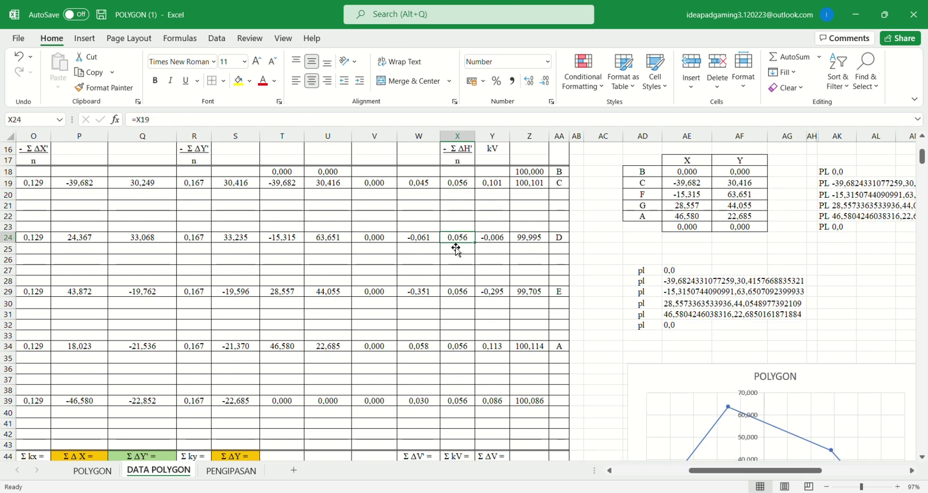
click(454, 292)
click(464, 349)
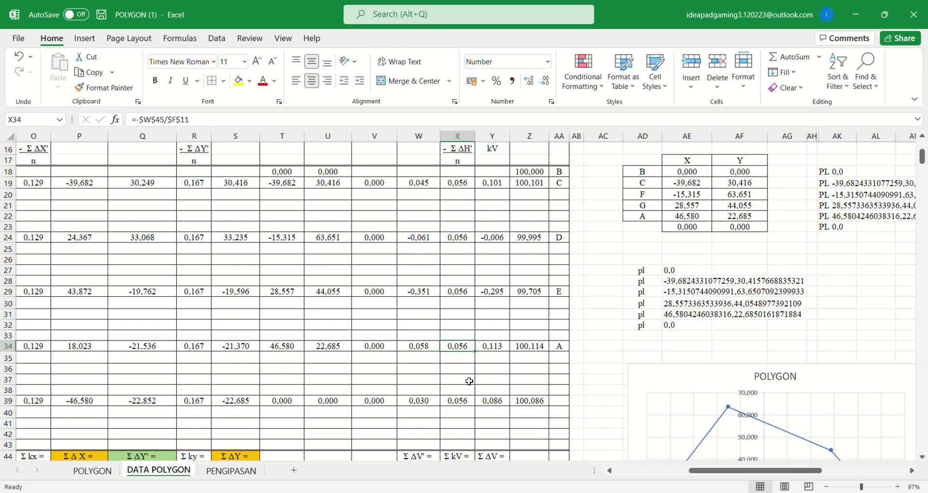
click(465, 405)
Trace the ΣkV total formula in X45 back to the corrections in X19:X39
scroll(465, 408, down, 1)
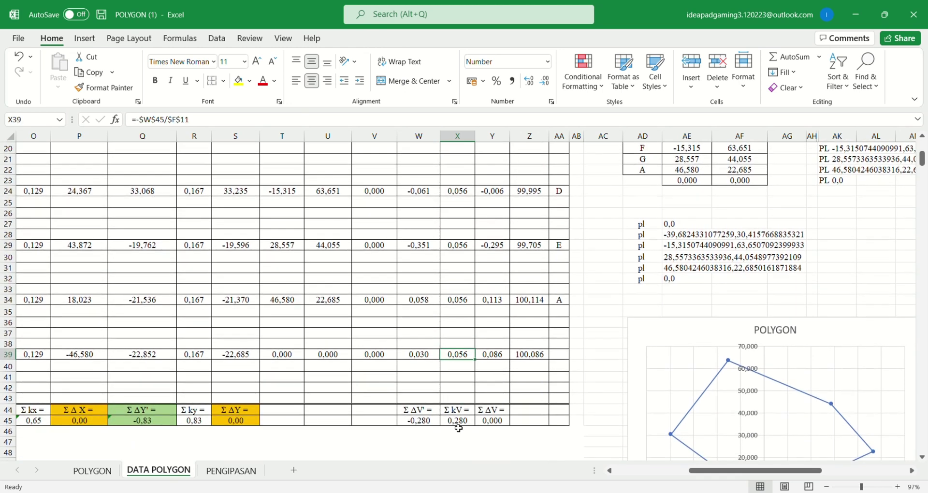
click(458, 421)
click(472, 123)
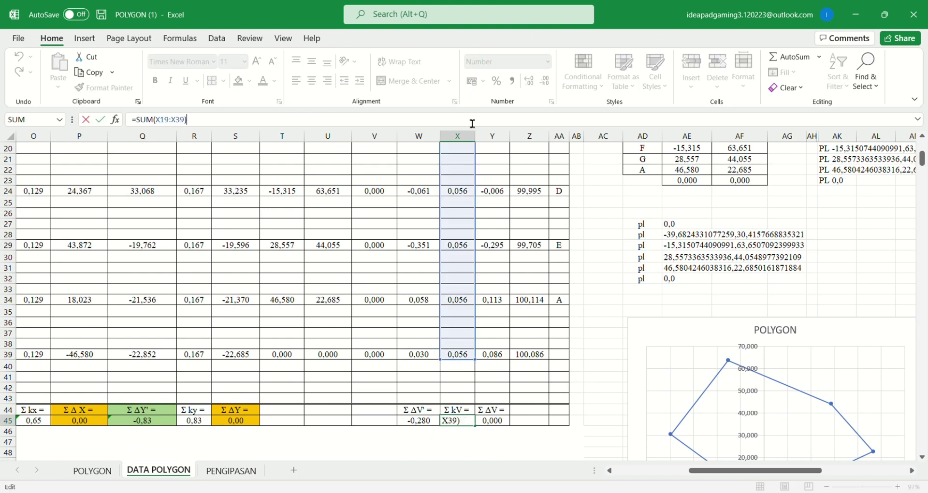
click(507, 367)
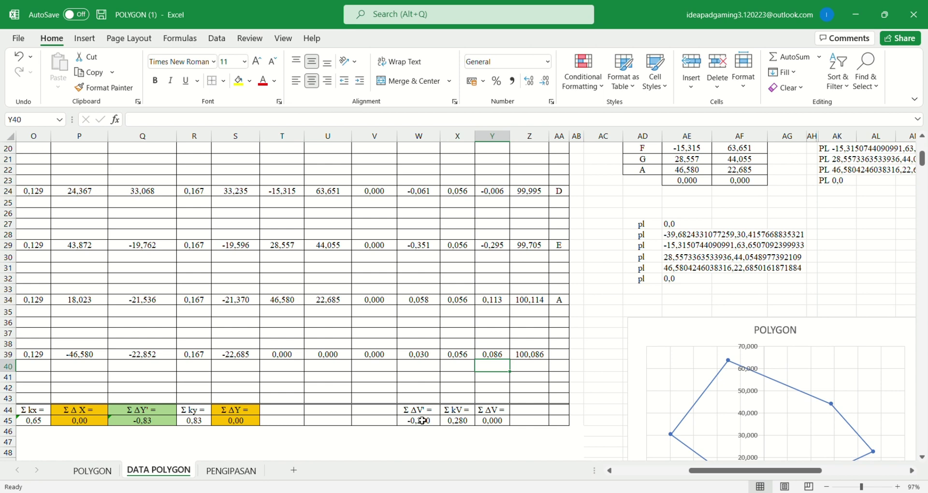
Trace the corrected ΔH formula in Y19 back to ΔH' in W19 and kV in X19
scroll(474, 381, up, 3)
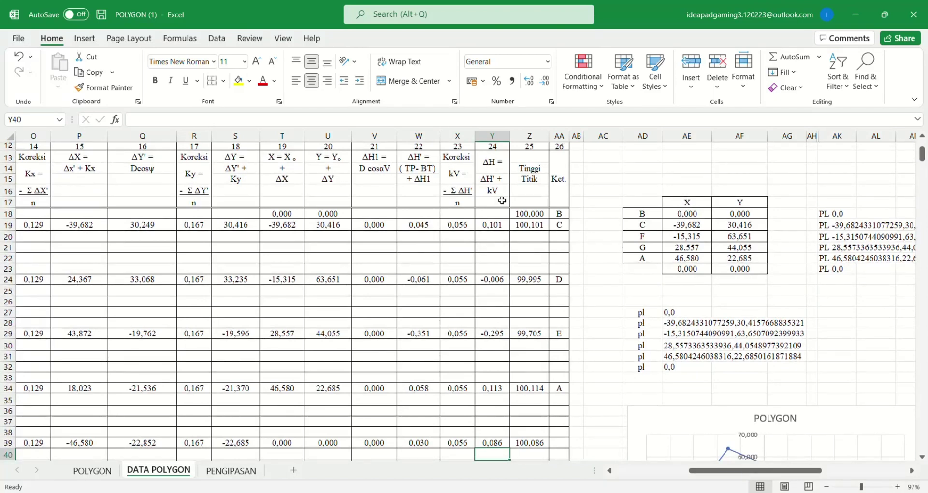
click(501, 229)
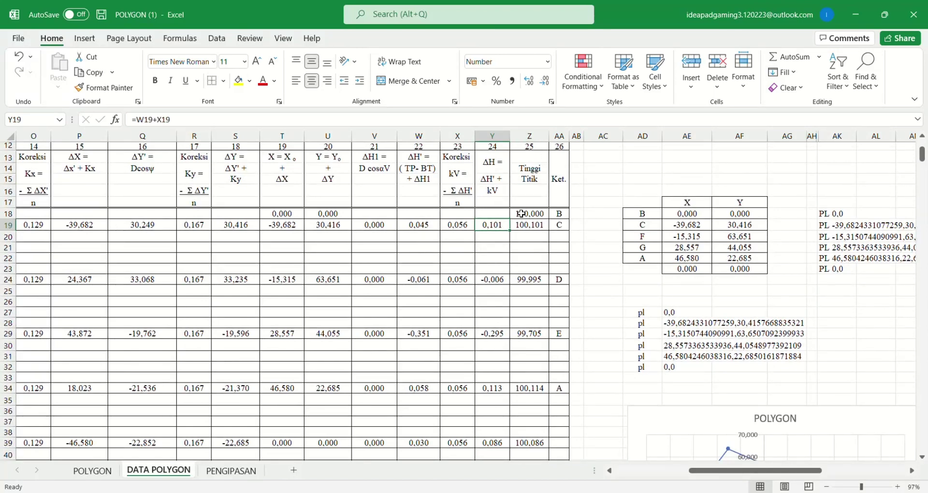
click(503, 123)
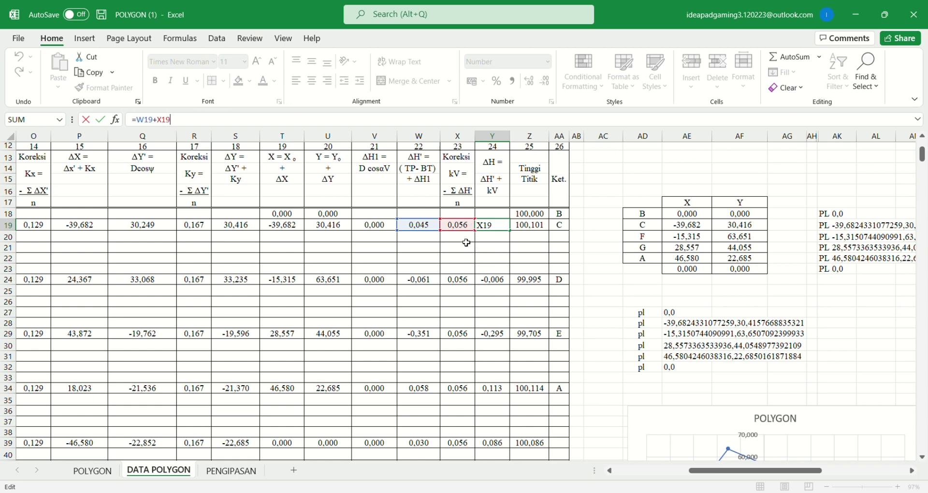
key(Return)
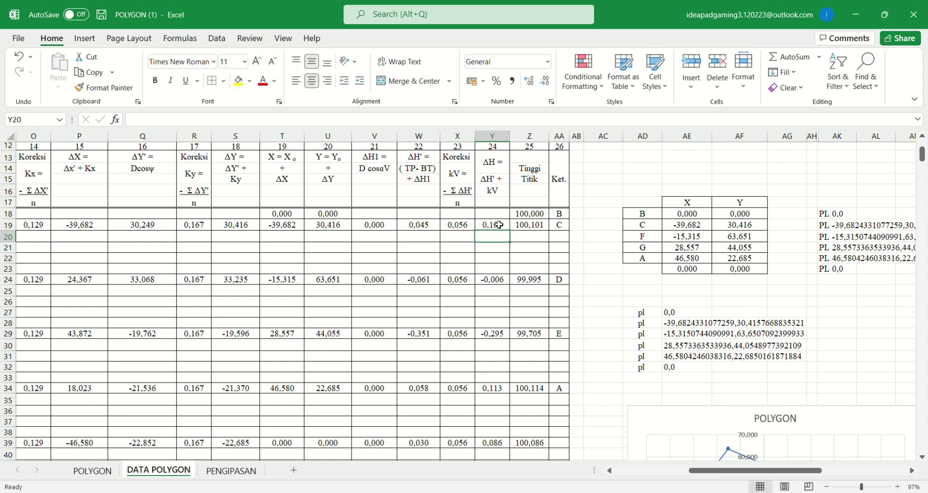
Read the corrected ΔH formula in Y24 and look over the ΔH values in Y34:Y39
click(503, 280)
scroll(503, 282, down, 2)
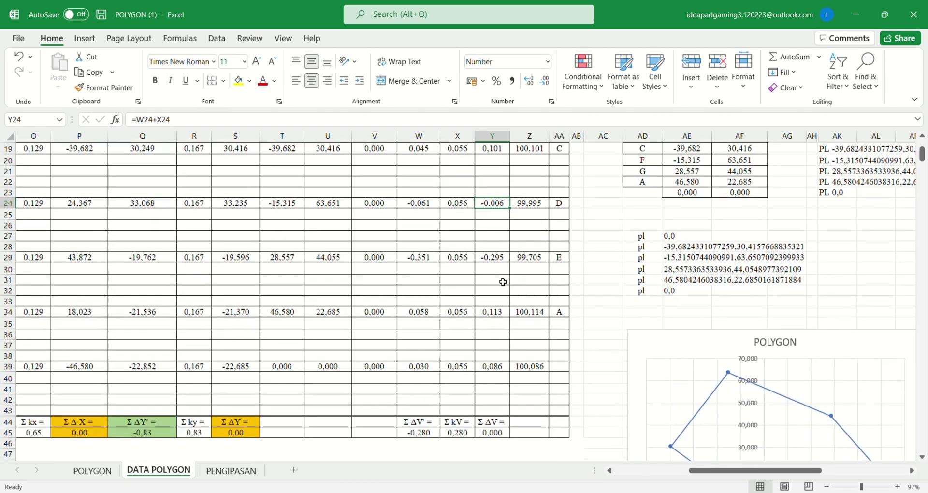
drag(498, 367, 491, 314)
Trace the ΣΔV total formula in Y45 back to the corrected ΔH values in Y19:Y39
click(498, 431)
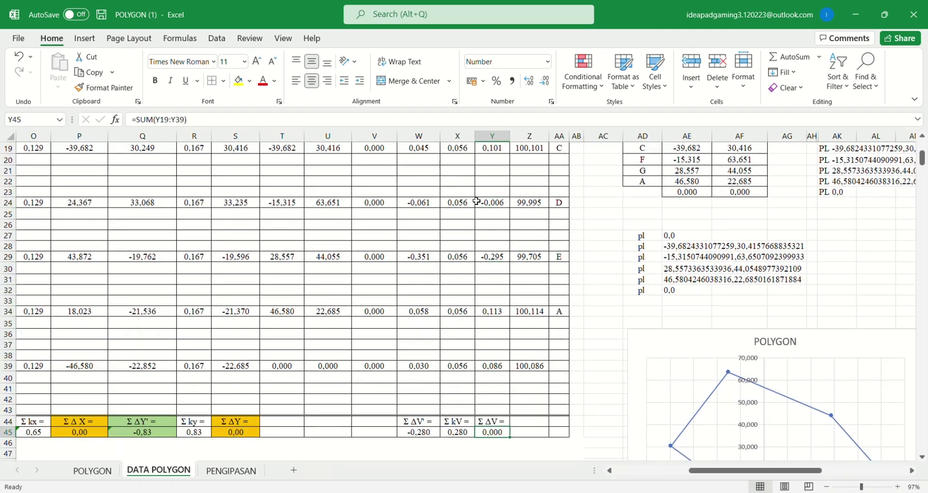
click(492, 121)
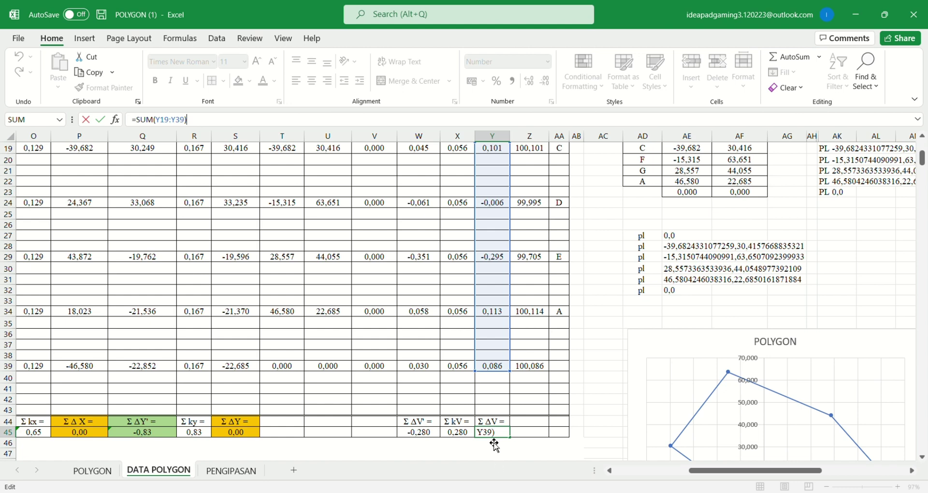
click(502, 401)
click(502, 414)
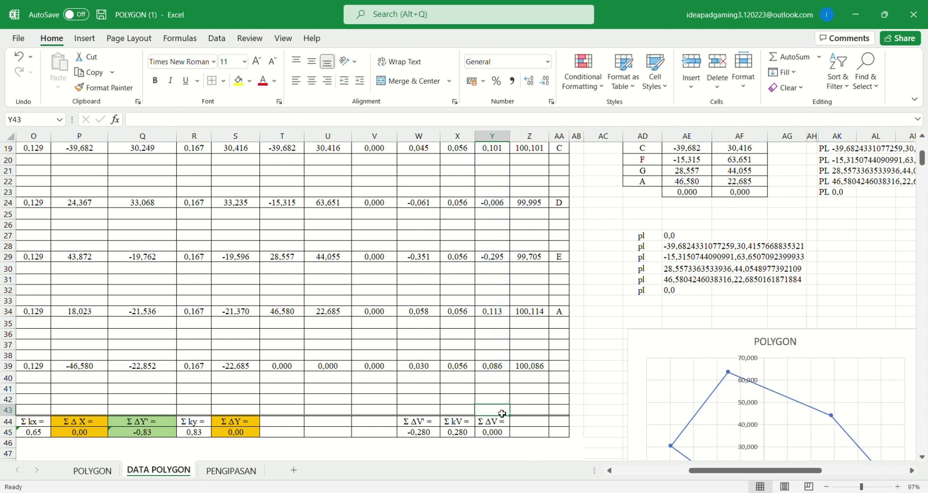
click(504, 430)
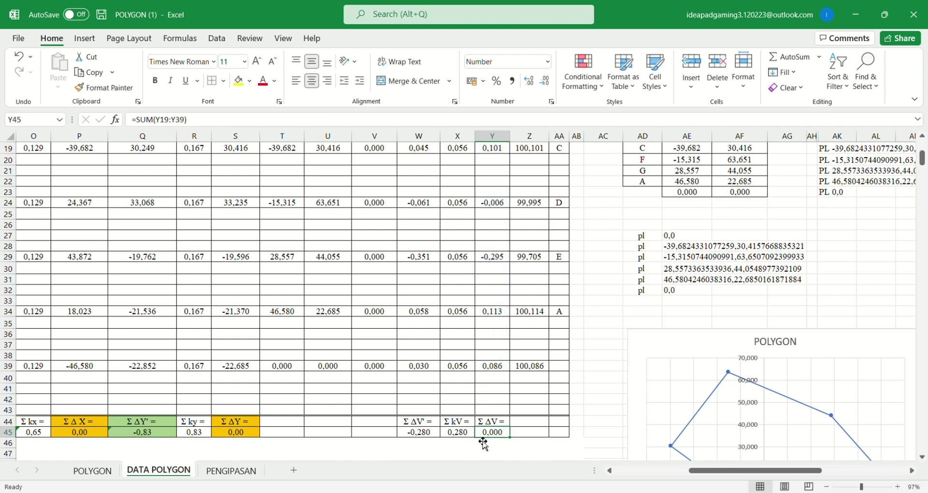
Examine the Tinggi Titik column: its header, the starting height of point B in Z18 and the formula for point C in Z19
scroll(511, 345, up, 2)
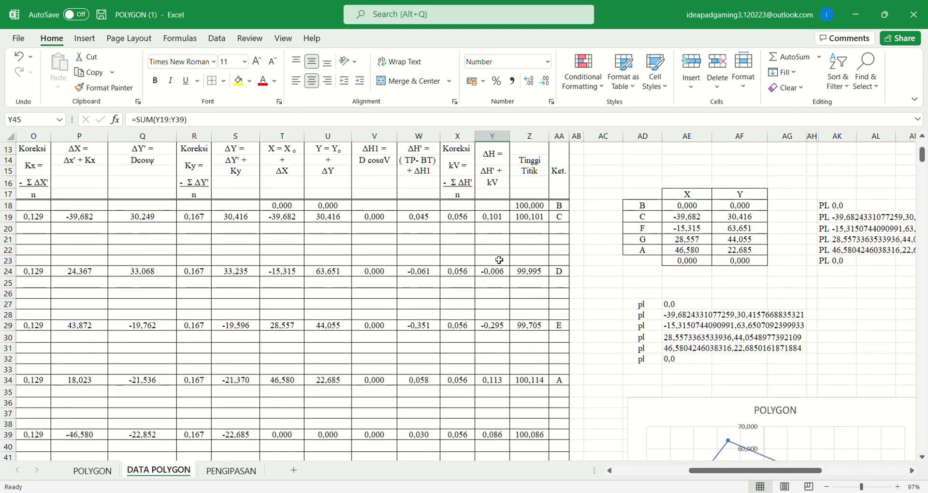
scroll(499, 260, right, 1)
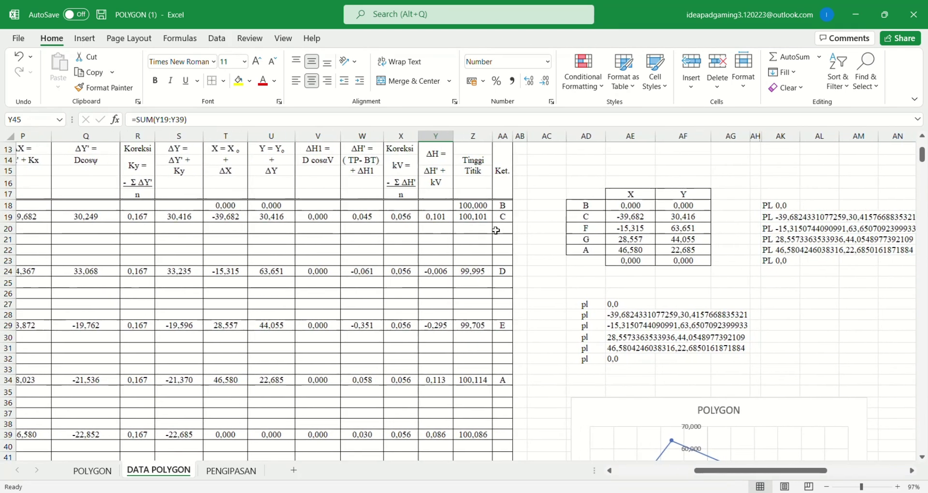
scroll(496, 231, left, 1)
click(498, 162)
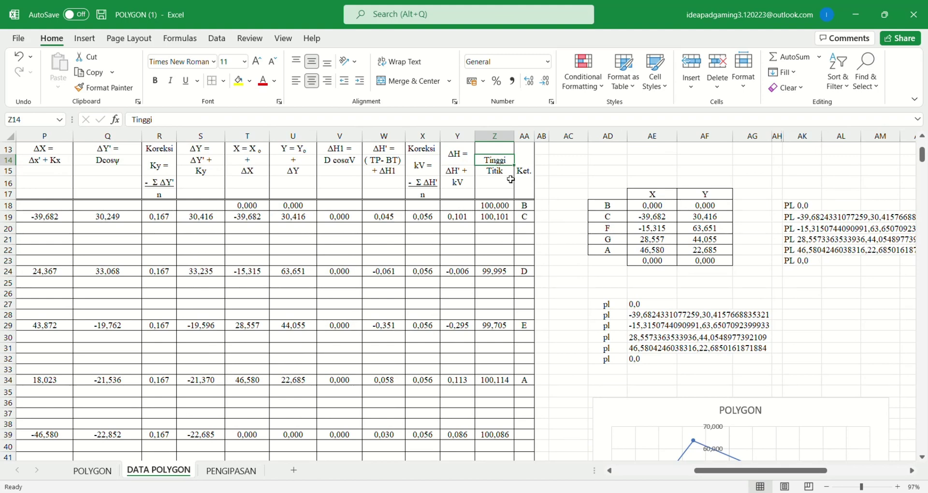
scroll(496, 225, right, 1)
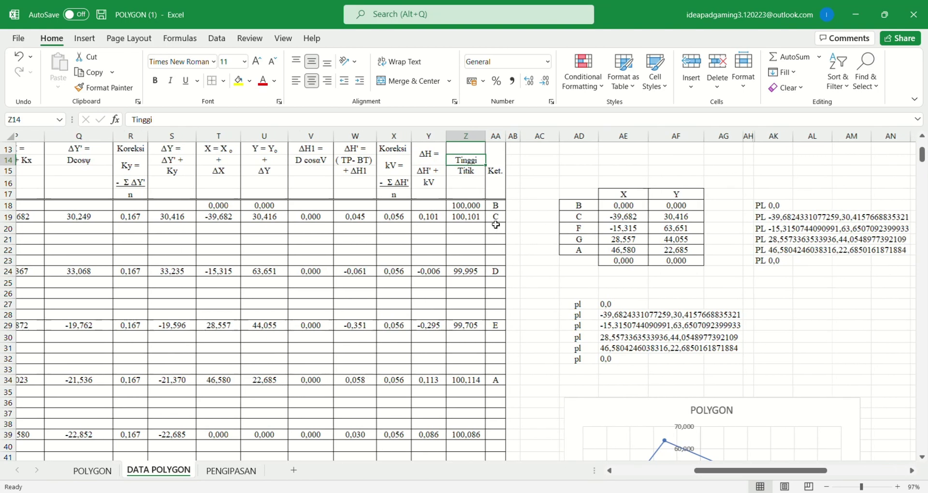
scroll(496, 225, right, 1)
click(446, 207)
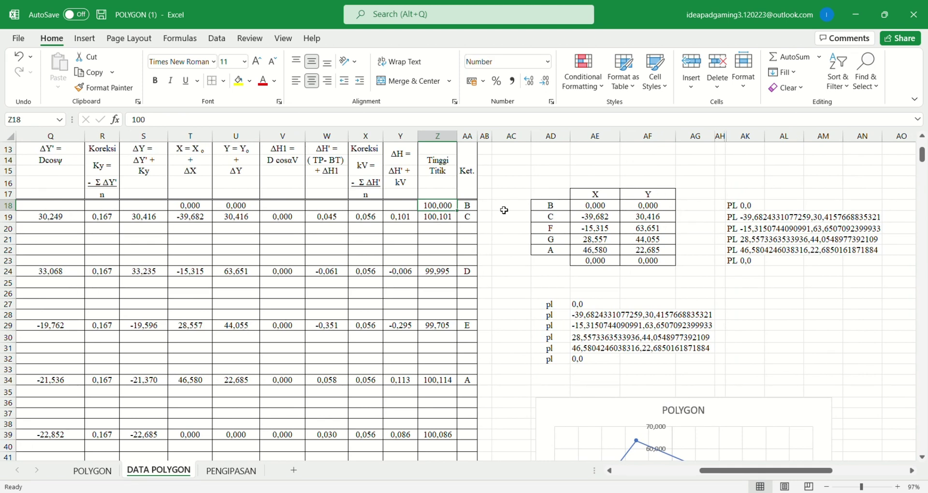
click(470, 208)
click(470, 217)
click(447, 220)
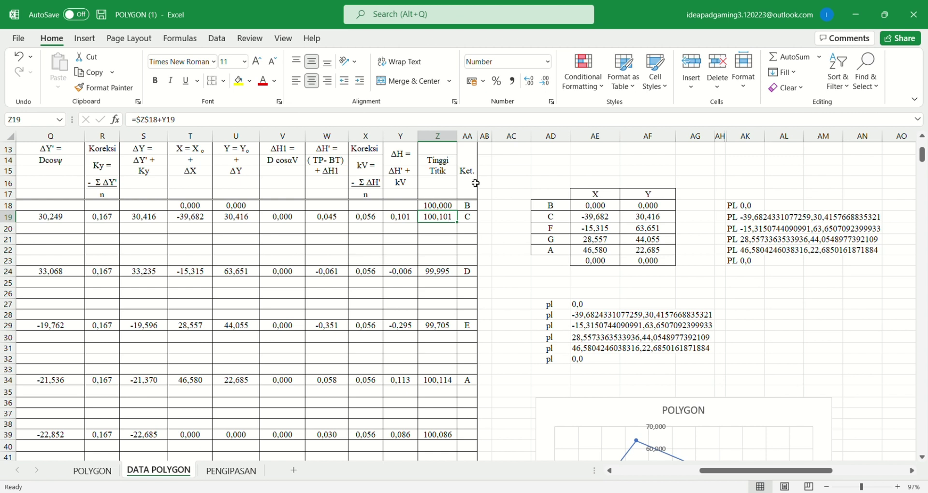
Trace the point C height formula in Z19 back to the starting height in Z18 and ΔH in Y19
click(447, 208)
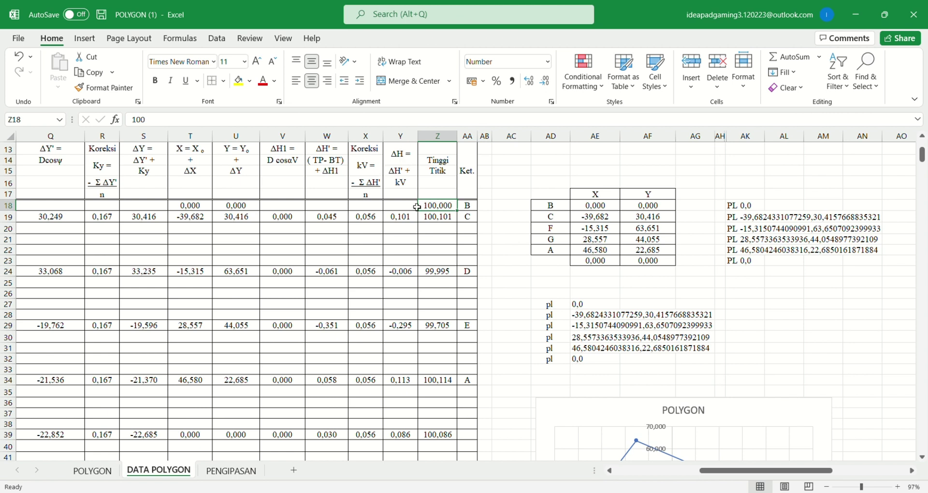
click(408, 220)
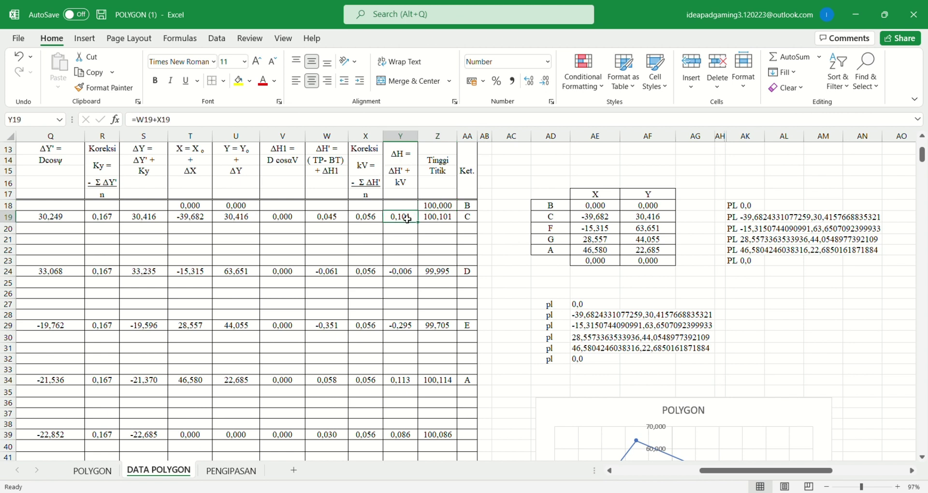
double_click(450, 219)
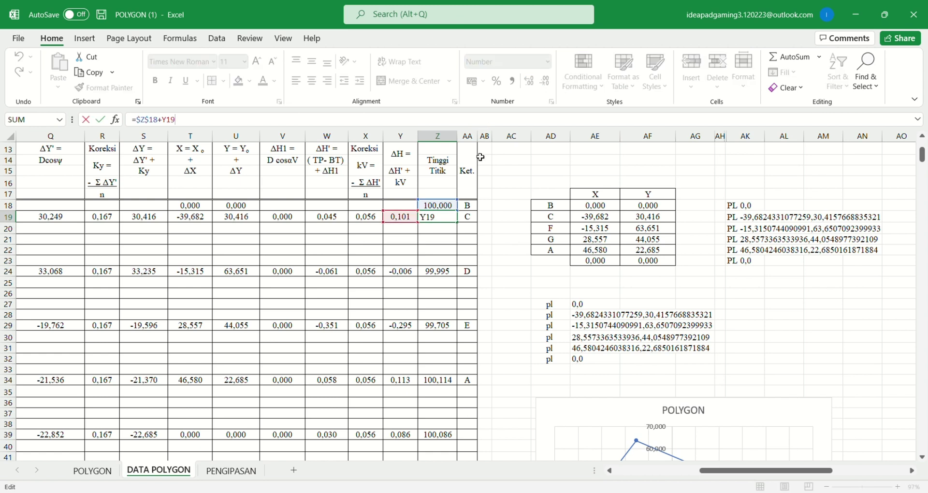
key(Return)
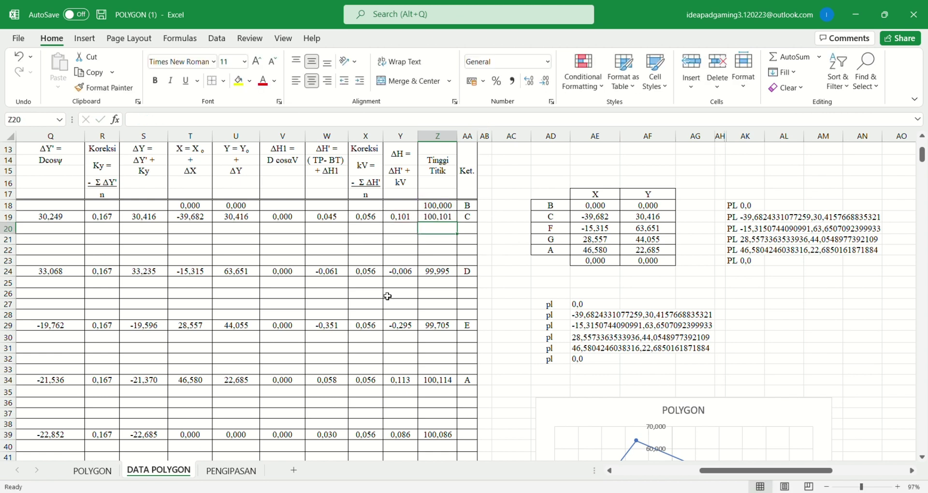
Trace the point D height formula in Z24 to Z18 and Y24, and read the point E height formula in Z29
click(444, 276)
click(453, 120)
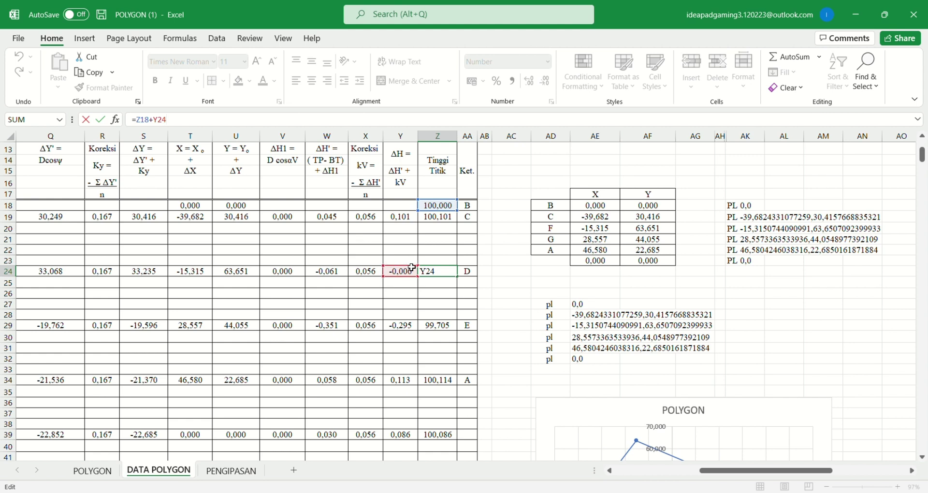
key(Return)
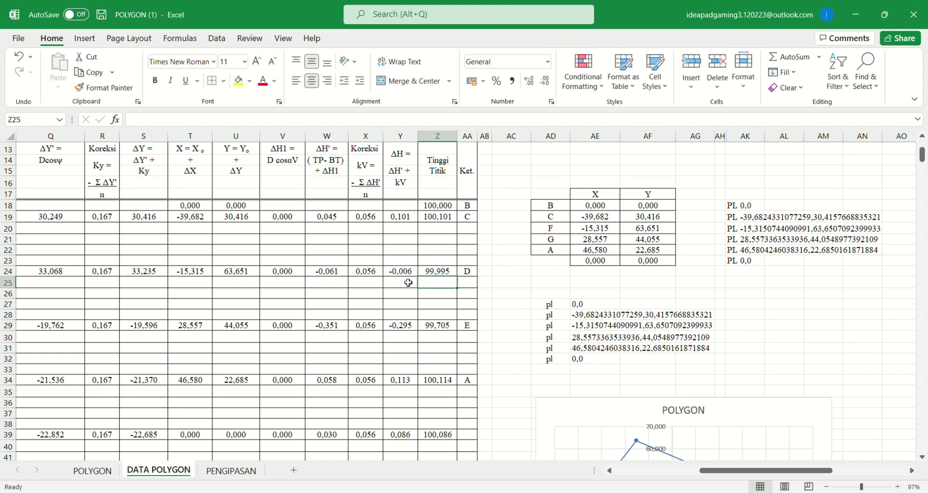
click(447, 330)
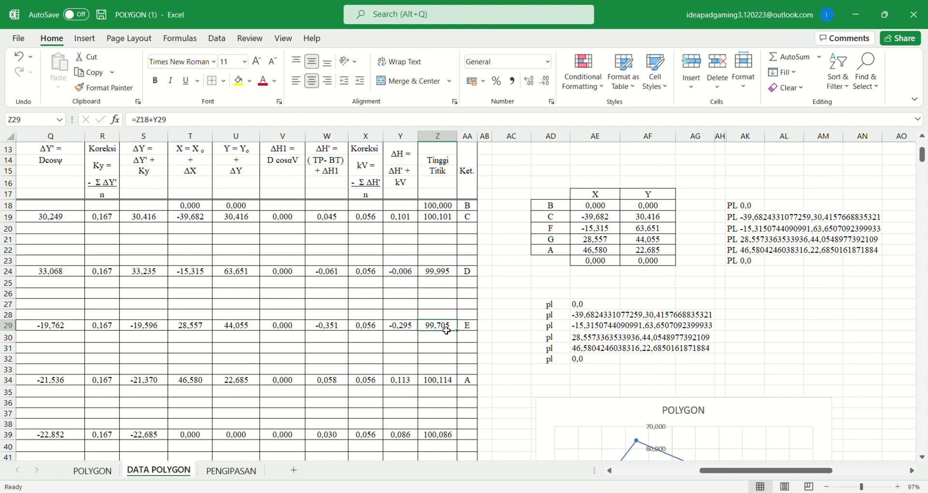
scroll(439, 336, down, 4)
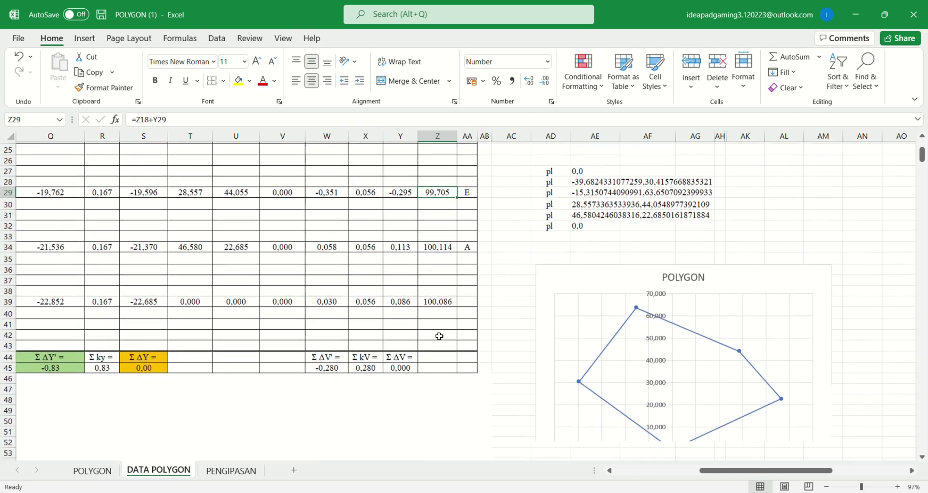
scroll(439, 336, up, 4)
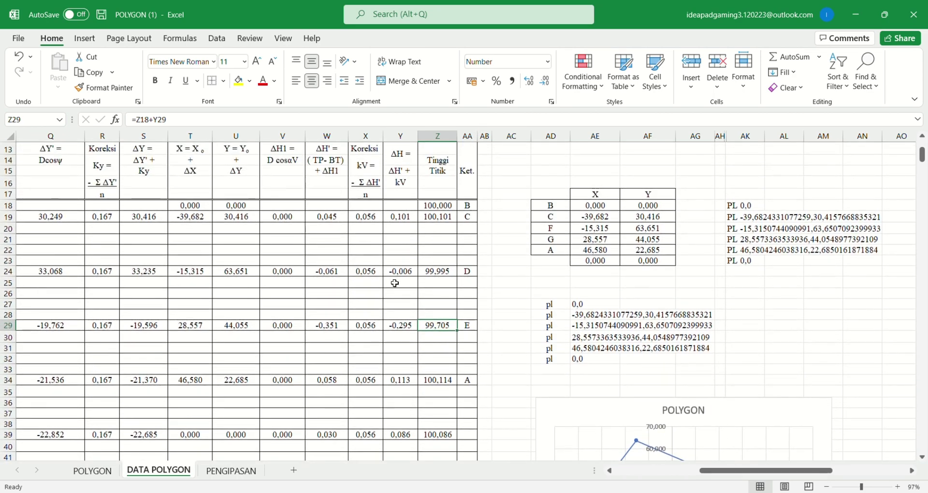
Look over the whole calculation table, from the angle columns to Tinggi Titik, its totals in row 45 and the adjoining coordinate table
ctrl+scroll(395, 283, down, 5)
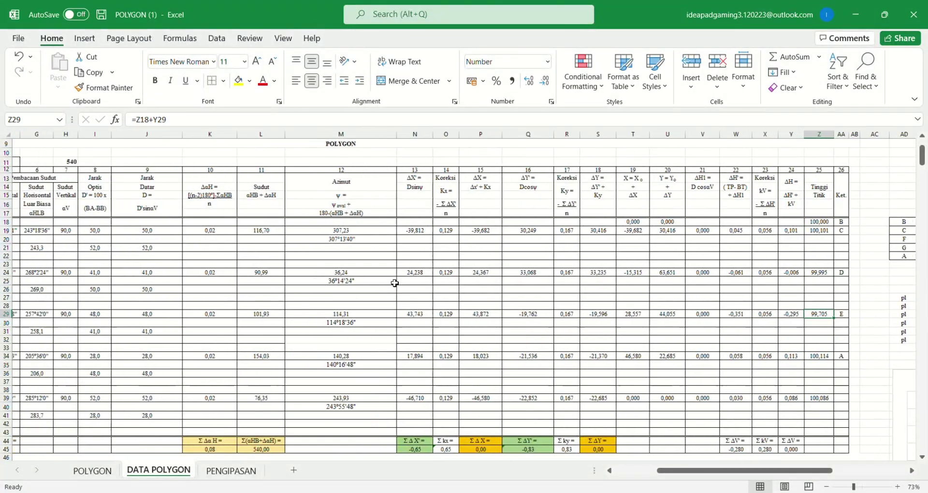
scroll(395, 283, left, 3)
scroll(395, 283, down, 3)
scroll(395, 283, right, 5)
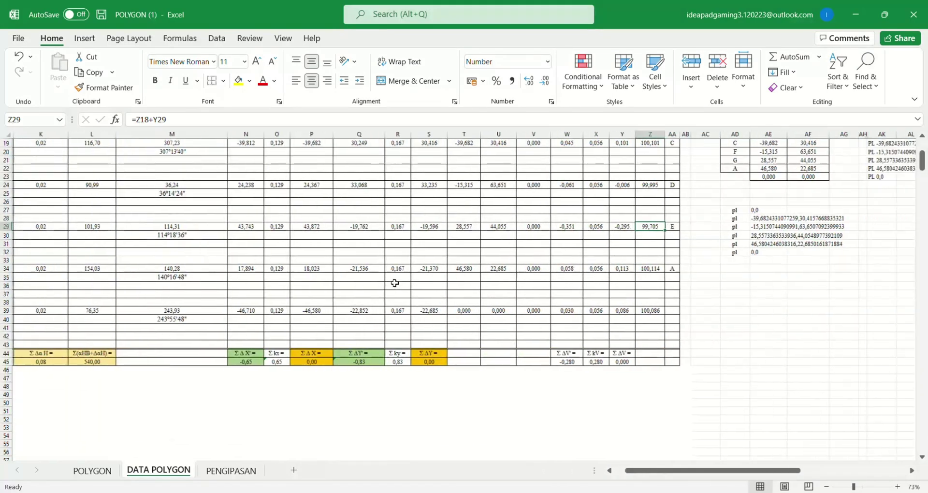
scroll(395, 283, right, 2)
scroll(395, 283, up, 4)
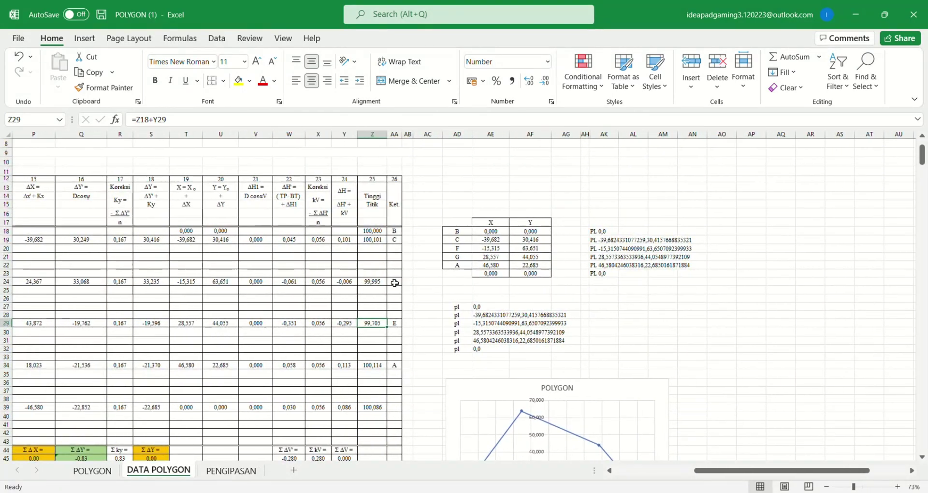
ctrl+scroll(395, 283, up, 3)
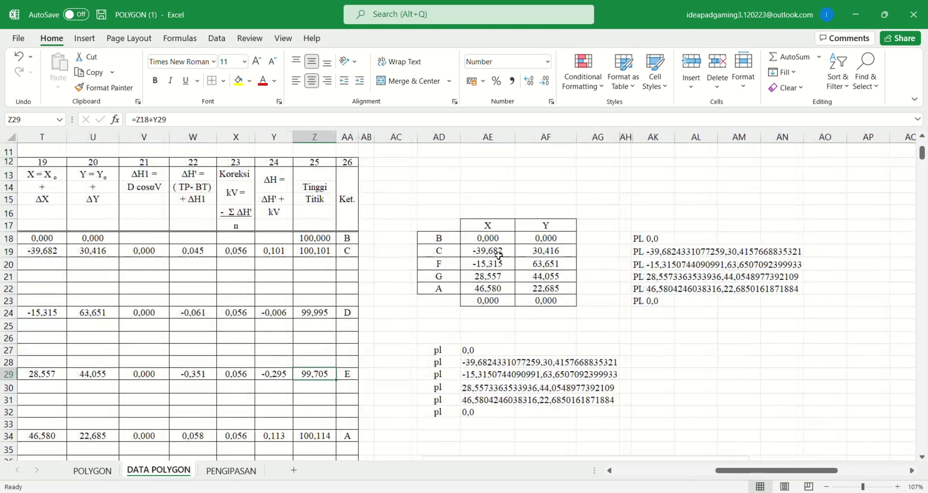
Trace point C's X coordinate in AE19 back to T19 and look over the X and Y coordinate table
click(499, 254)
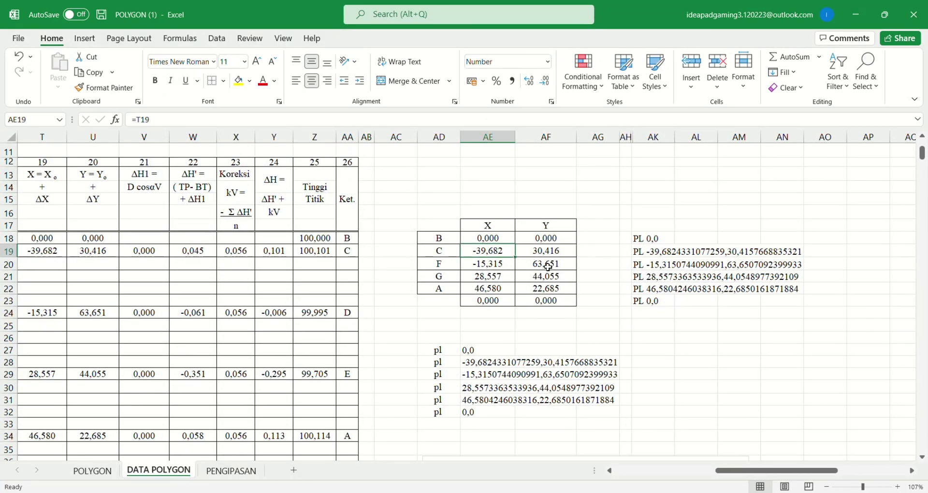
click(517, 125)
scroll(462, 284, left, 2)
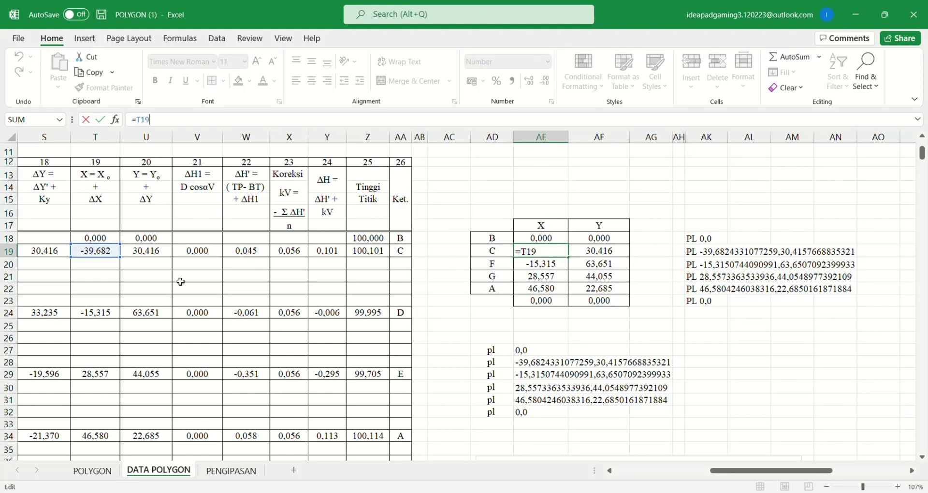
click(565, 202)
scroll(570, 238, right, 2)
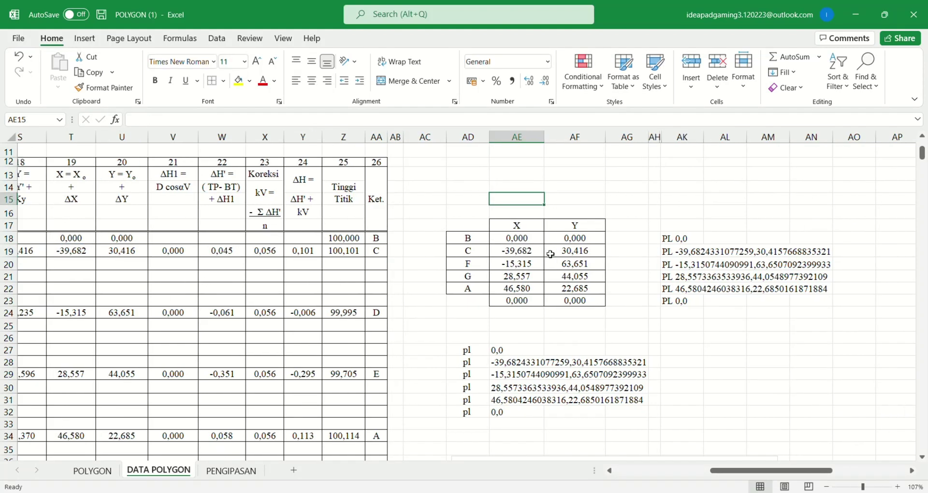
drag(491, 240, 554, 304)
click(660, 338)
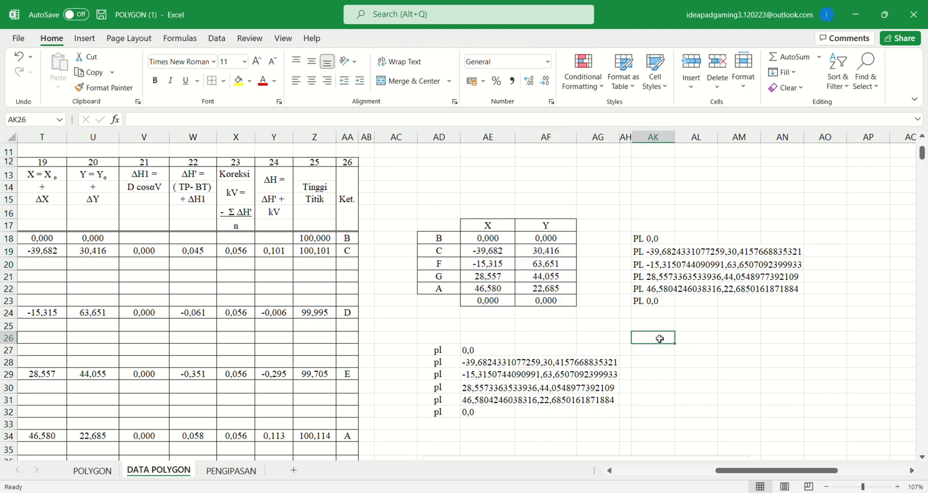
Read the CONCATENATE formula in AK18 and look over the PL coordinate strings and the POLYGON chart
scroll(660, 338, right, 3)
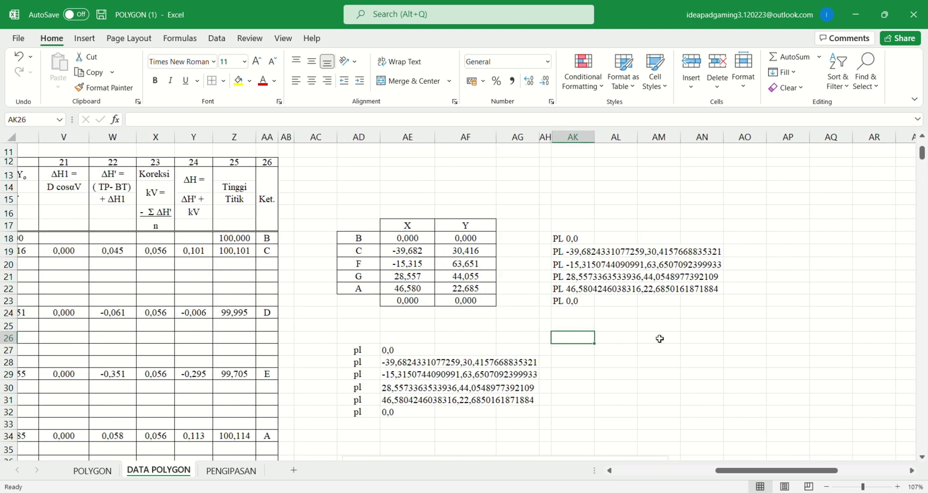
click(558, 242)
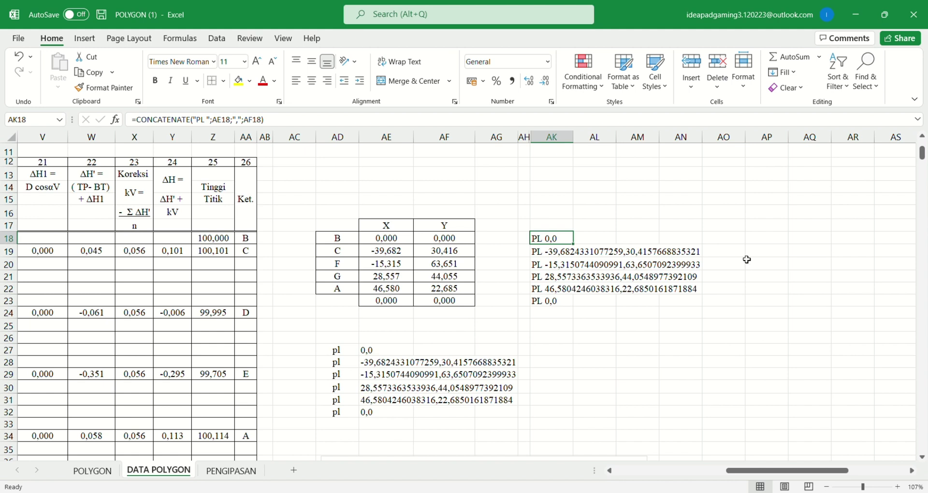
click(732, 244)
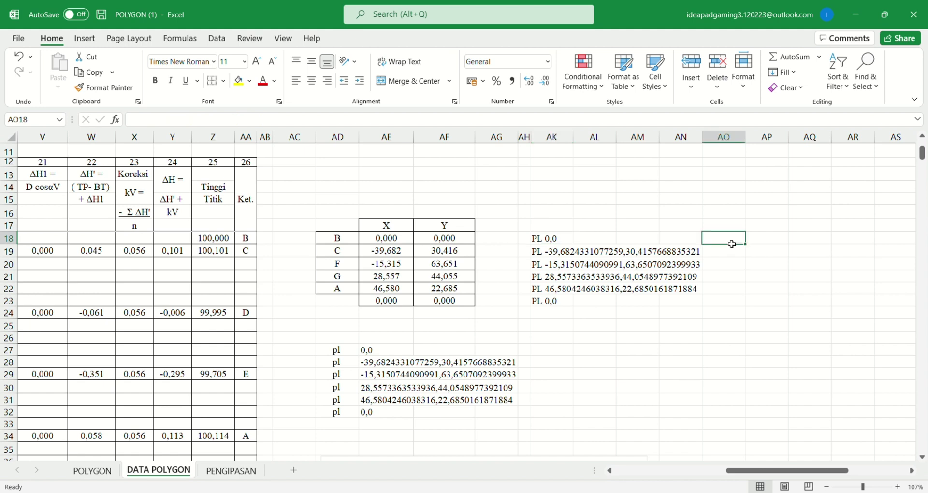
scroll(543, 330, down, 5)
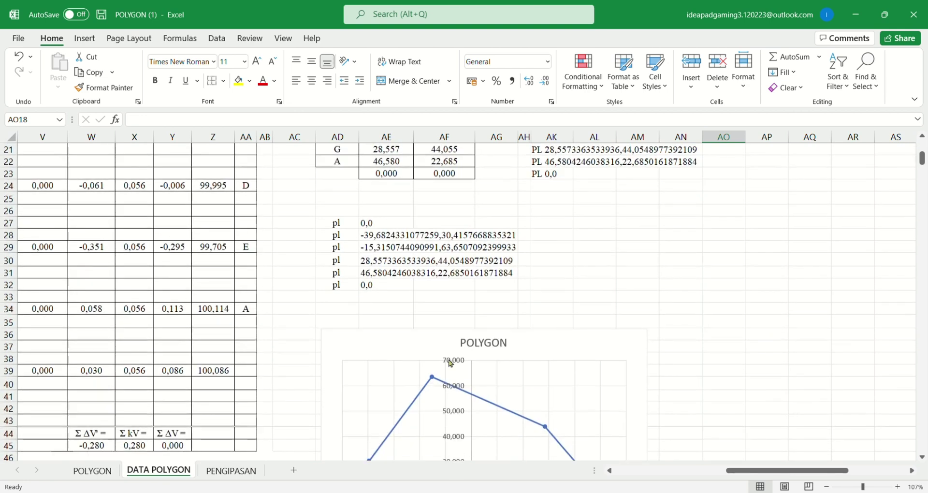
scroll(543, 330, up, 5)
scroll(445, 370, down, 1)
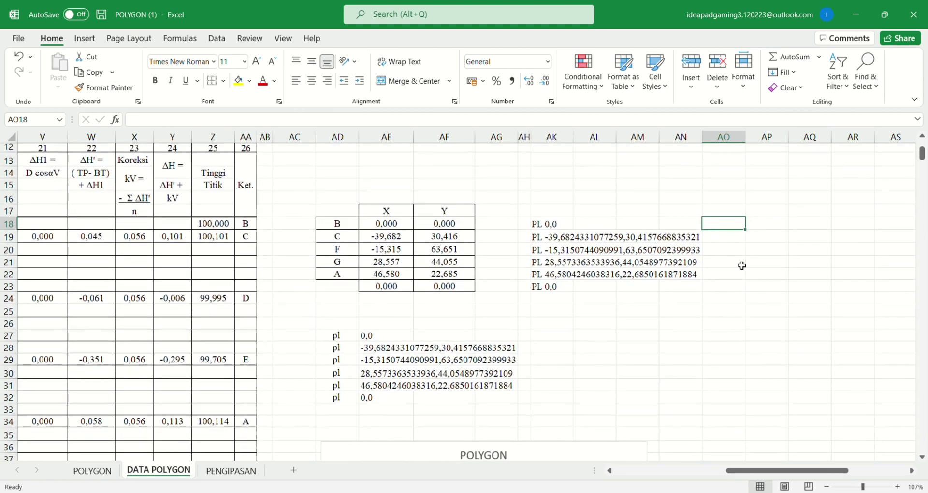
Trace the PL string formula in AK18 back to point B's X and Y coordinates in AE18 and AF18
click(546, 228)
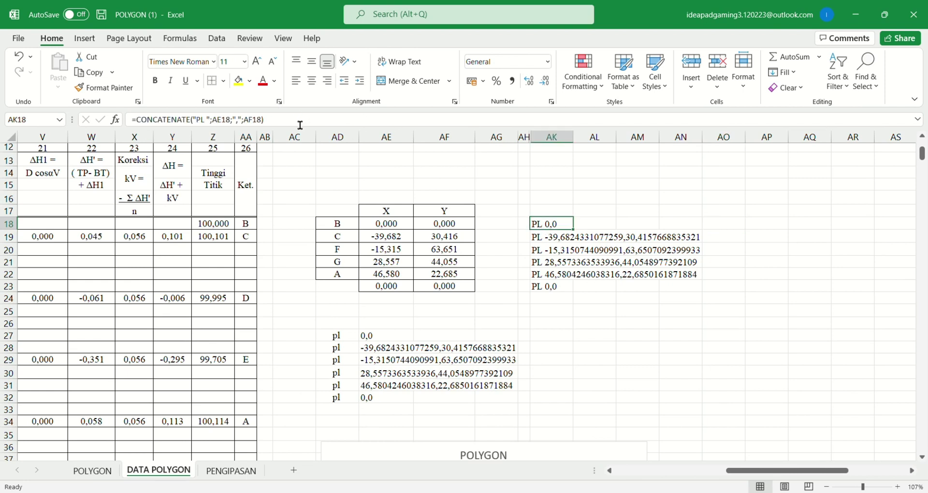
key(F2)
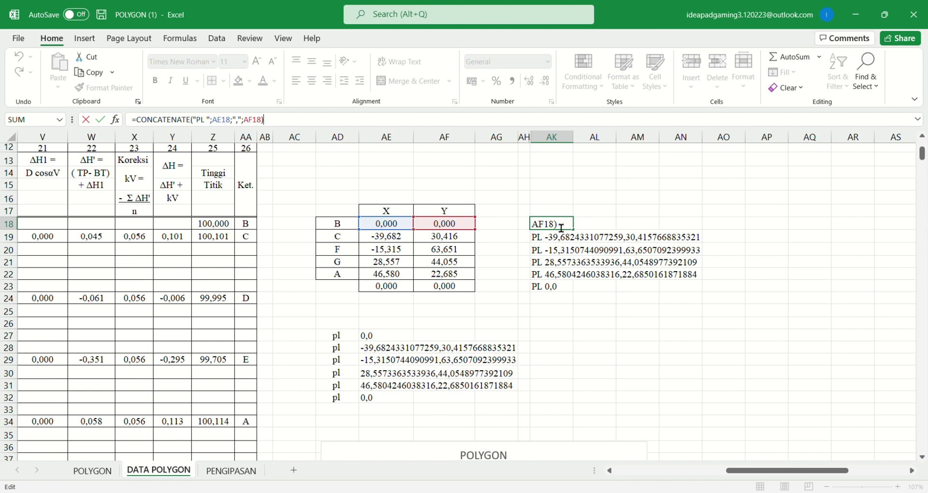
key(Return)
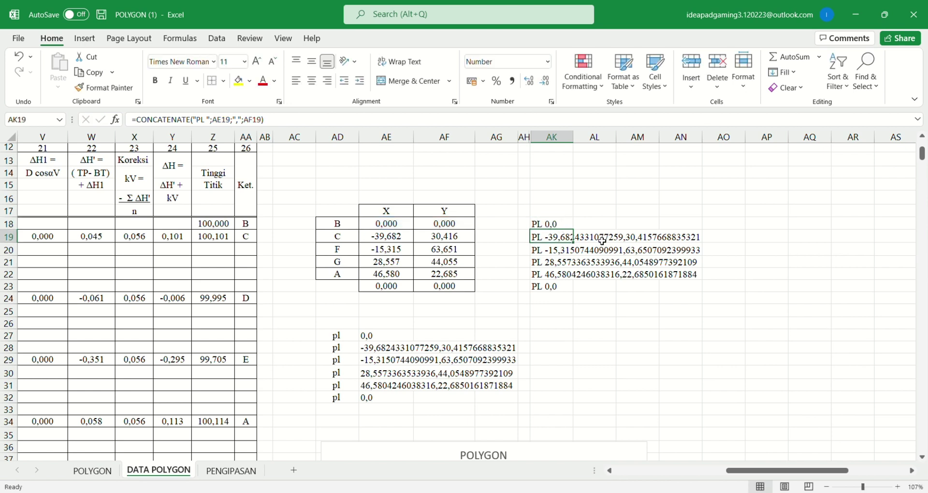
Compare the PL string formulas in AK18:AK20 and re-examine the cell references used in AK18
click(551, 225)
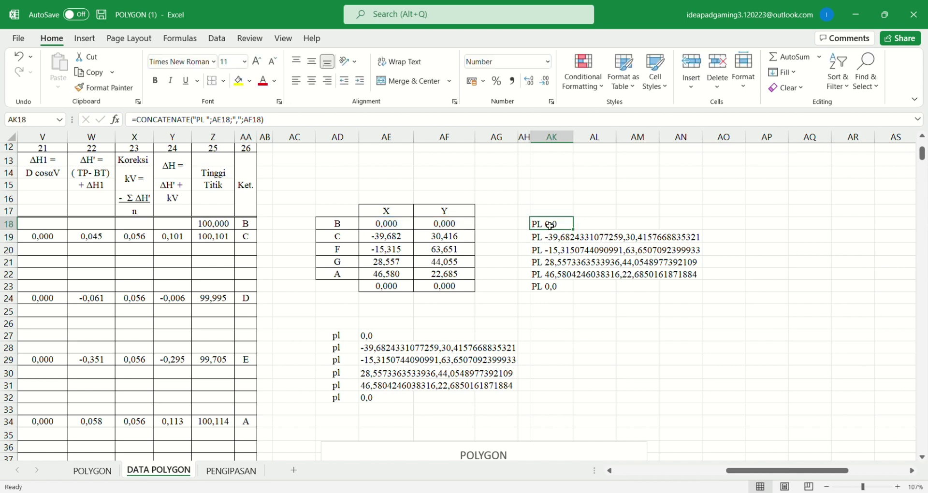
click(553, 239)
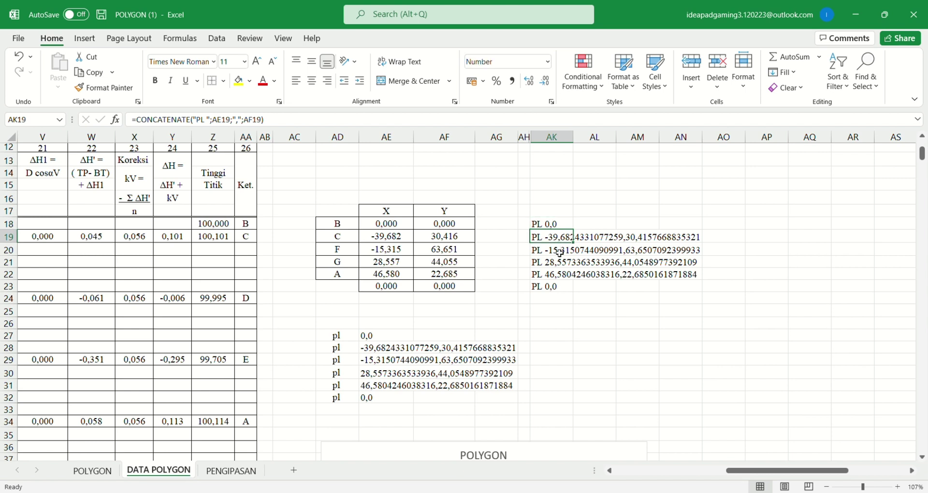
click(554, 252)
click(543, 226)
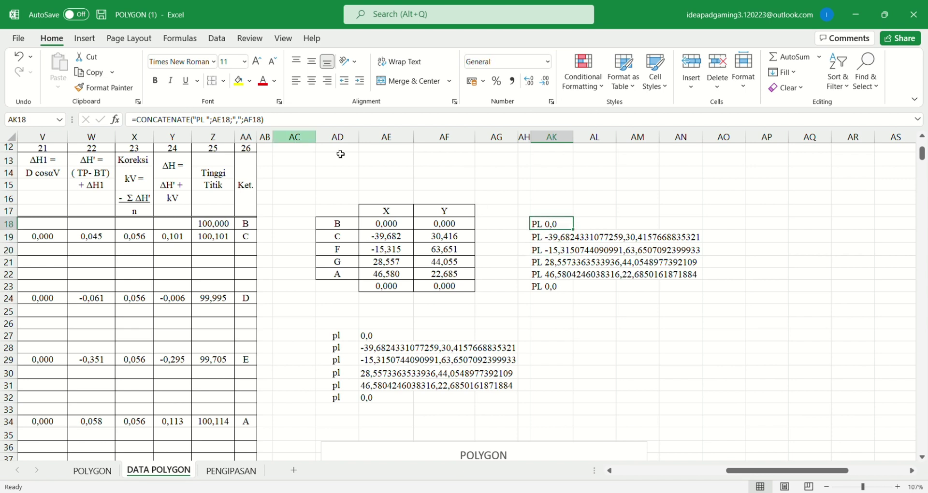
click(466, 121)
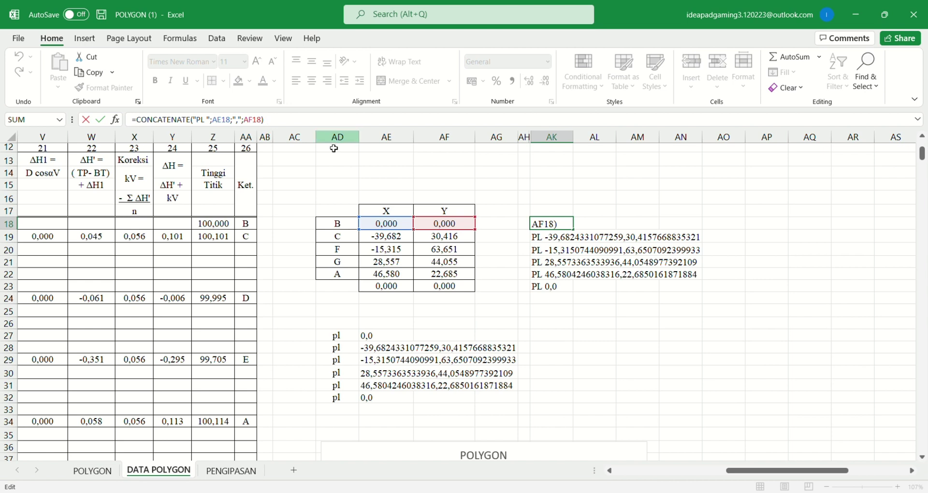
key(Return)
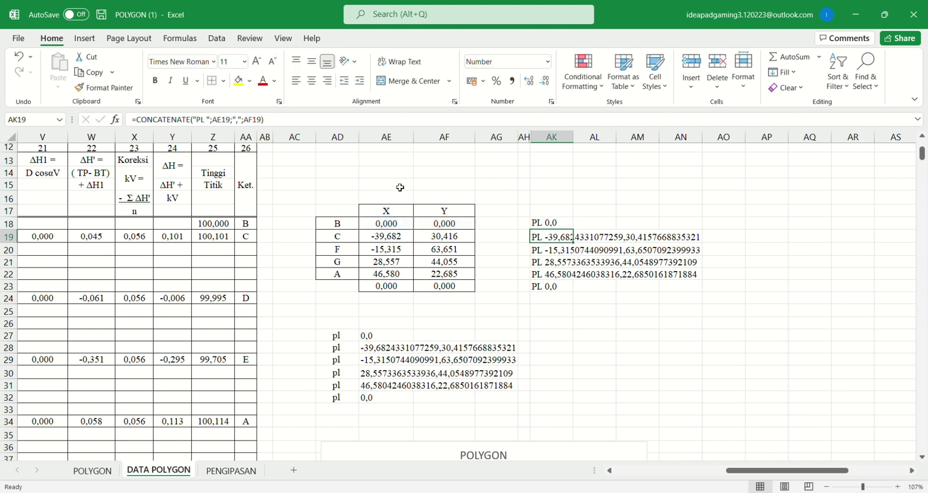
Read the PL string formulas for points G and F in AK21 and AK20
click(559, 261)
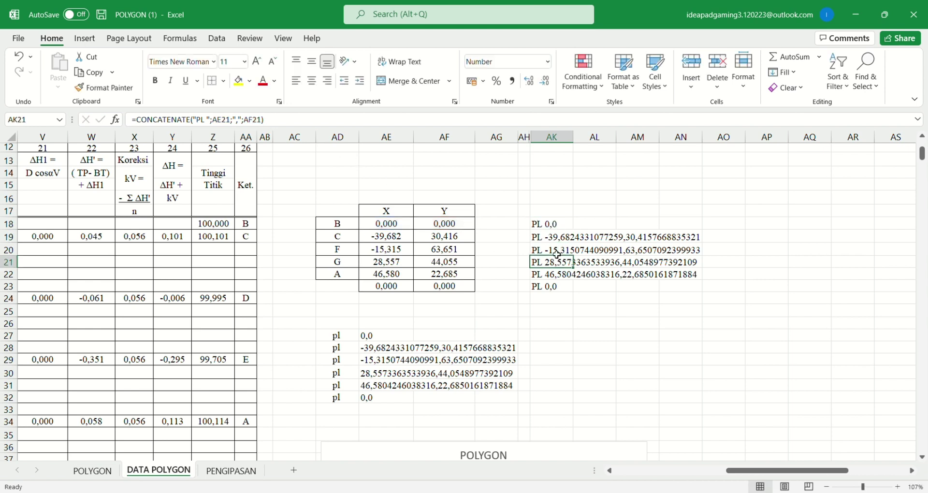
click(557, 251)
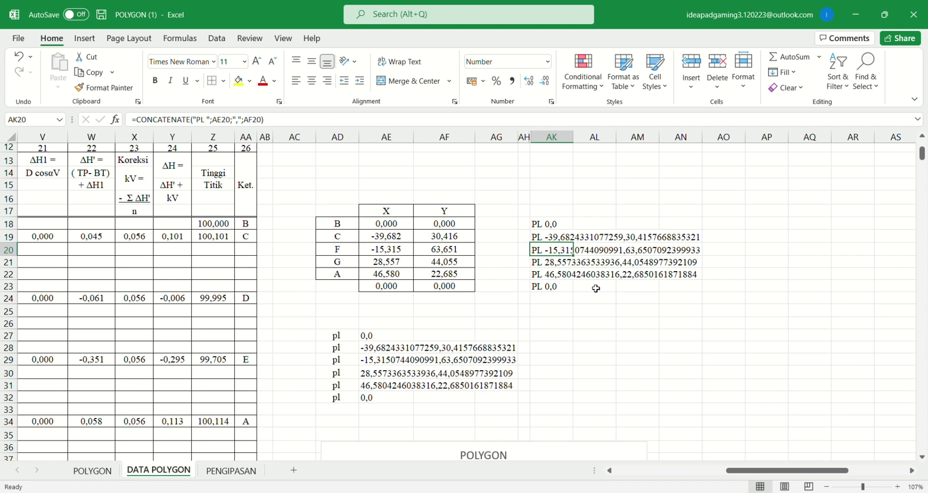
click(554, 298)
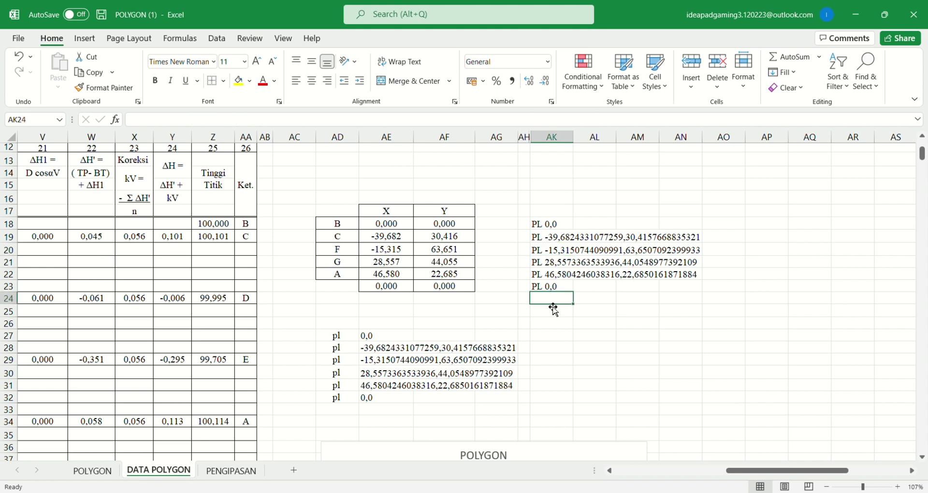
click(716, 300)
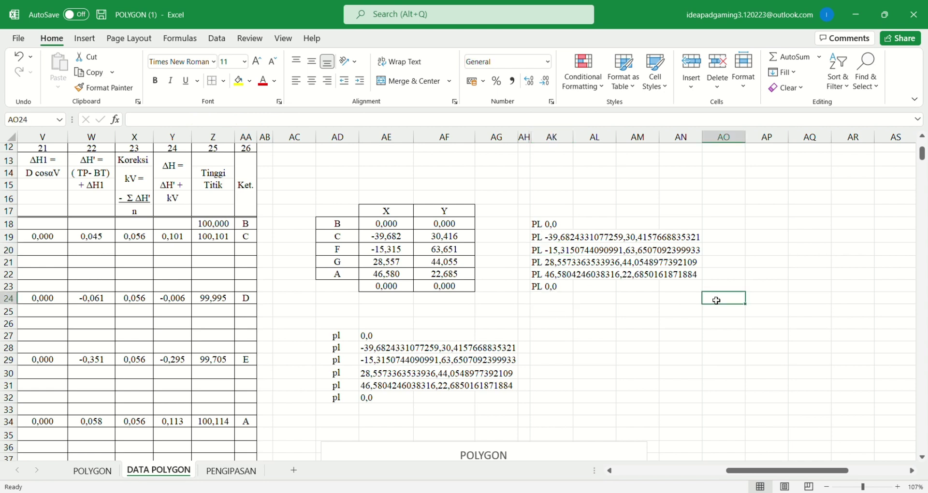